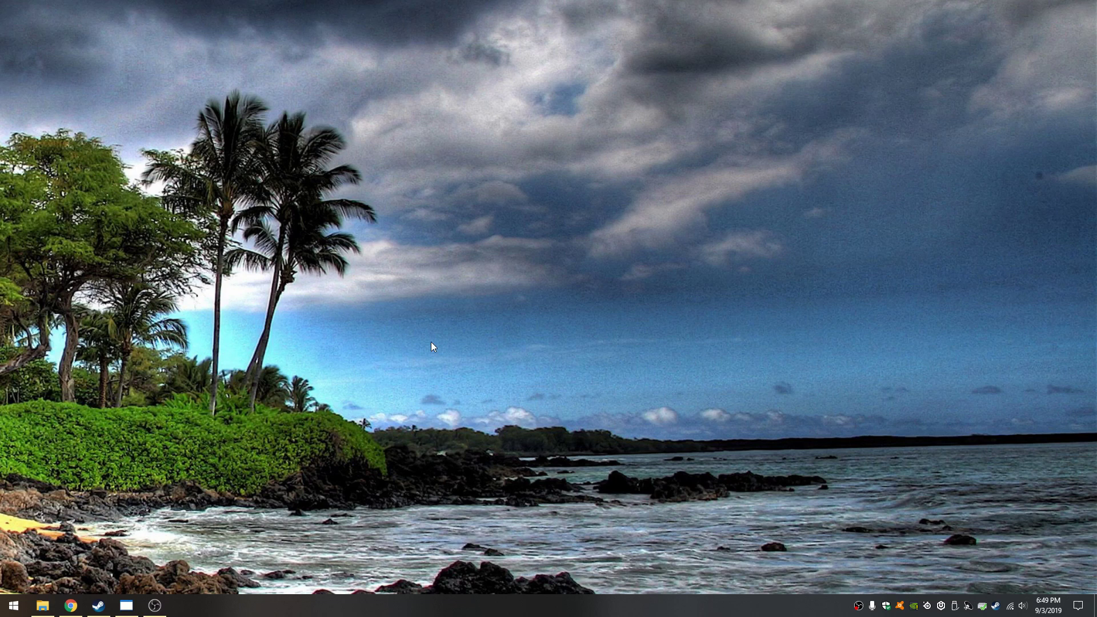
Switch to Chrome and examine the WinRAR x86 and x64 5.71 entries and the address of the rarlab download page
mouse_move(157, 610)
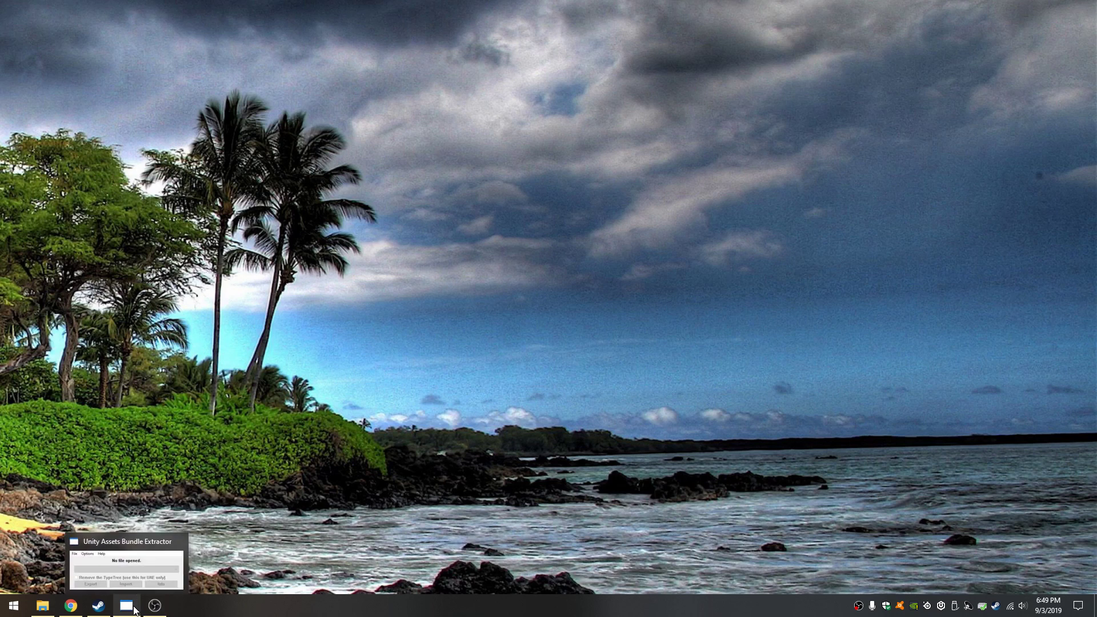
left_click(71, 606)
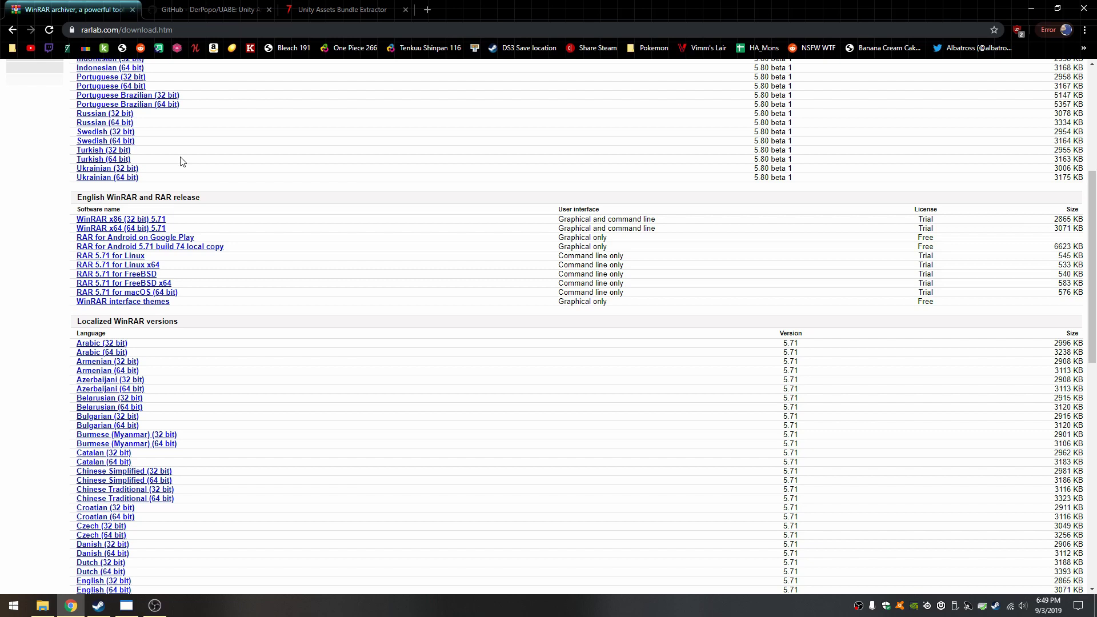
double_click(926, 220)
double_click(924, 229)
left_click(943, 235)
left_click(213, 29)
key("End")
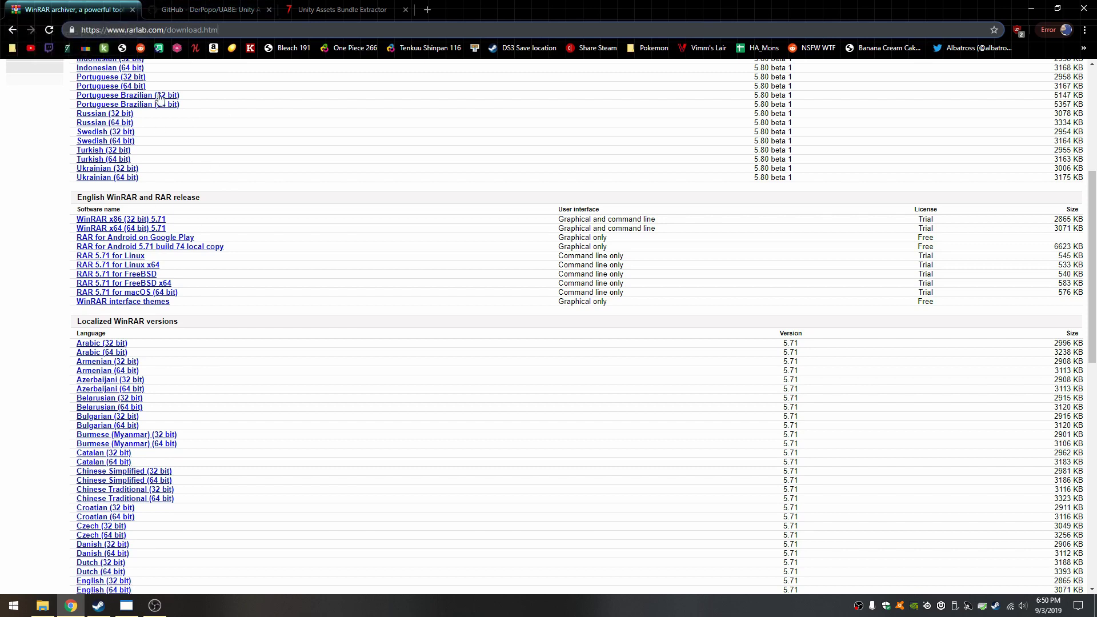
Review the UABE GitHub page, reading the README's supported formats and its link to the main project page
key("ctrl+Tab")
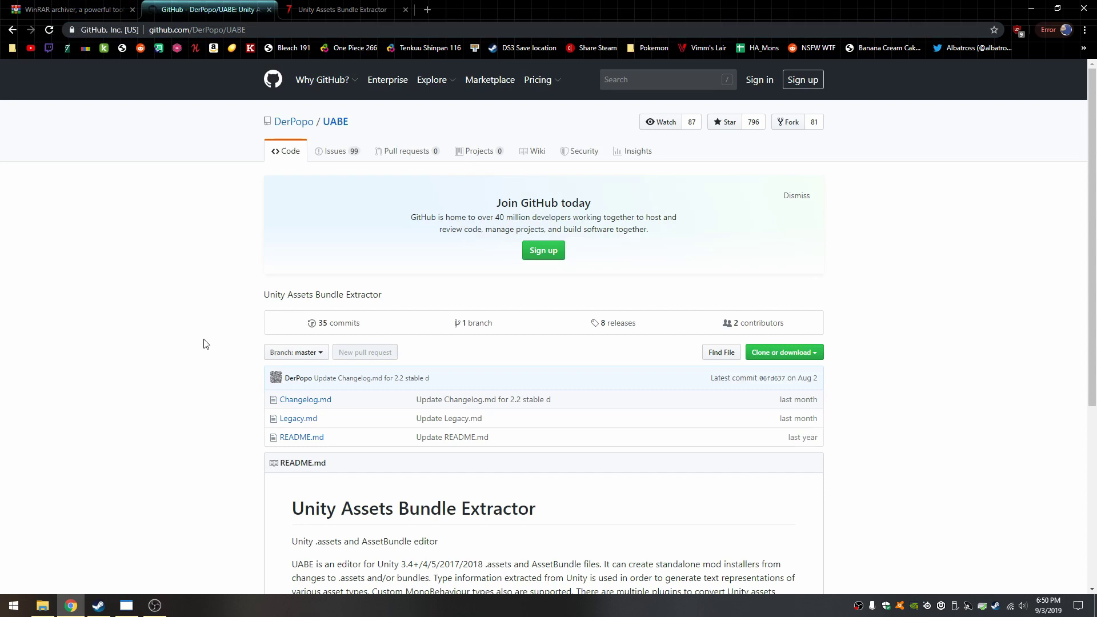
scroll(220, 359, "down", 3)
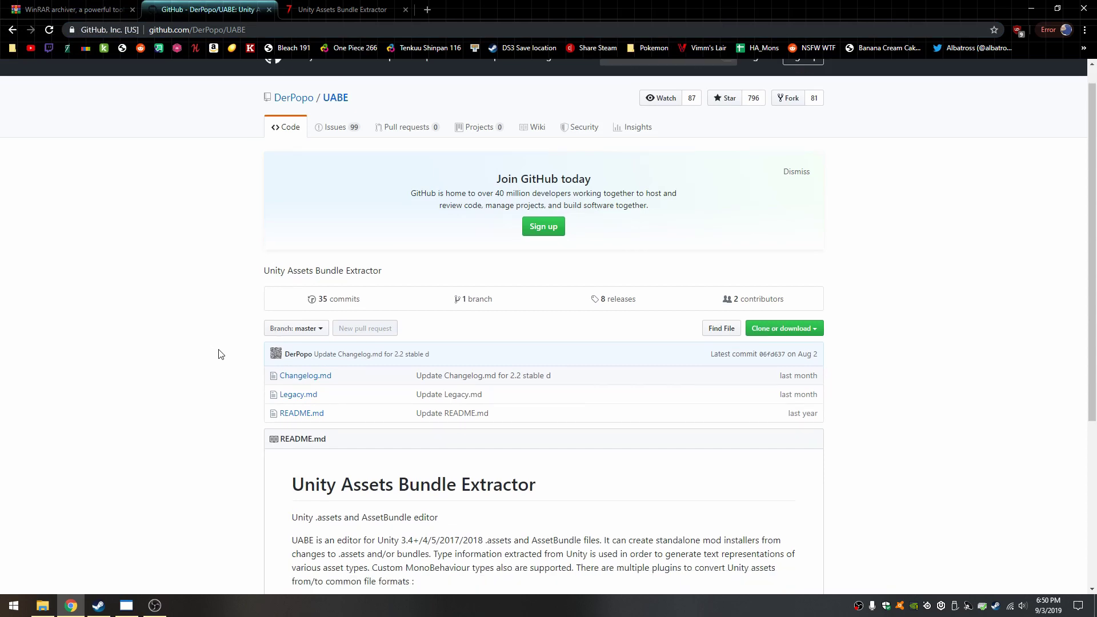
scroll(221, 359, "down", 1)
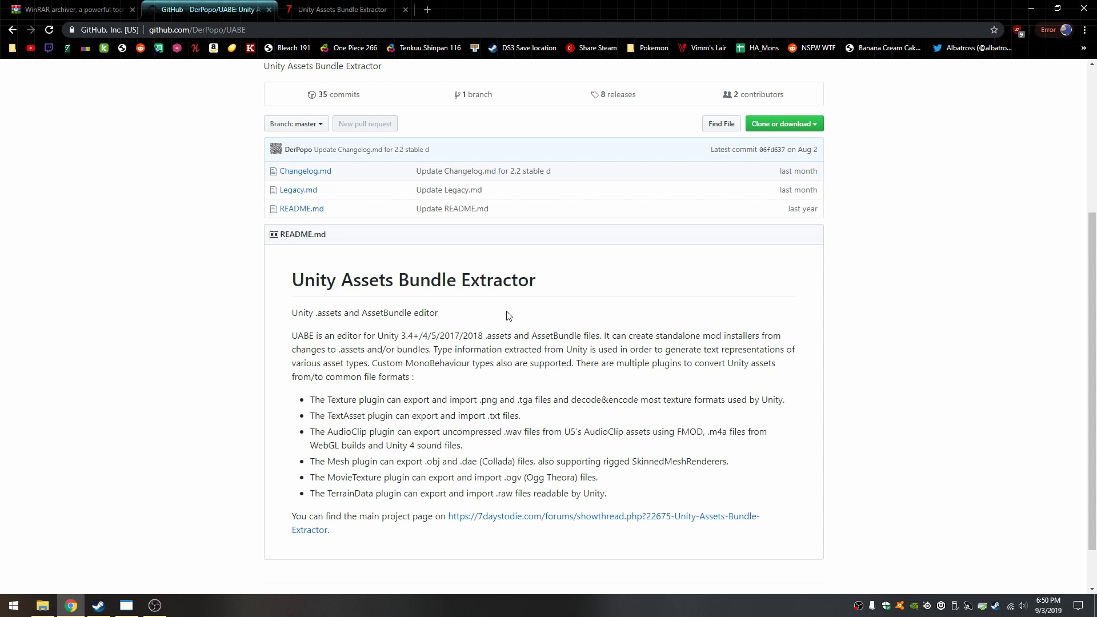
scroll(509, 316, "up", 1)
left_click_drag(543, 338, 292, 331)
left_click(543, 337)
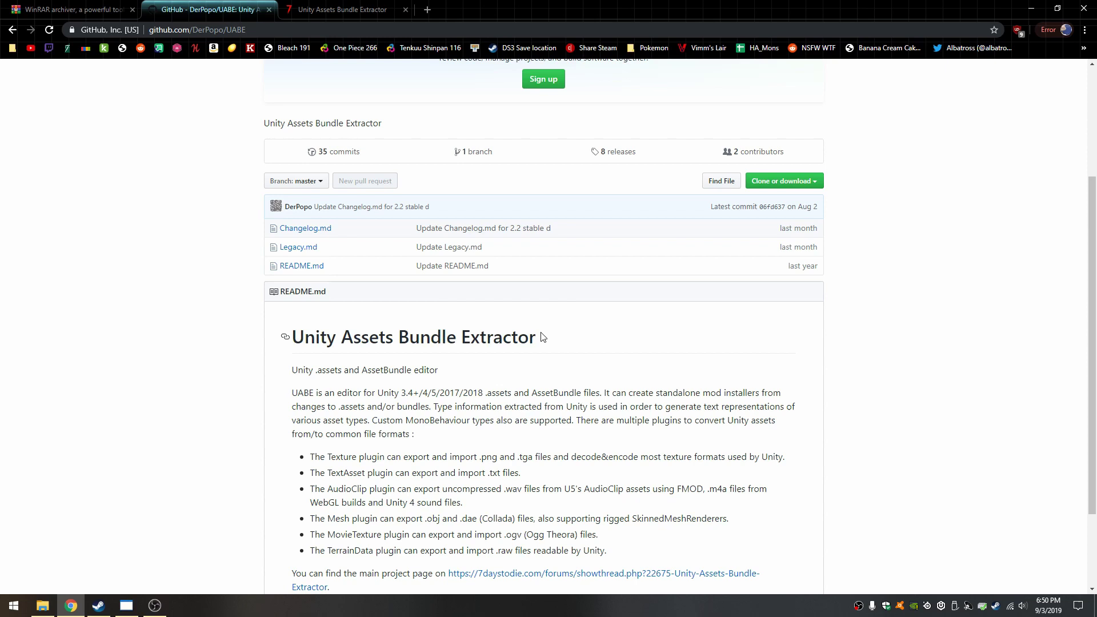
scroll(508, 344, "up", 2)
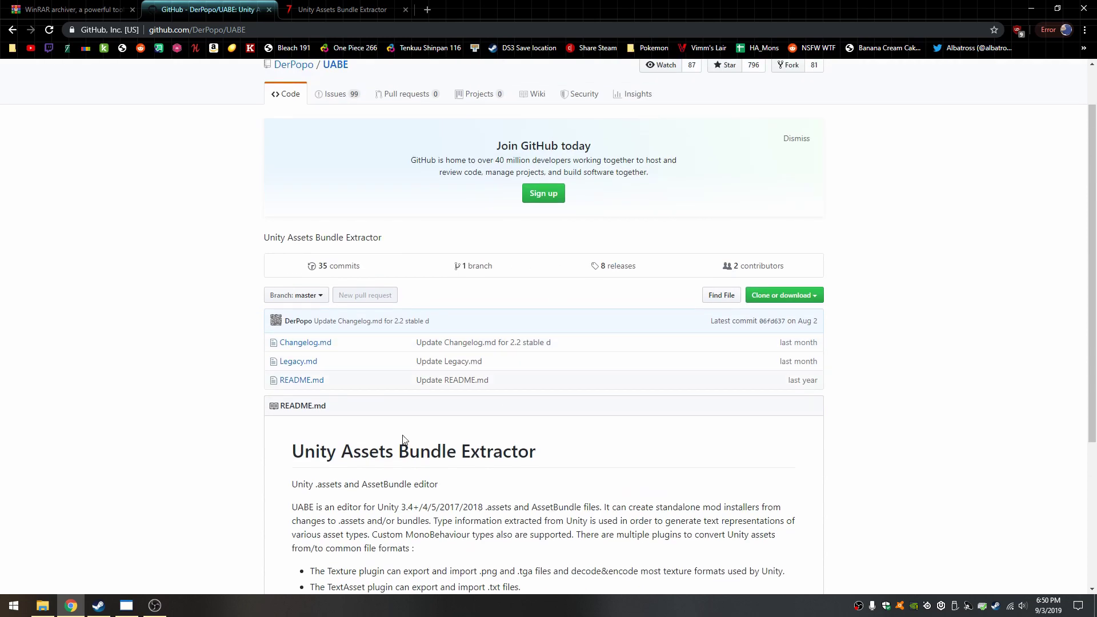
scroll(501, 428, "down", 4)
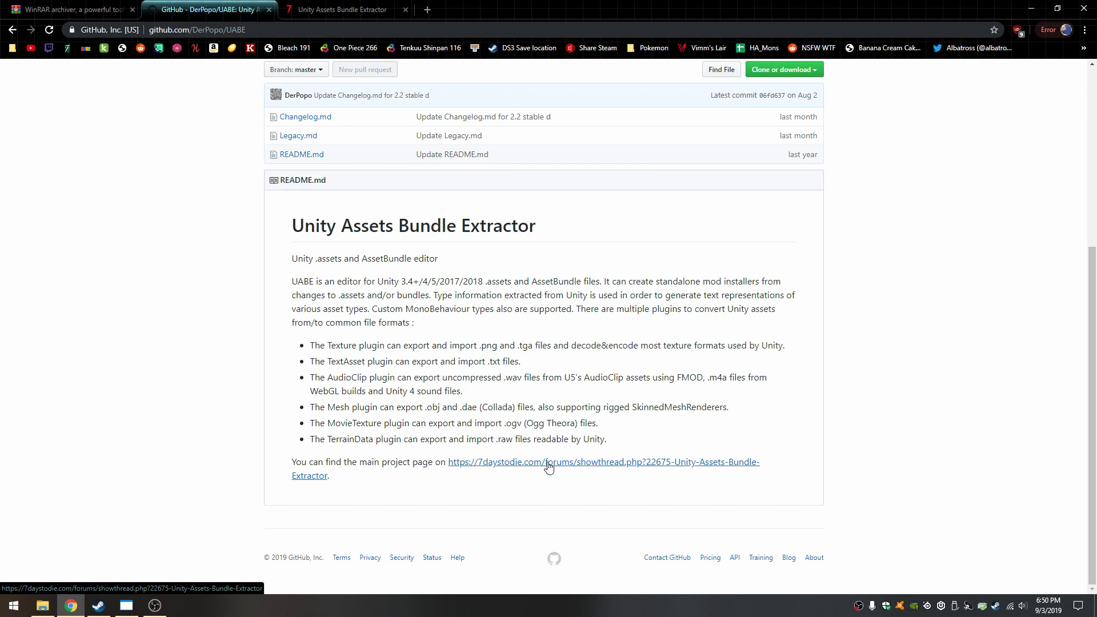
Find the releases in the Unity Assets Bundle Extractor forum thread and download AssetsBundleExtractor_2.2stableb_64bit.zip from MEGA
key("ctrl+Tab")
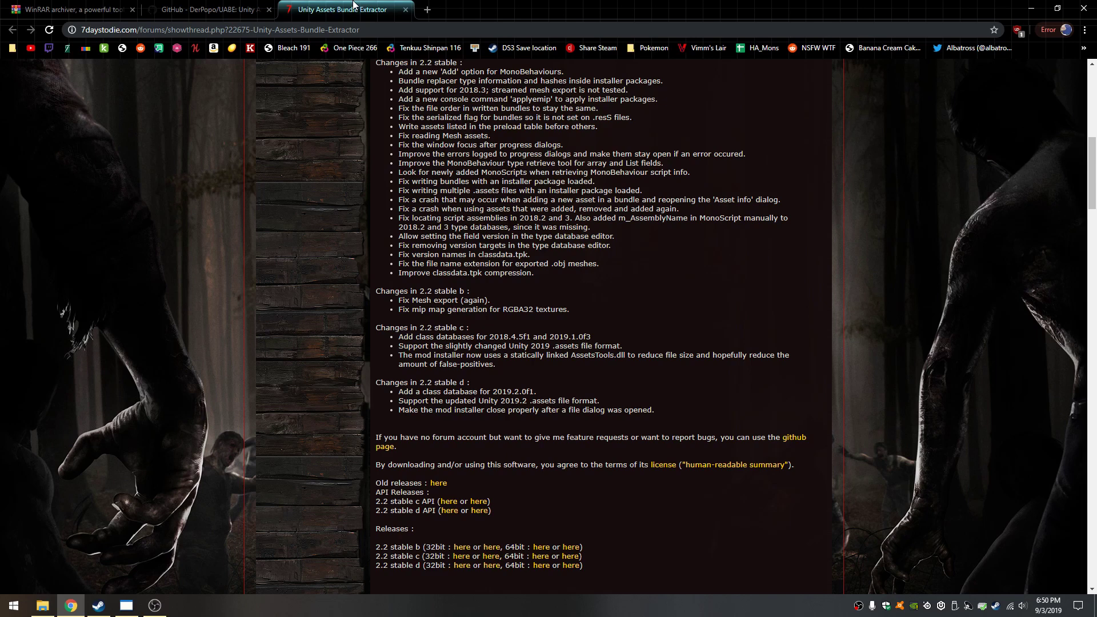
scroll(302, 427, "up", 9)
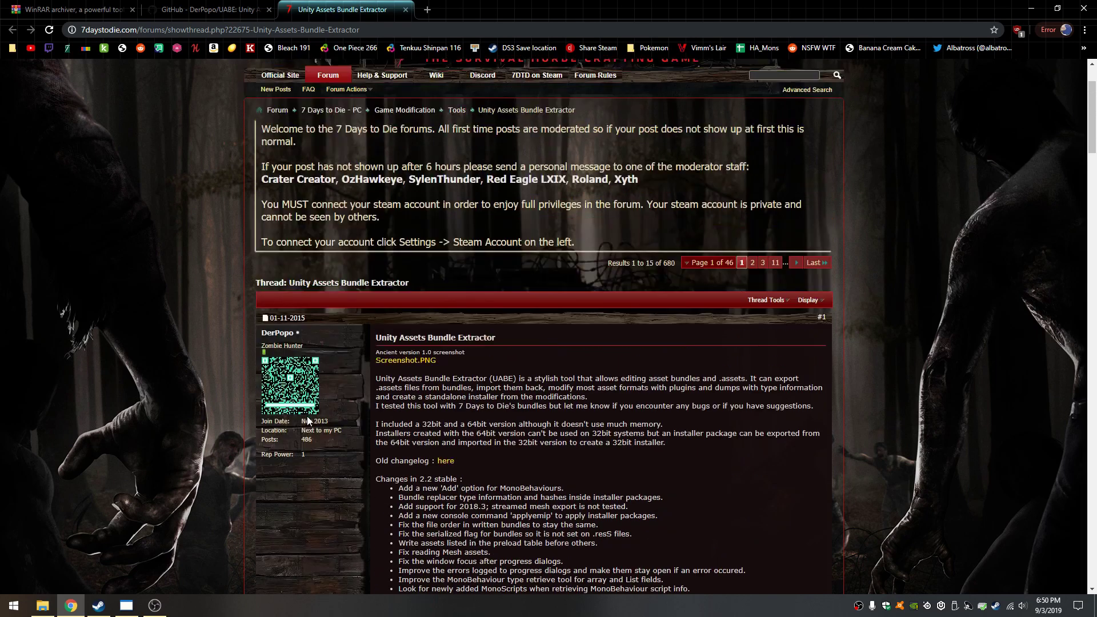
scroll(236, 405, "down", 15)
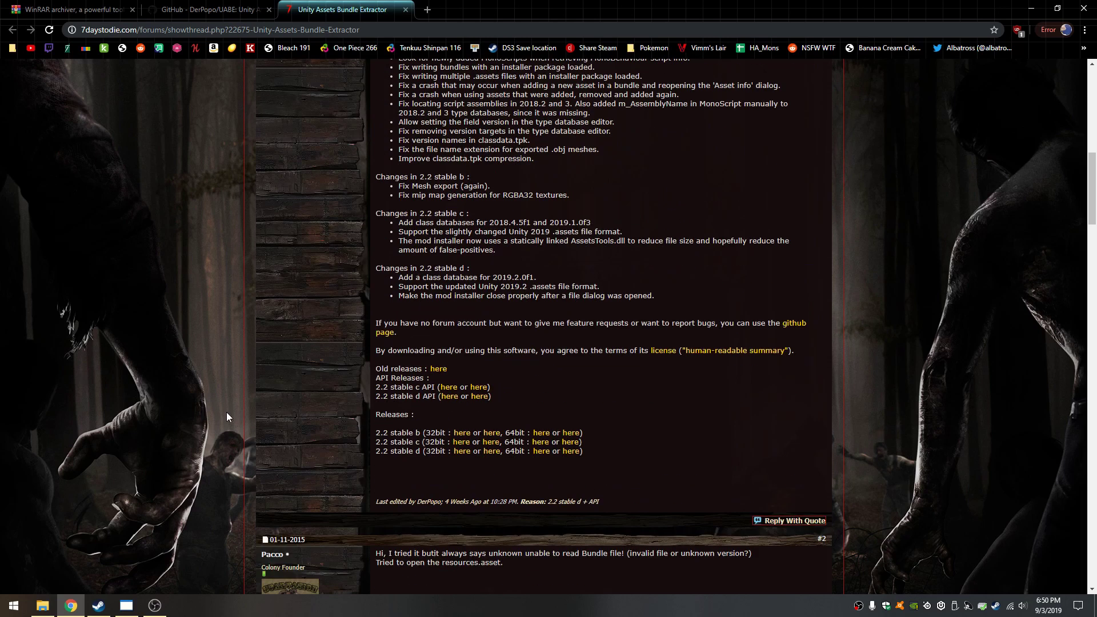
scroll(227, 417, "down", 1)
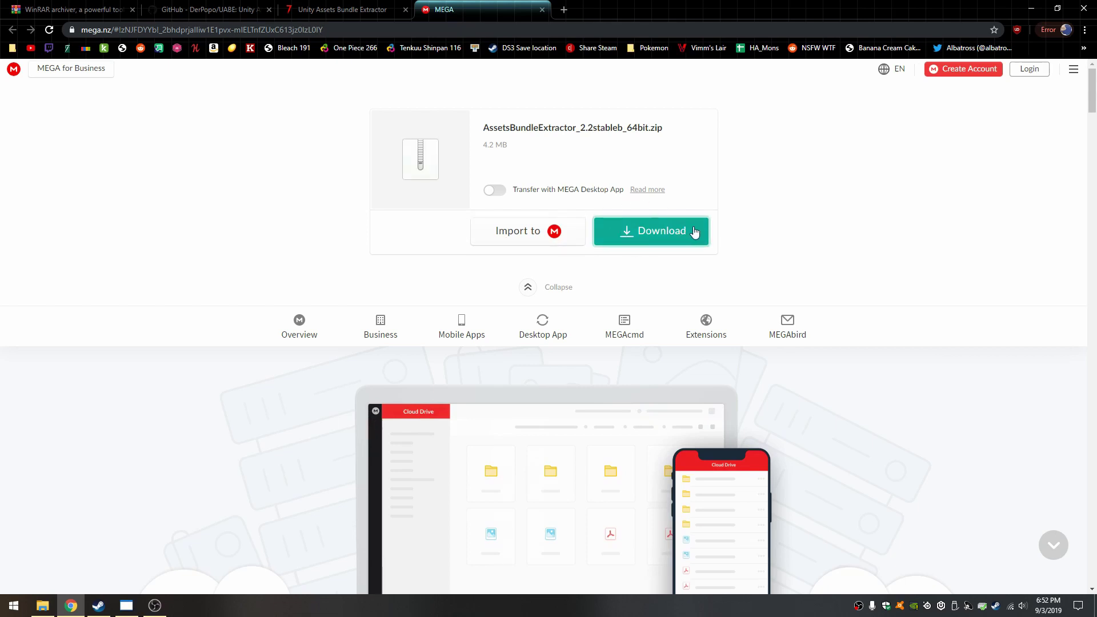
left_click(630, 233)
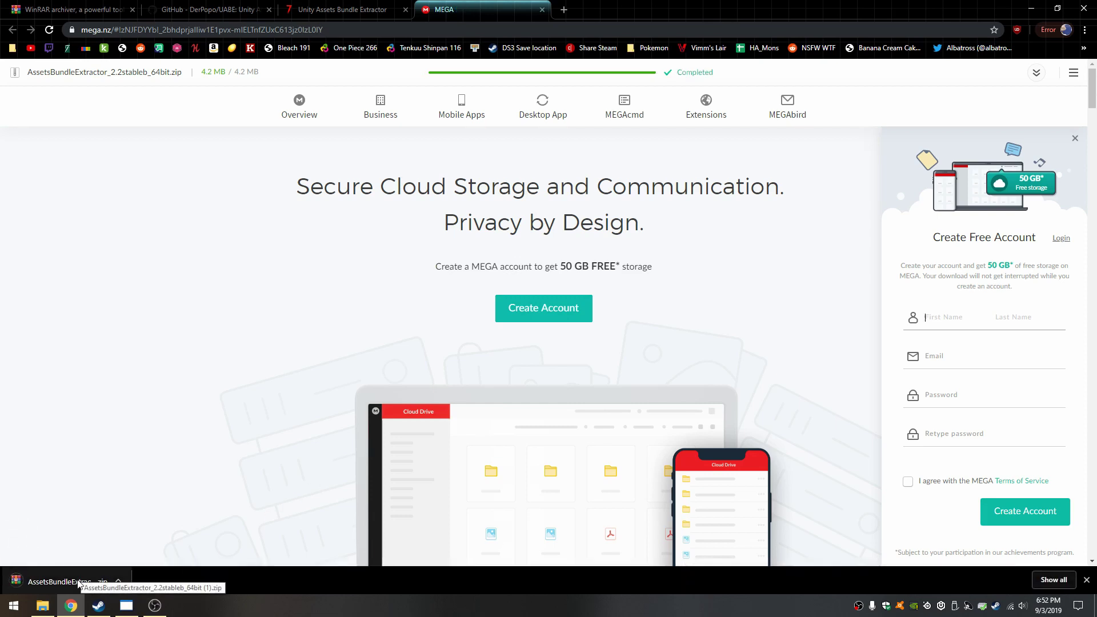
left_click(542, 9)
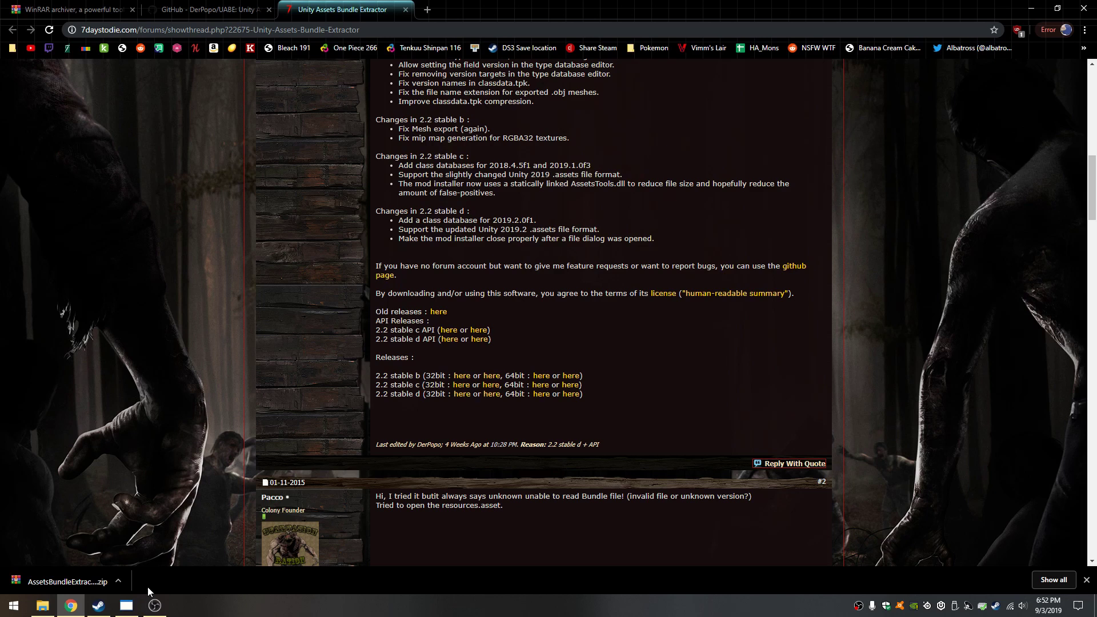
Show the downloaded AssetsBundleExtractor zip in its folder and open it with WinRAR, browsing into the 64bit folder
right_click(91, 588)
left_click(129, 558)
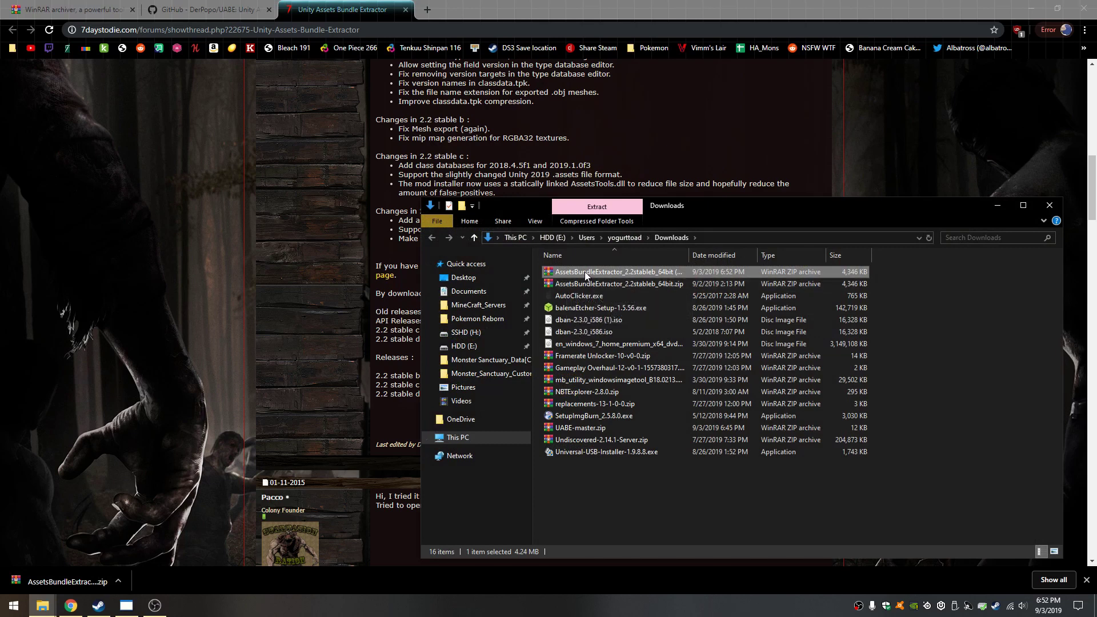
right_click(583, 270)
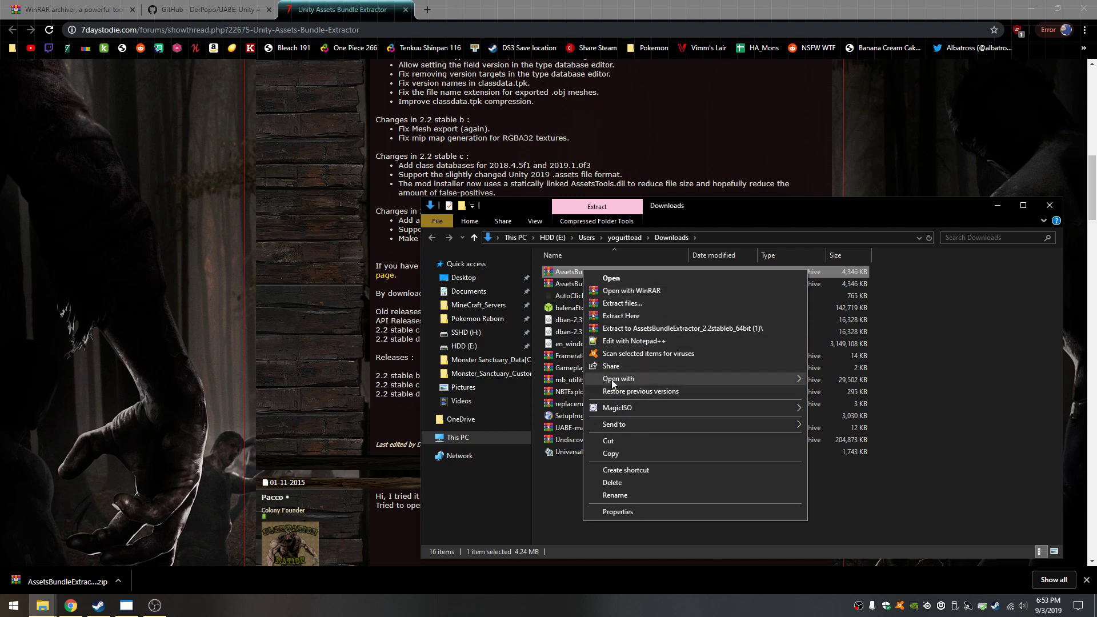
mouse_move(612, 380)
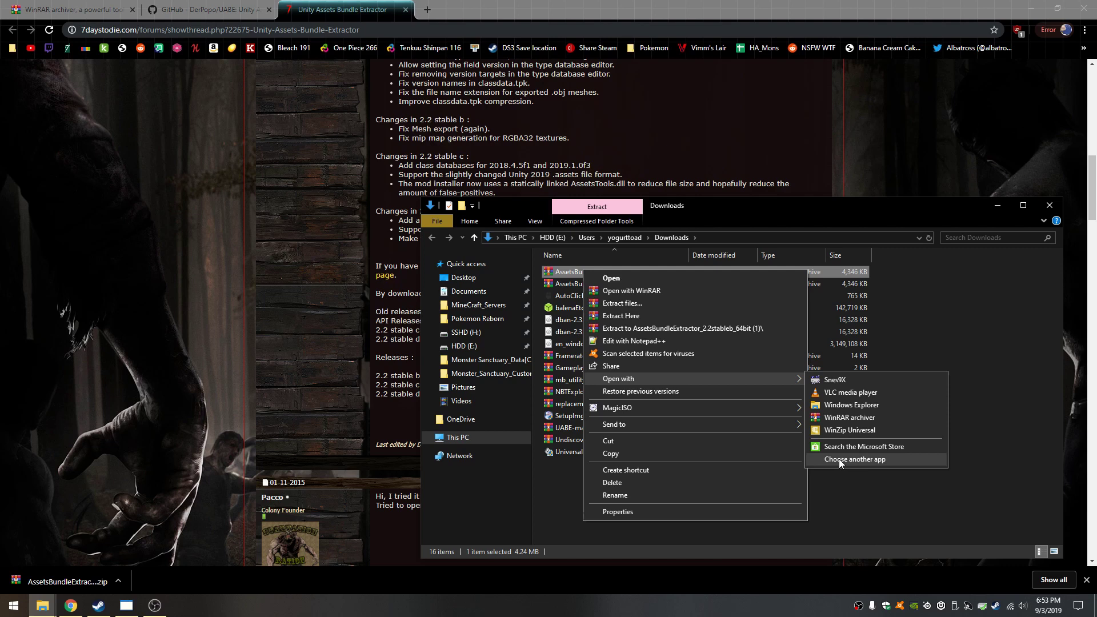
left_click(842, 417)
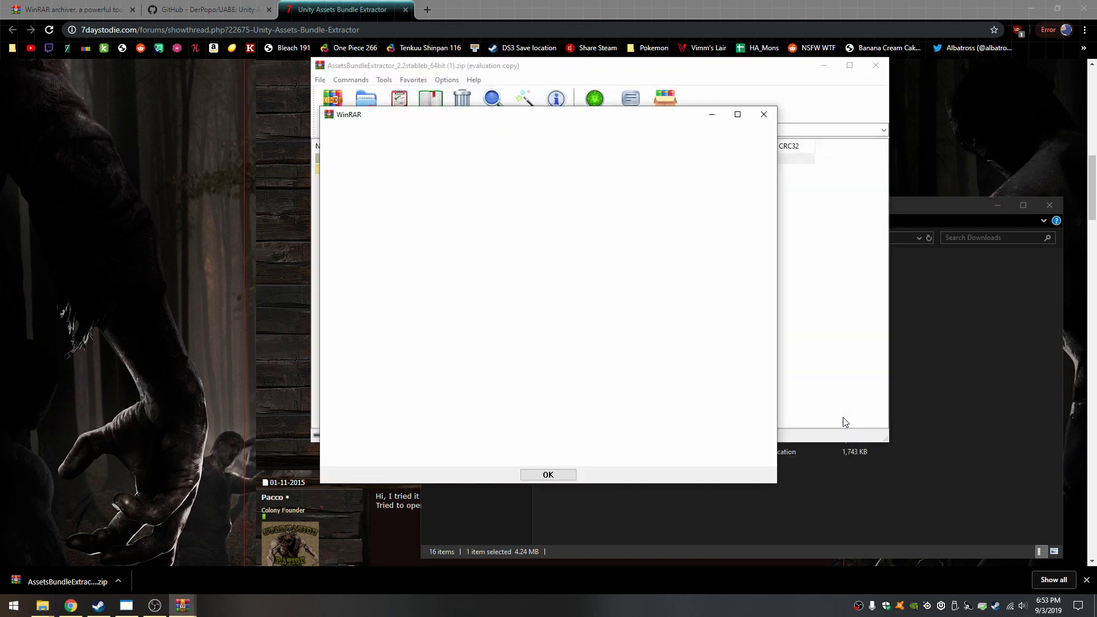
left_click(764, 114)
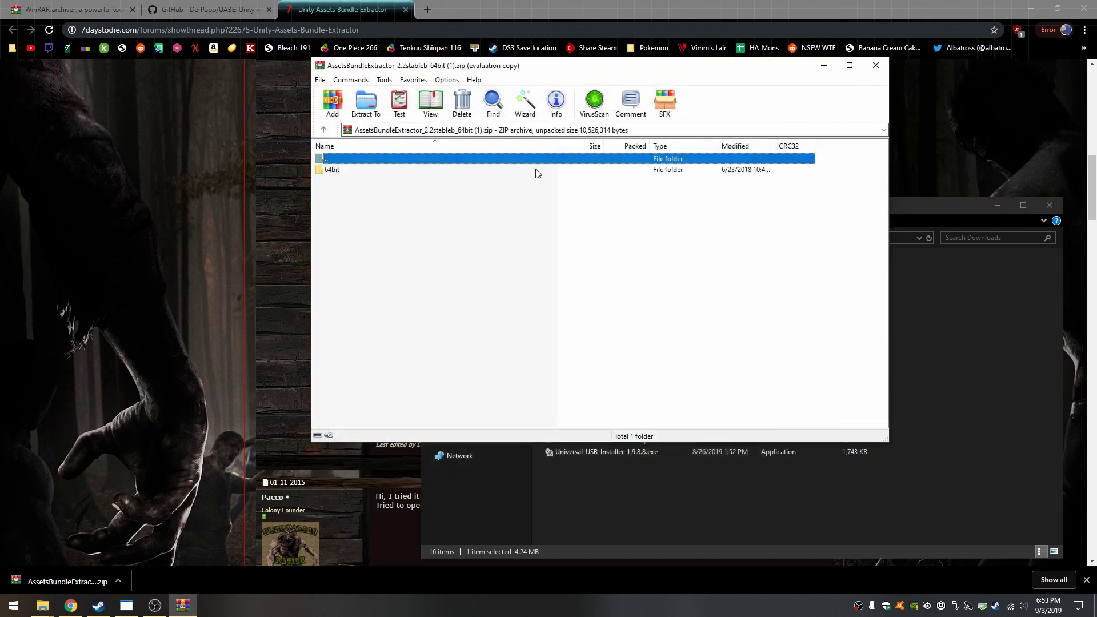
double_click(333, 169)
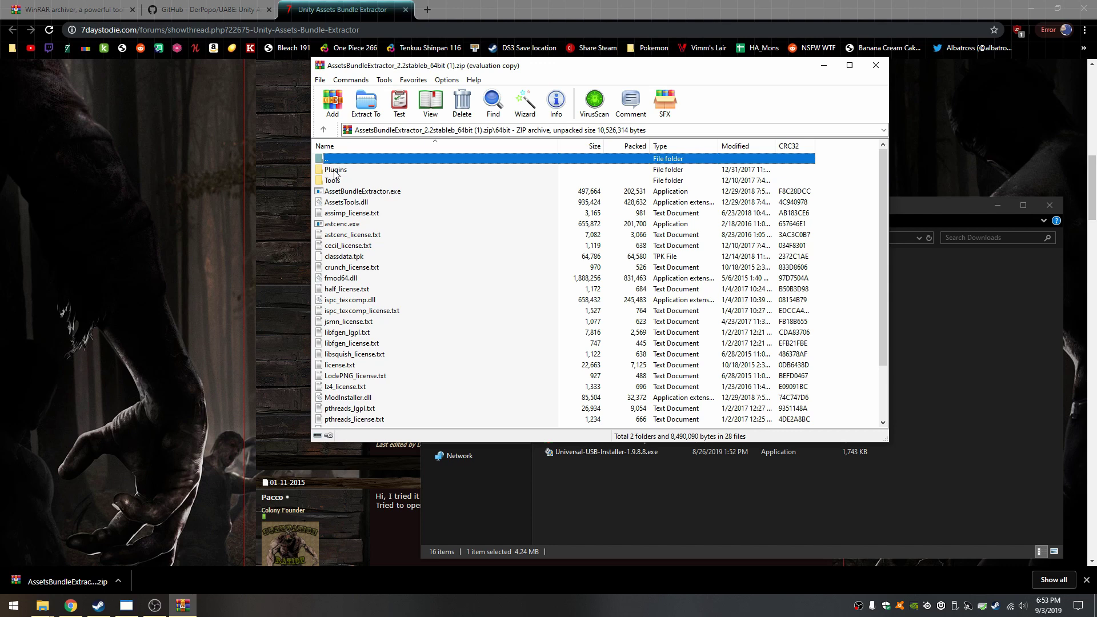
scroll(337, 174, "down", 2)
scroll(381, 252, "up", 2)
Minimize the browser and select all files and folders inside the archive's 64bit folder
left_click(1032, 8)
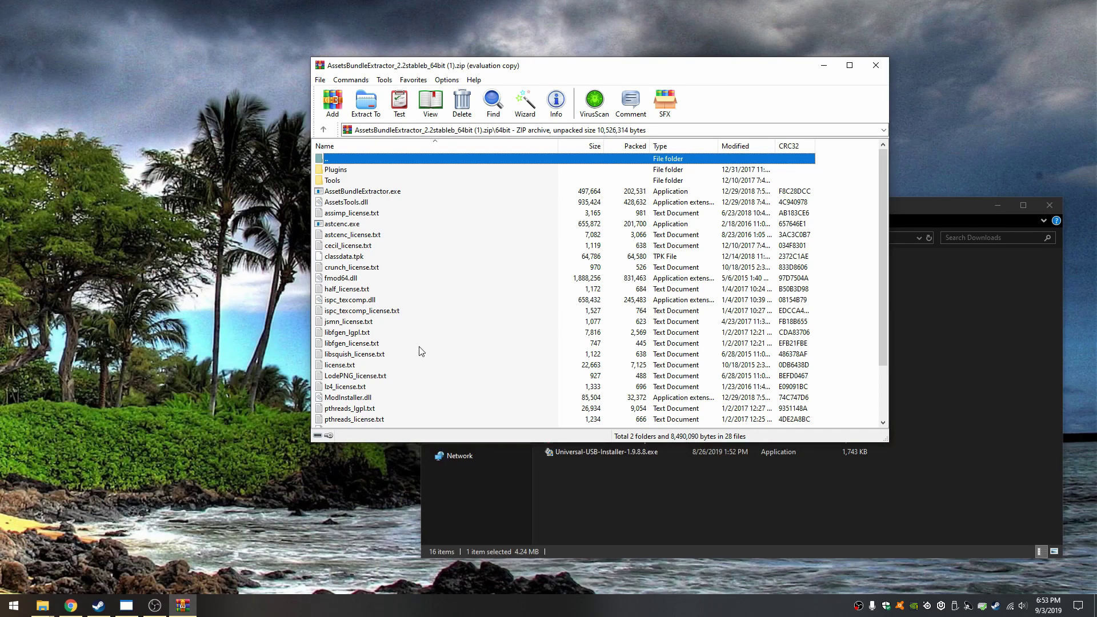
left_click(807, 173)
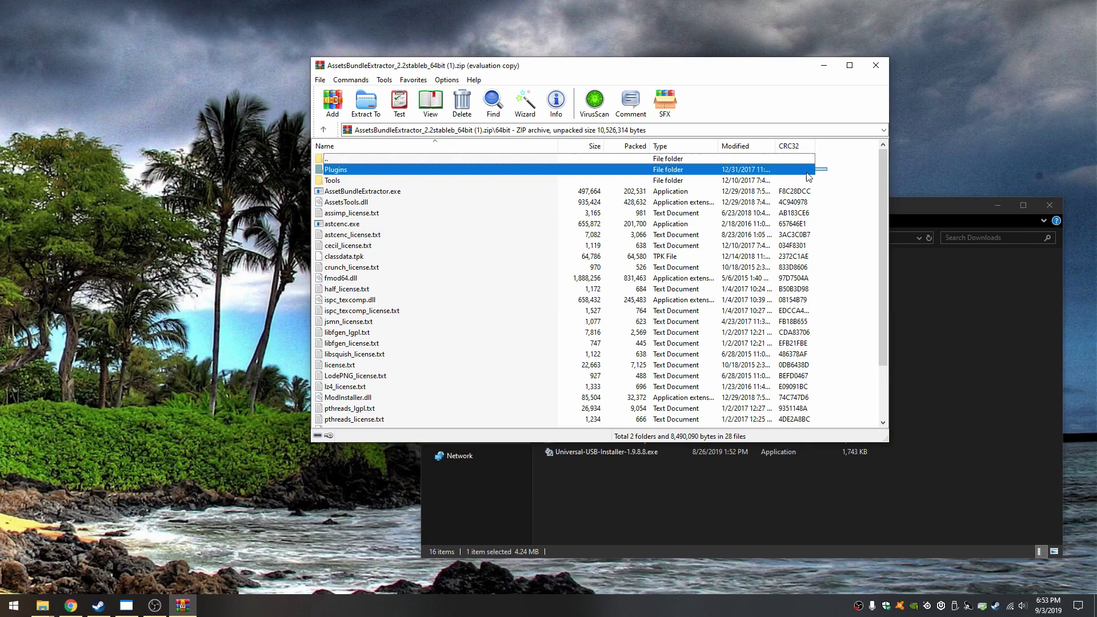
left_click_drag(808, 174, 459, 474)
scroll(492, 274, "up", 2)
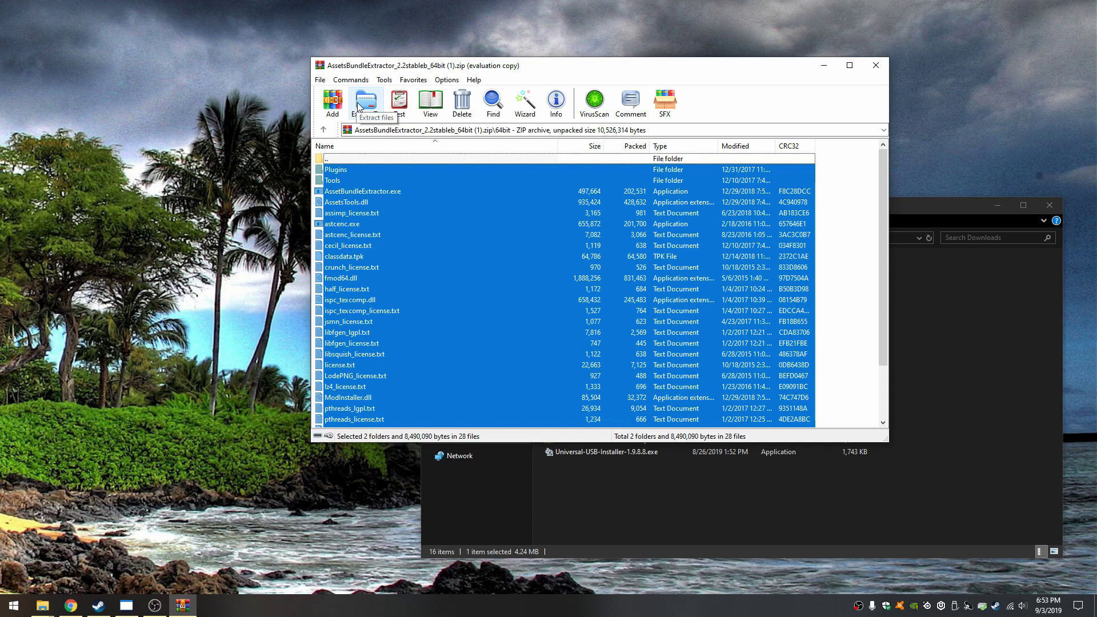
Create a new folder named UABE on the desktop and open it
right_click(142, 170)
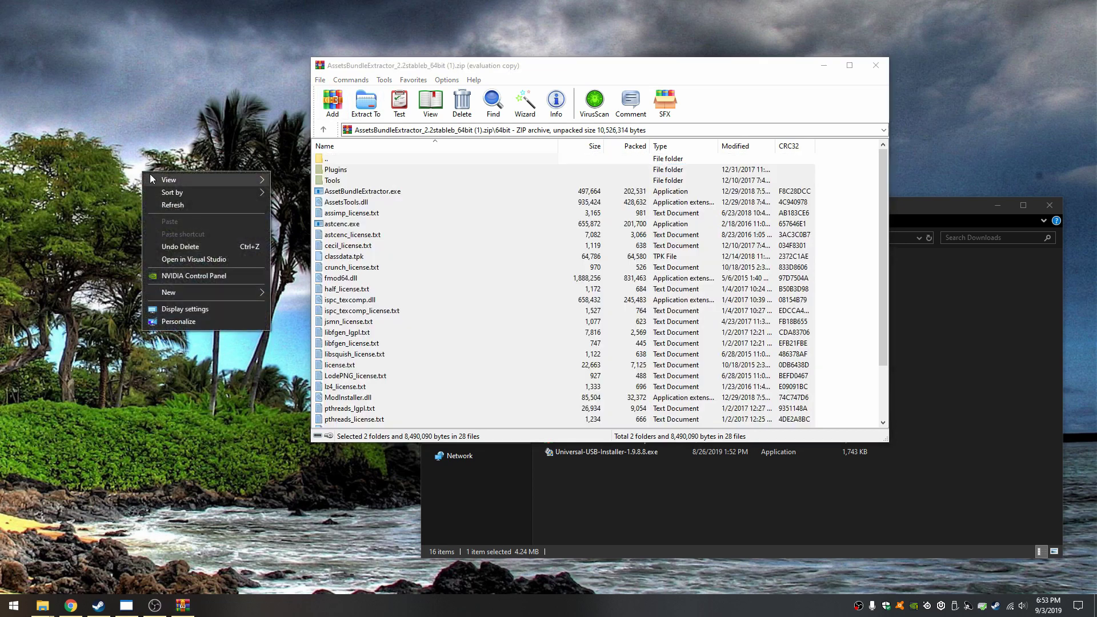
mouse_move(188, 296)
left_click(297, 296)
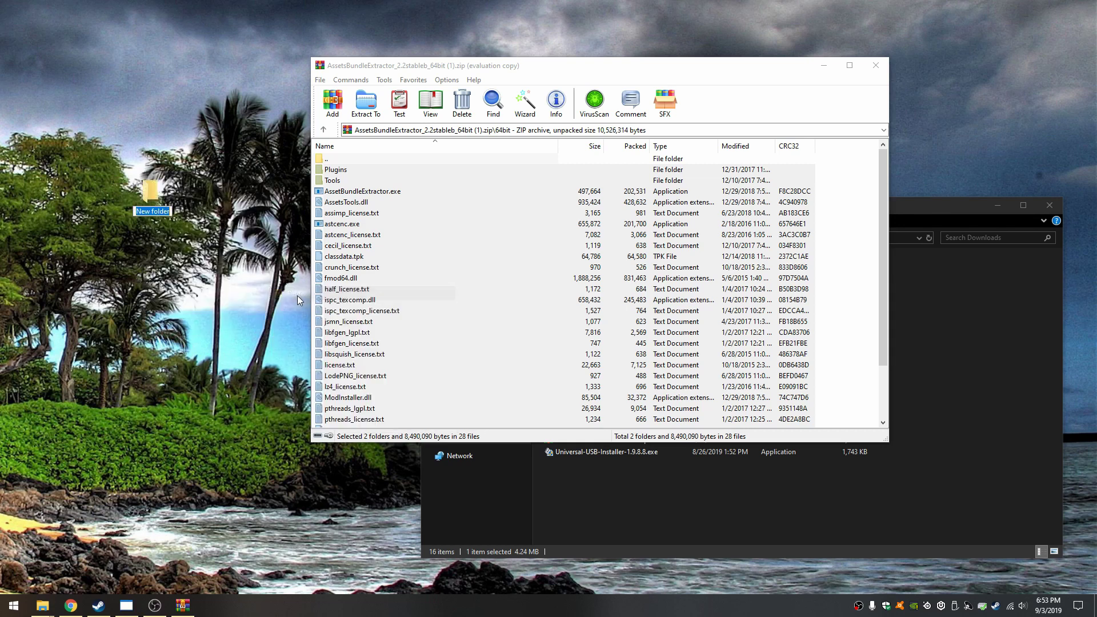
type("UABE")
key("Return")
double_click(142, 195)
Extract the selected archive contents into the UABE folder and close the WinRAR and Downloads windows
left_click(375, 196)
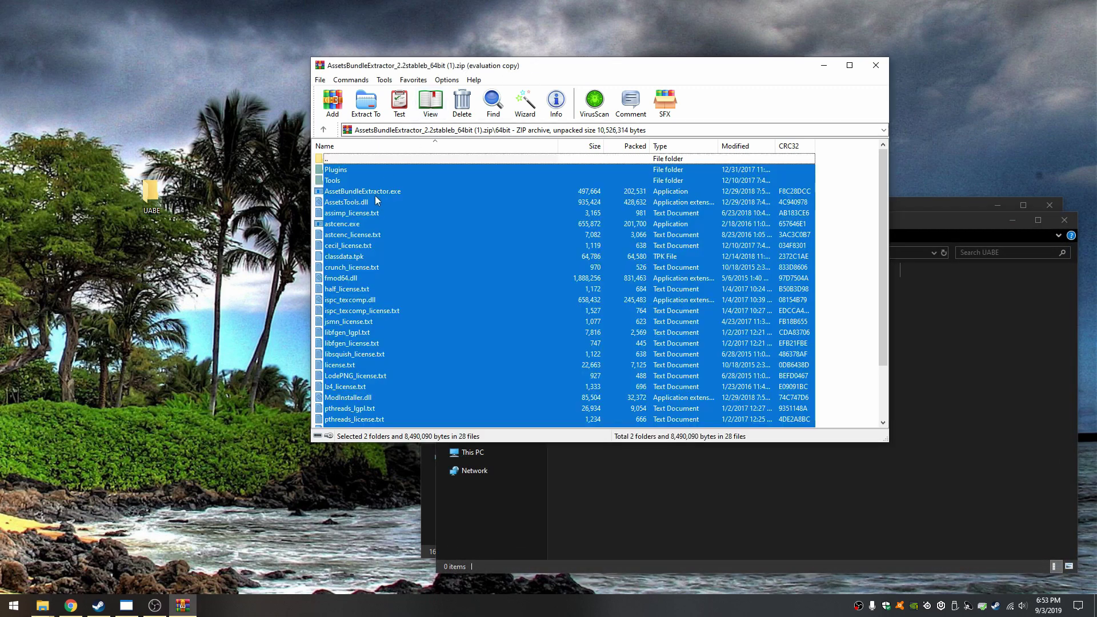
left_click_drag(364, 198, 938, 351)
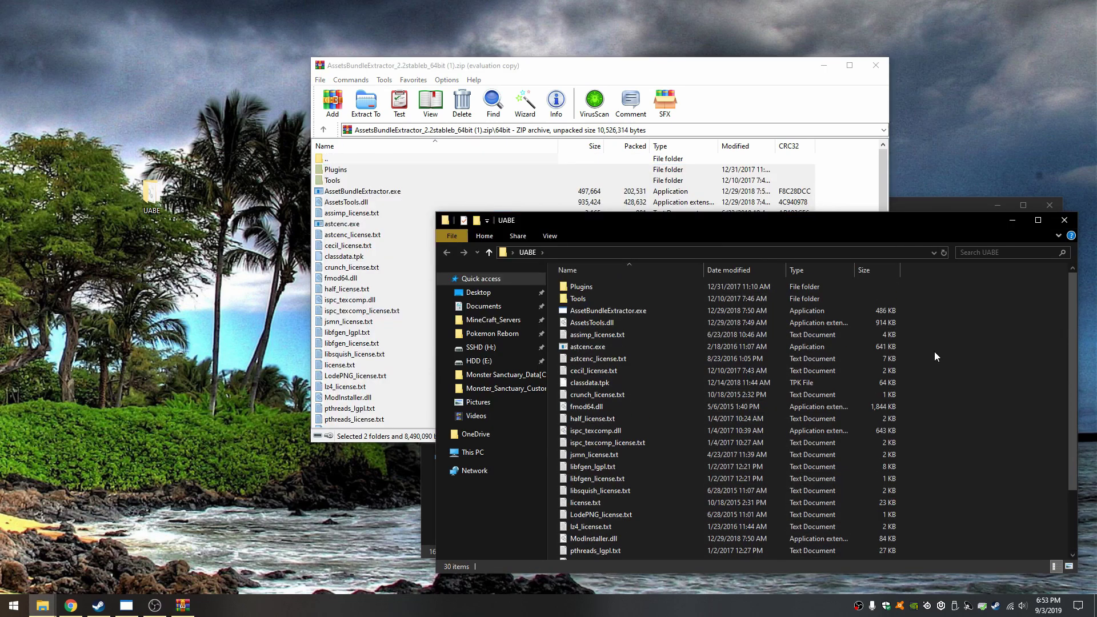
left_click(876, 65)
left_click_drag(802, 207, 536, 99)
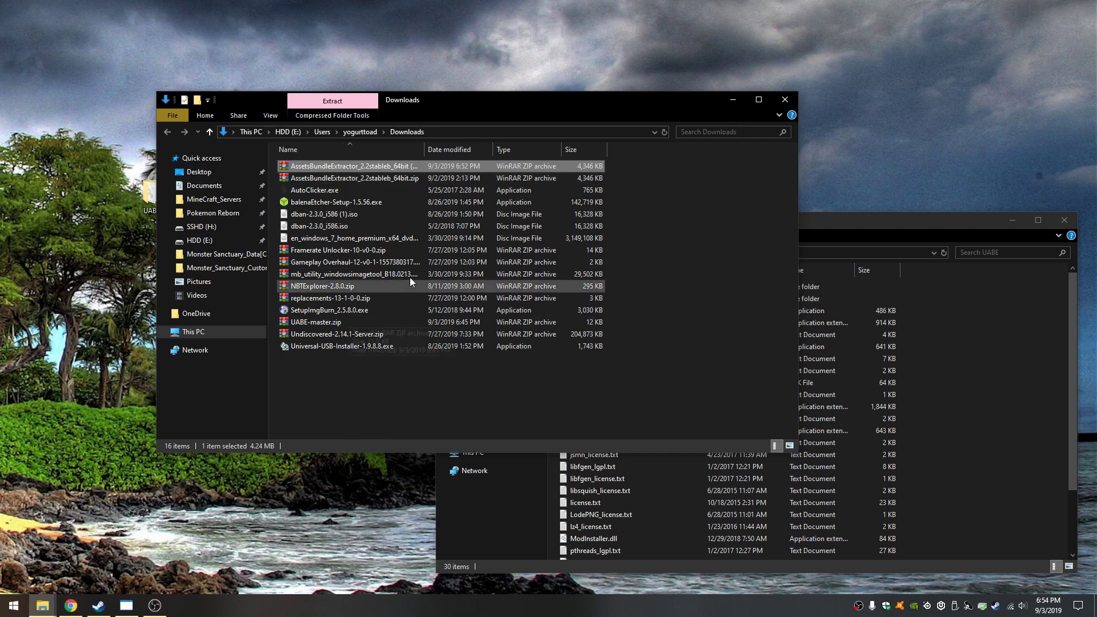
left_click(327, 392)
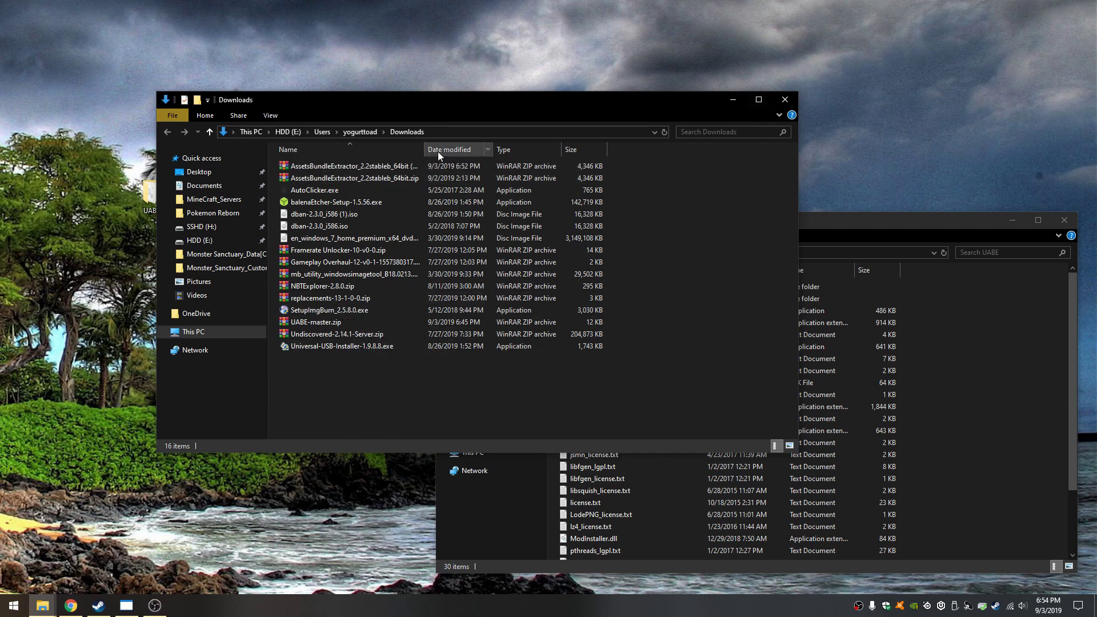
left_click(785, 100)
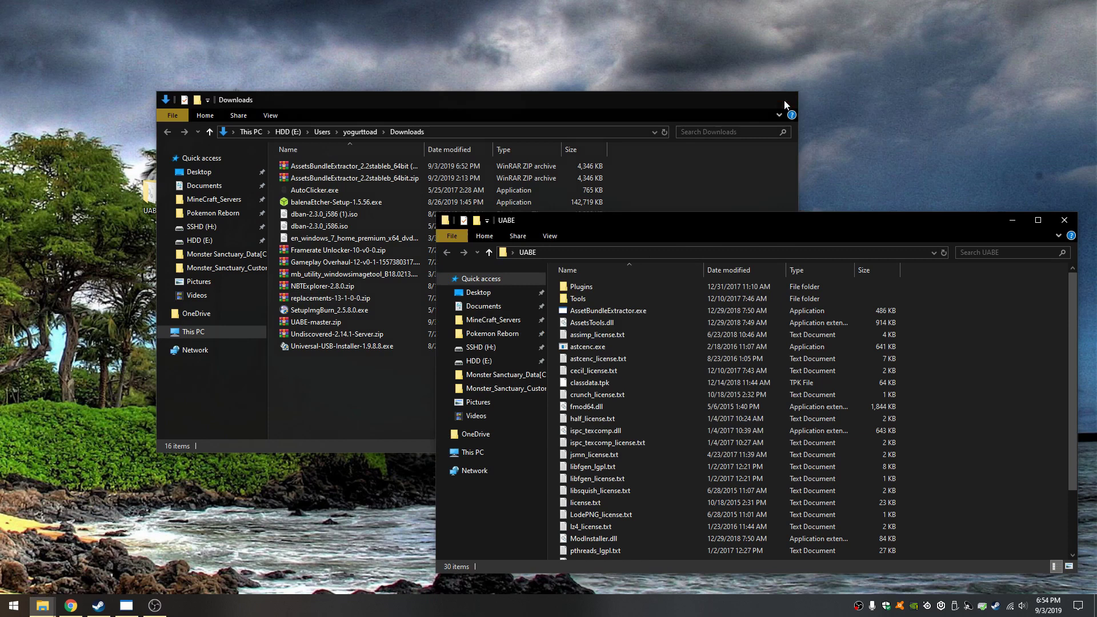
Locate AssetBundleExtractor.exe in the UABE folder, and bring the Unity Assets Bundle Extractor window to the middle of the desktop
left_click_drag(658, 224, 507, 164)
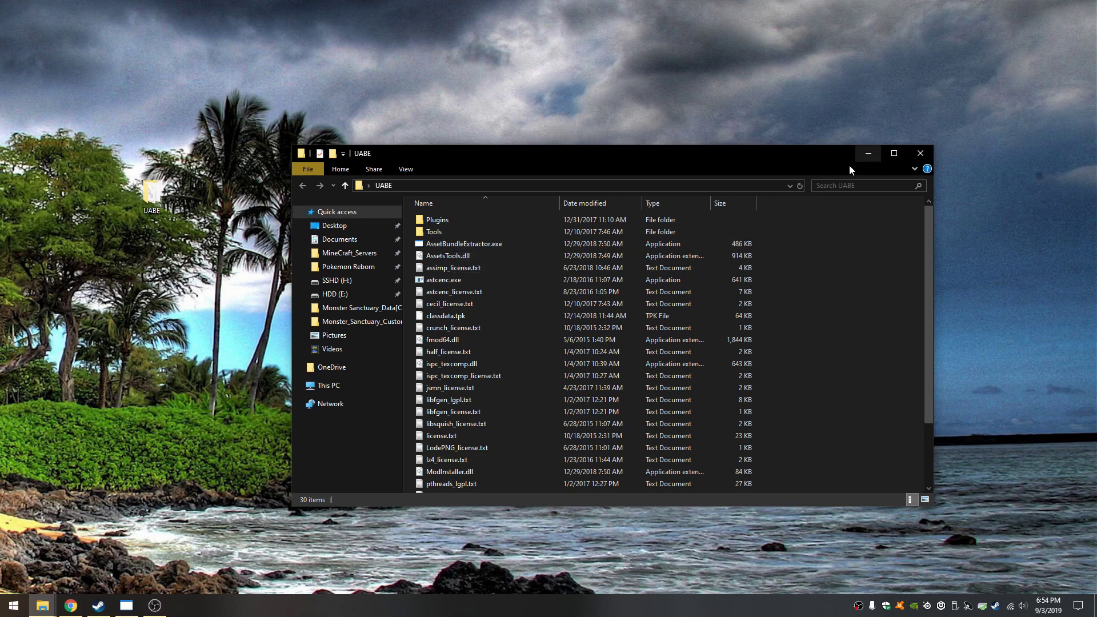
left_click(468, 244)
left_click(868, 154)
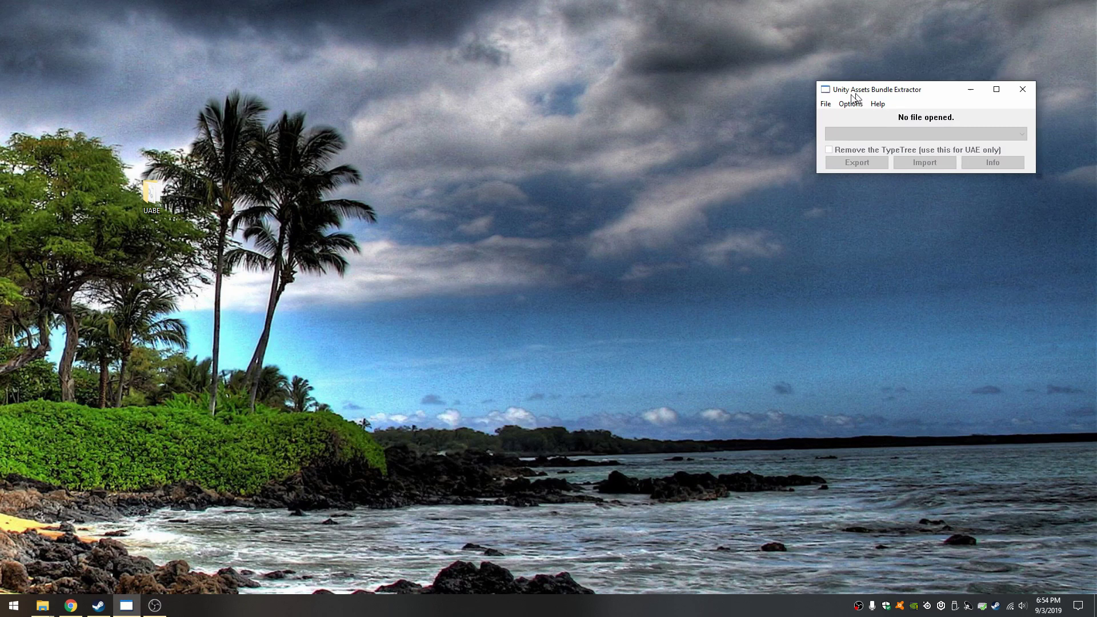
left_click_drag(868, 96, 475, 203)
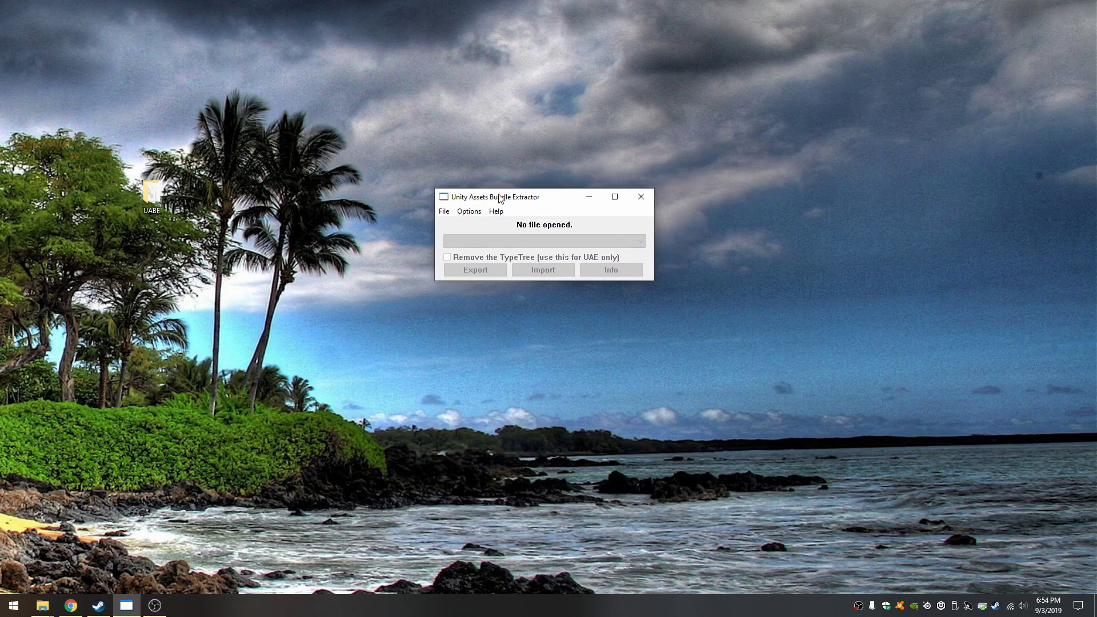
left_click_drag(499, 196, 593, 179)
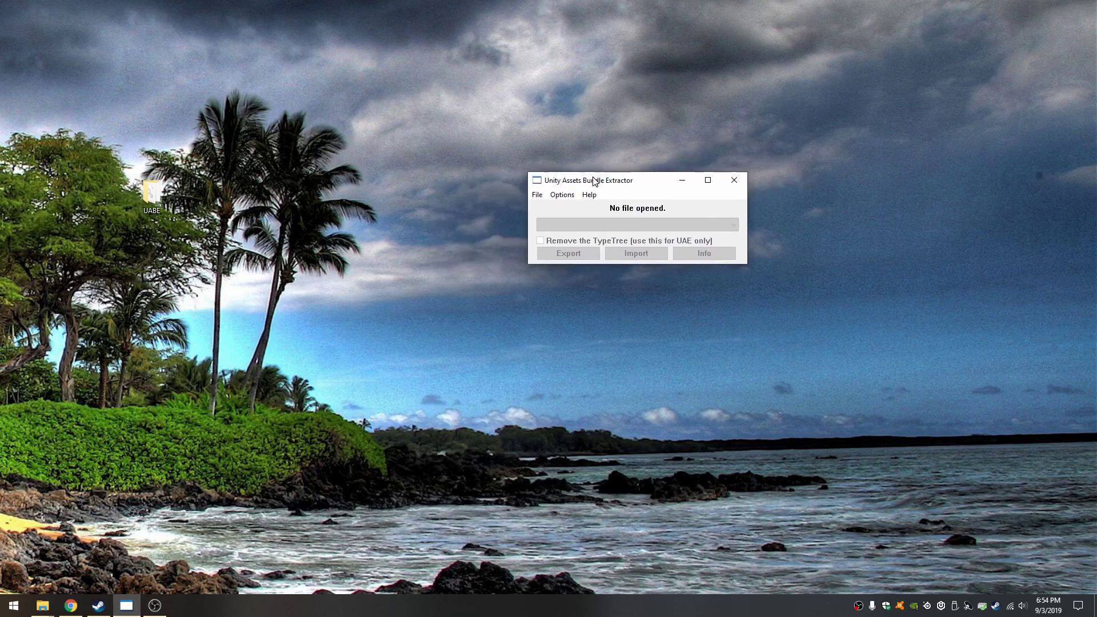
Minimize the Unity Assets Bundle Extractor window and switch to the Steam library
left_click(683, 183)
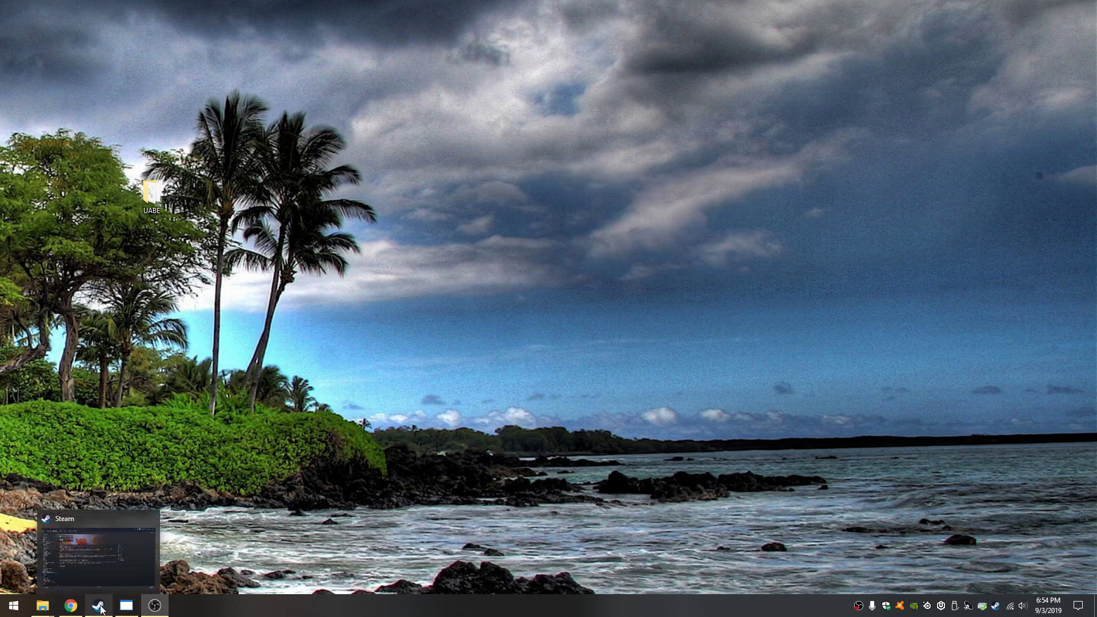
mouse_move(47, 611)
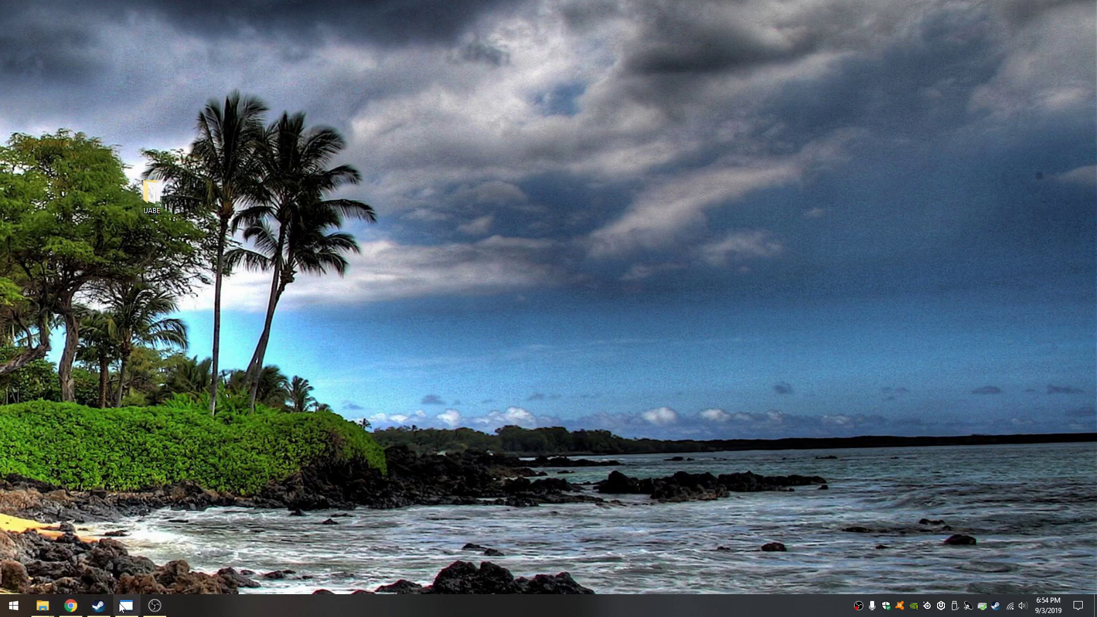
mouse_move(100, 612)
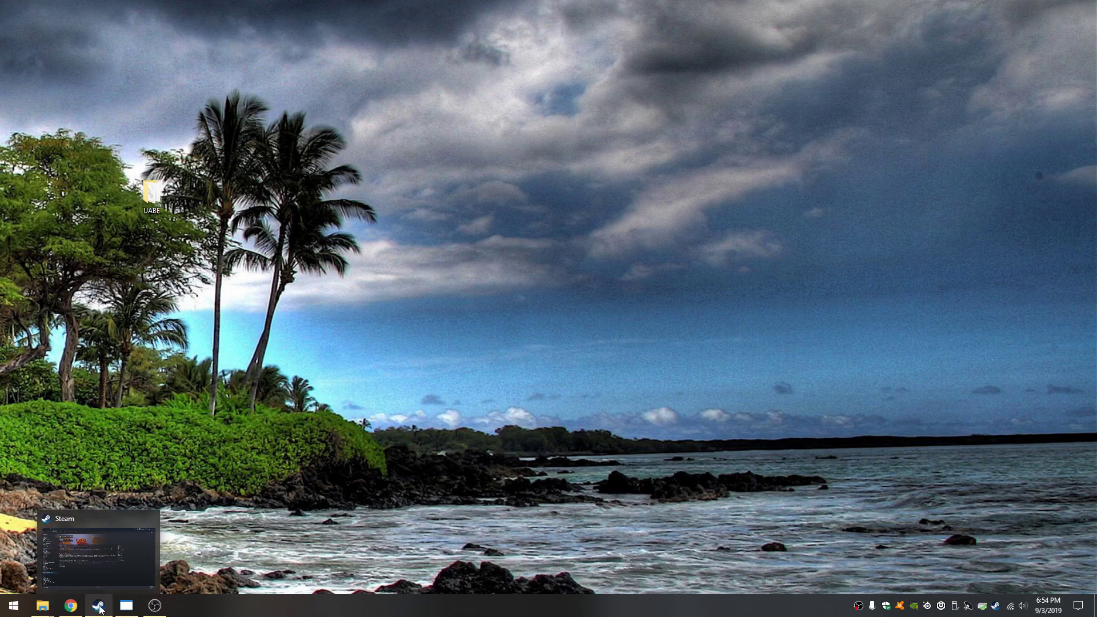
left_click(101, 609)
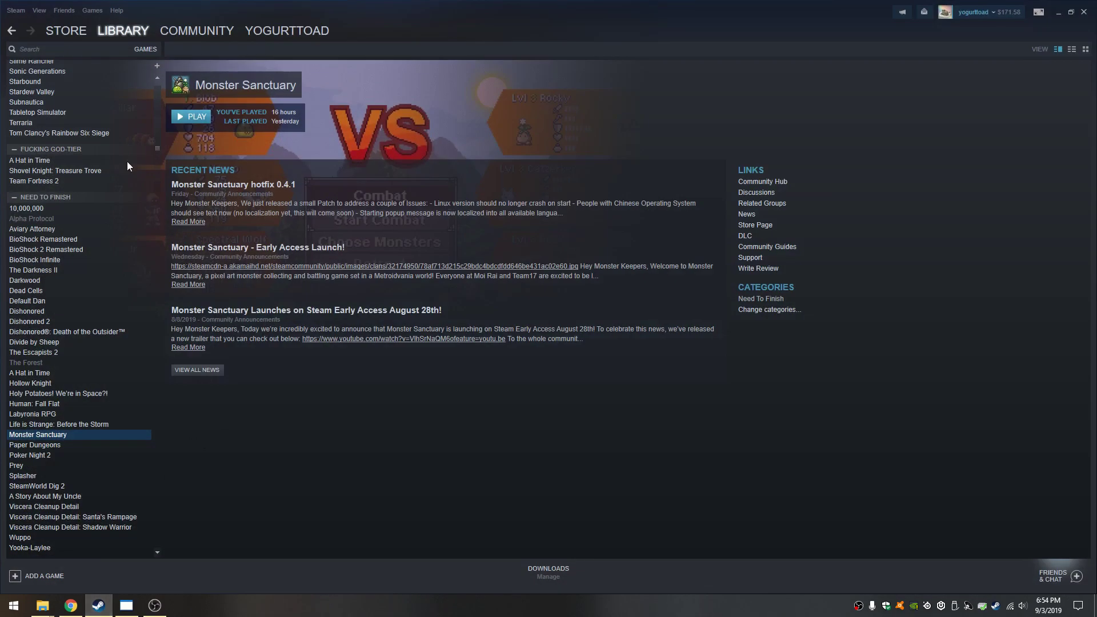
Open Monster Sanctuary's properties and browse its local files to reach the game's install folder
right_click(46, 438)
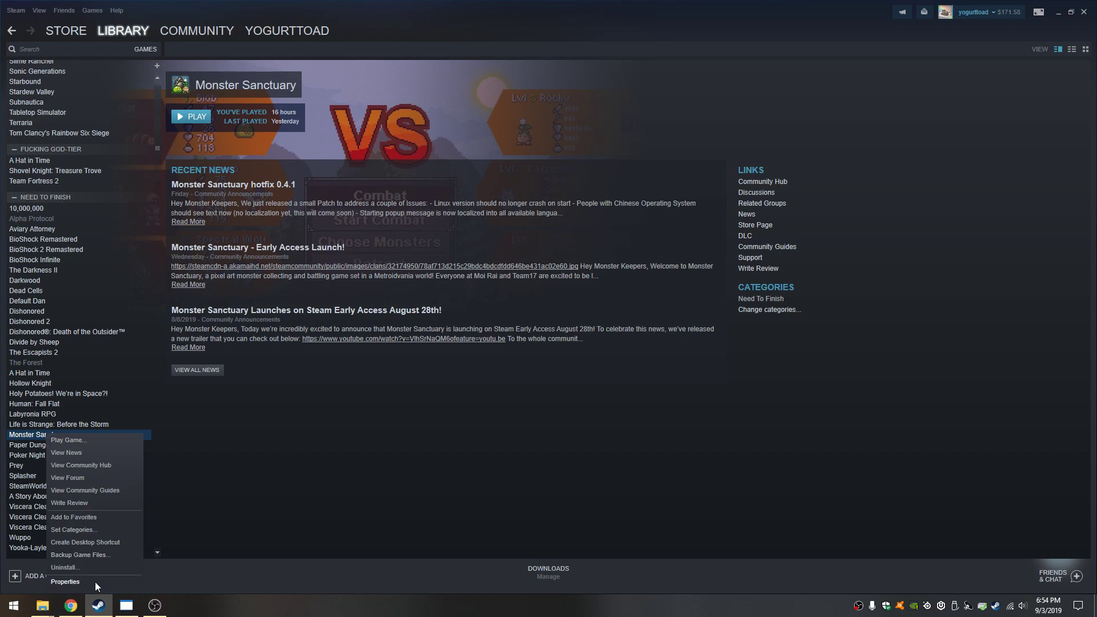
left_click(65, 582)
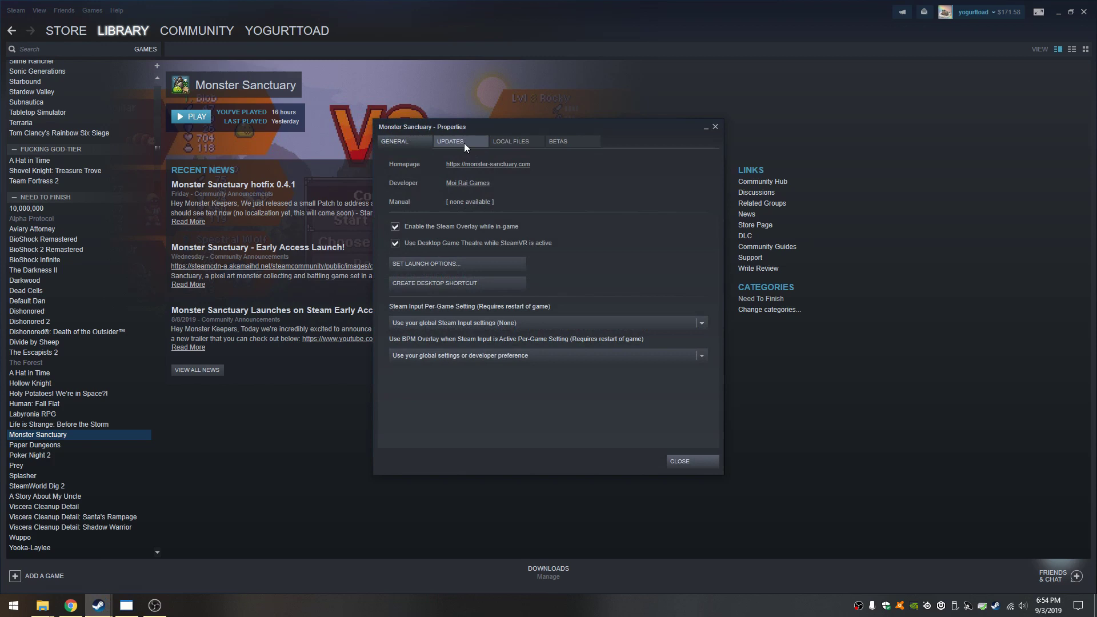
left_click(534, 142)
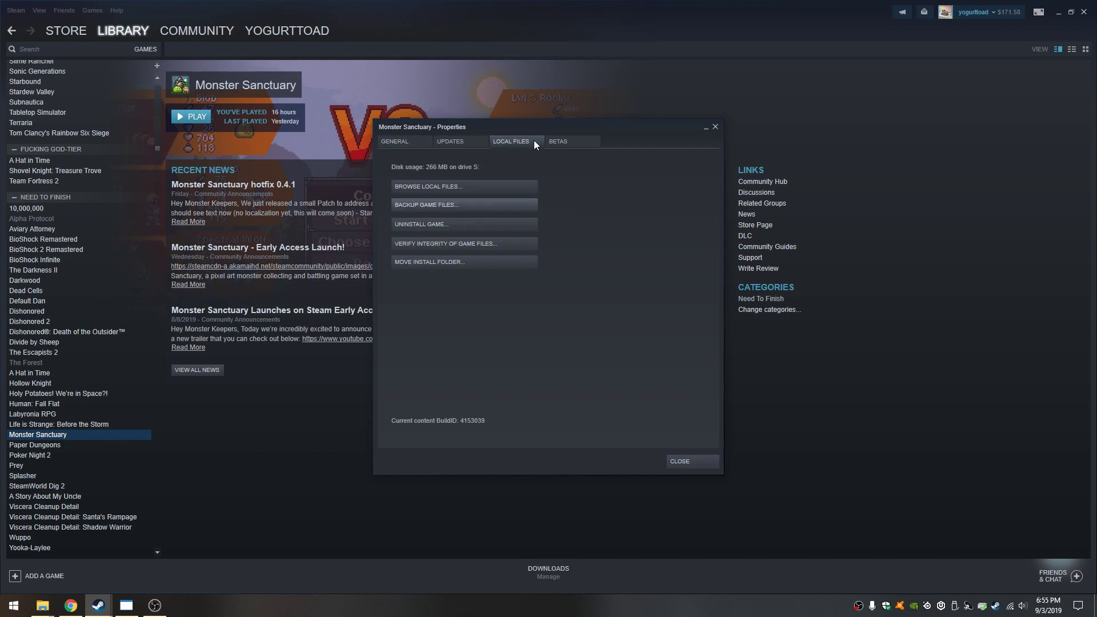
left_click(481, 187)
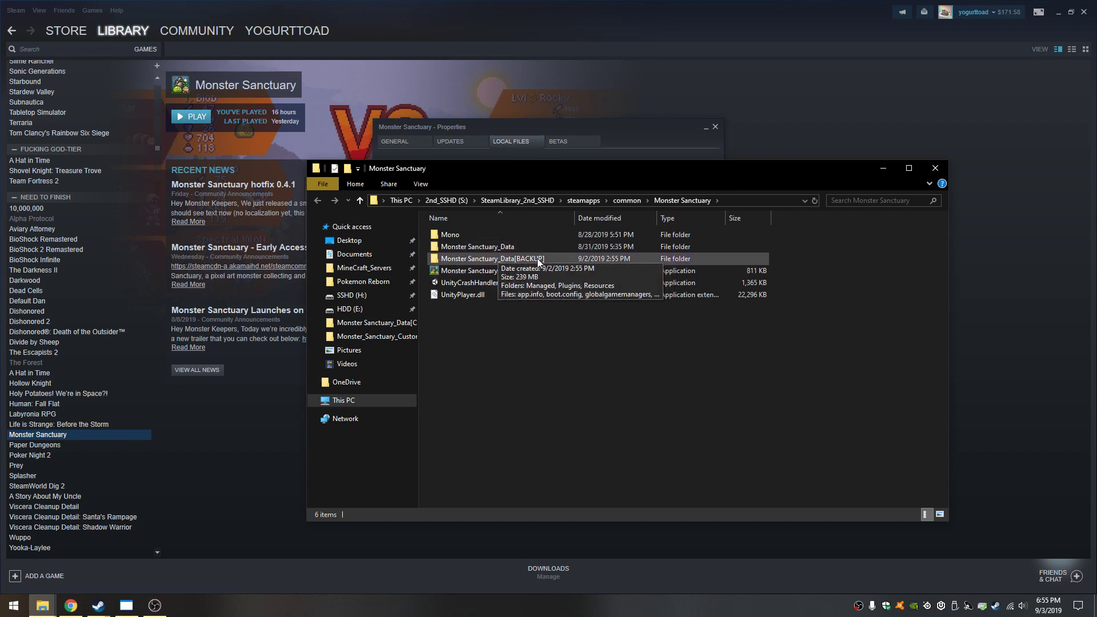
Duplicate the Monster Sanctuary_Data folder within the install folder and delete the duplicate
right_click(498, 245)
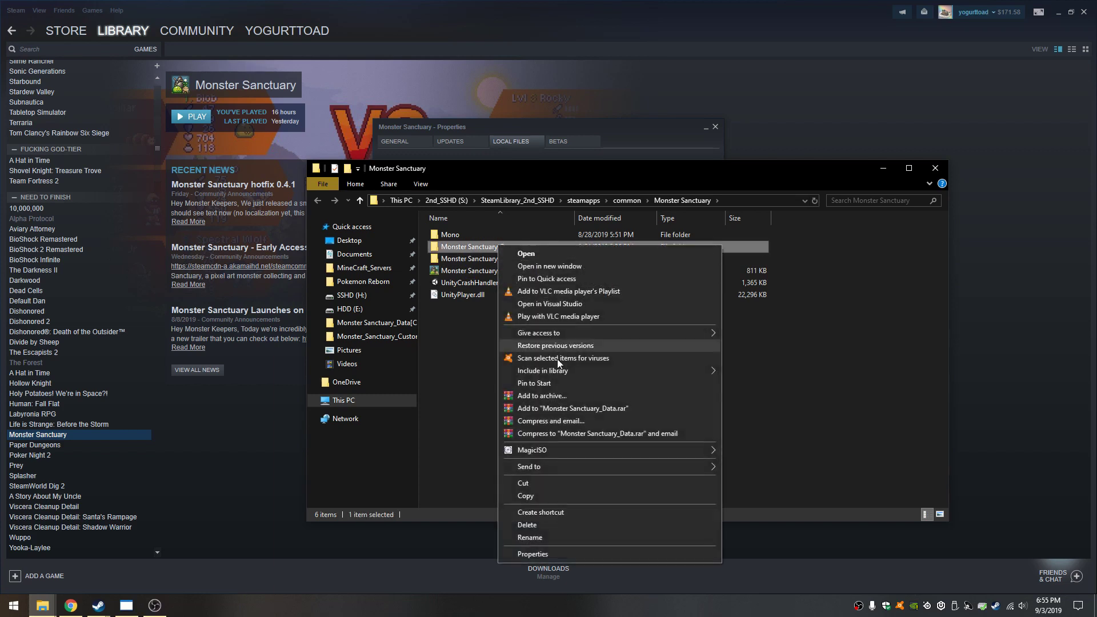
left_click(526, 495)
right_click(478, 341)
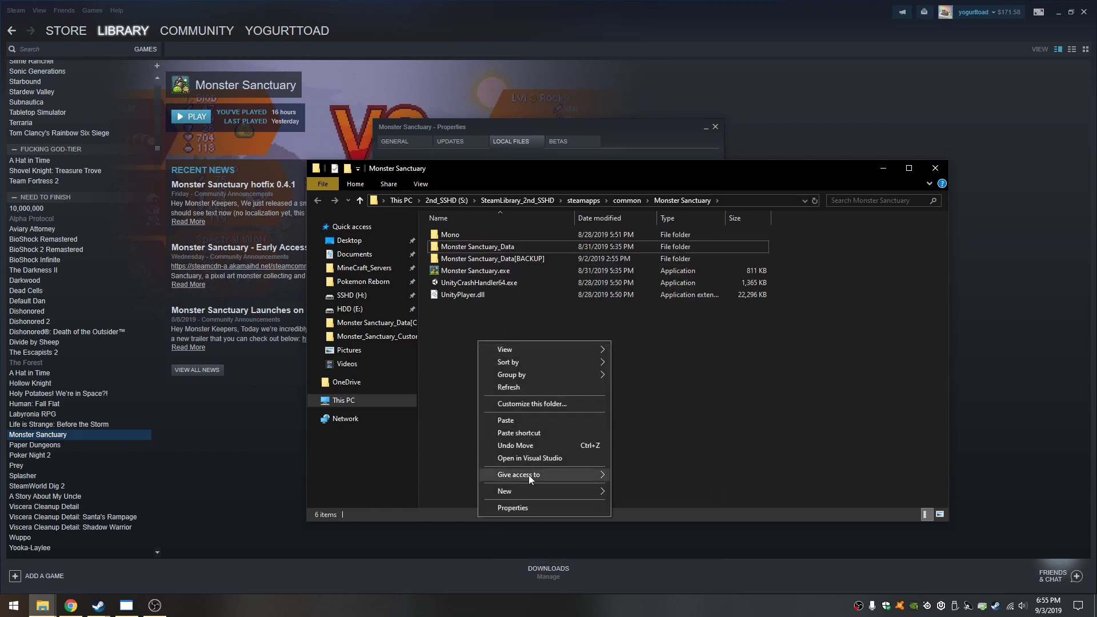
left_click(515, 421)
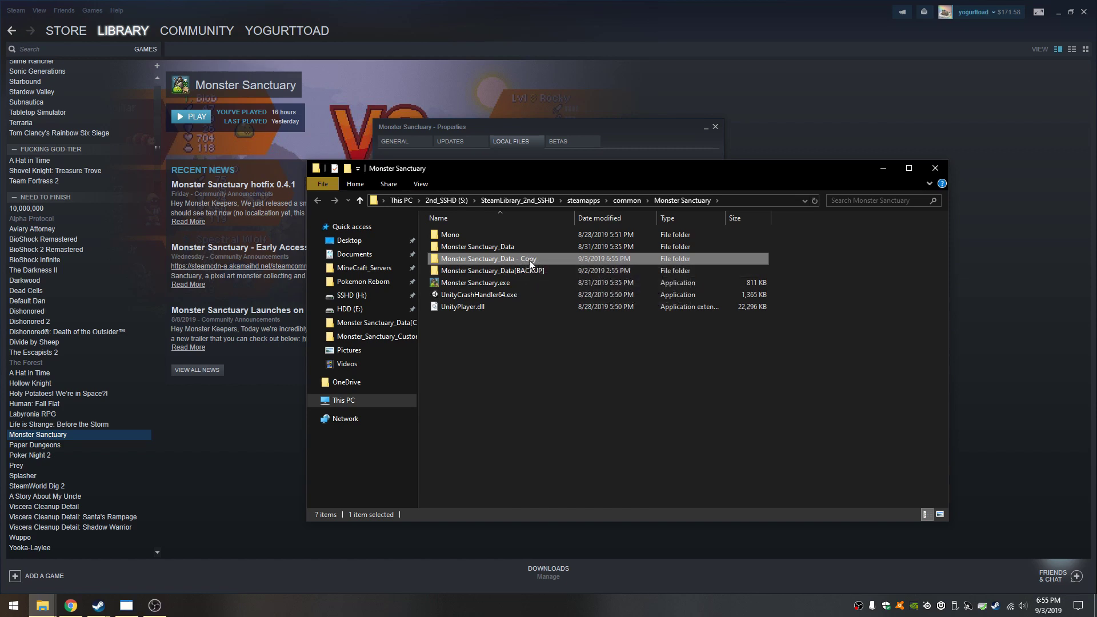
key("Delete")
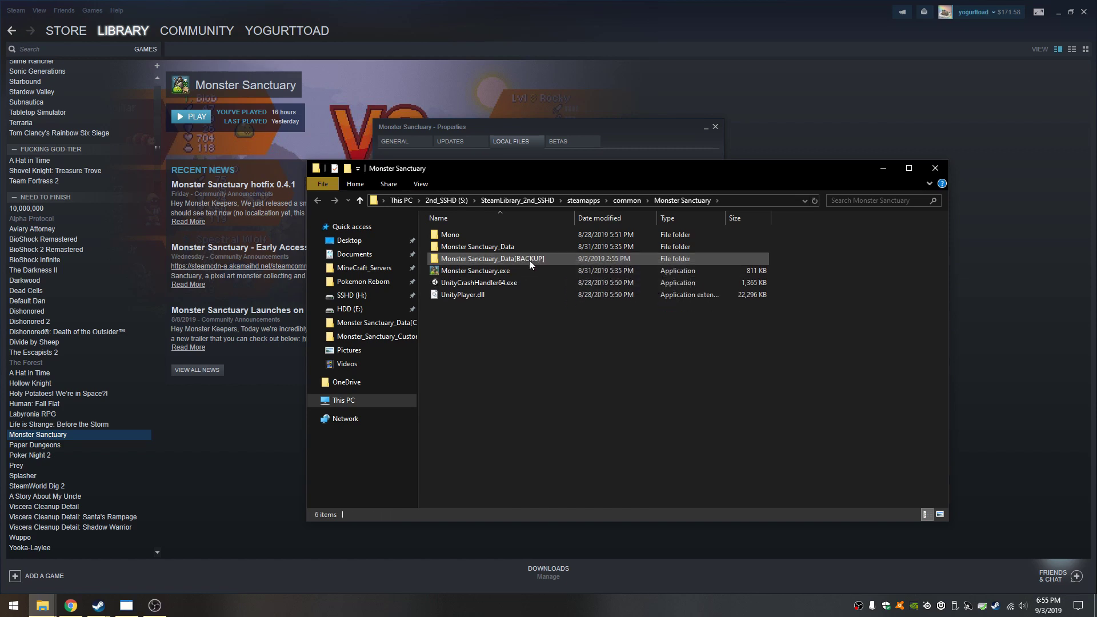
Open the Monster Sanctuary_Data folder and copy its full path
double_click(502, 249)
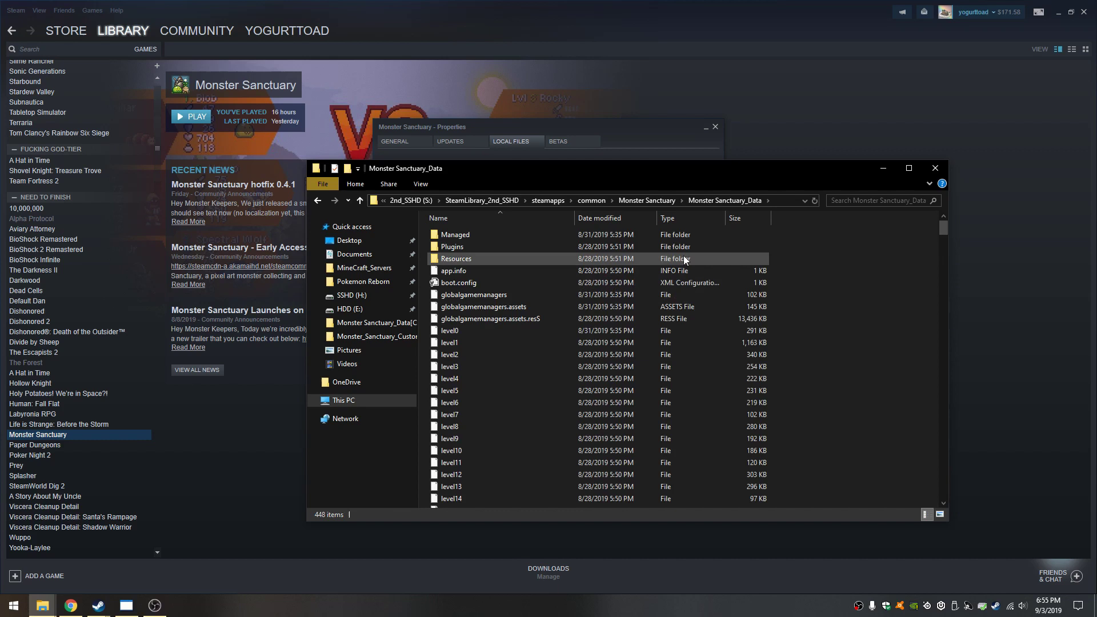
left_click(788, 200)
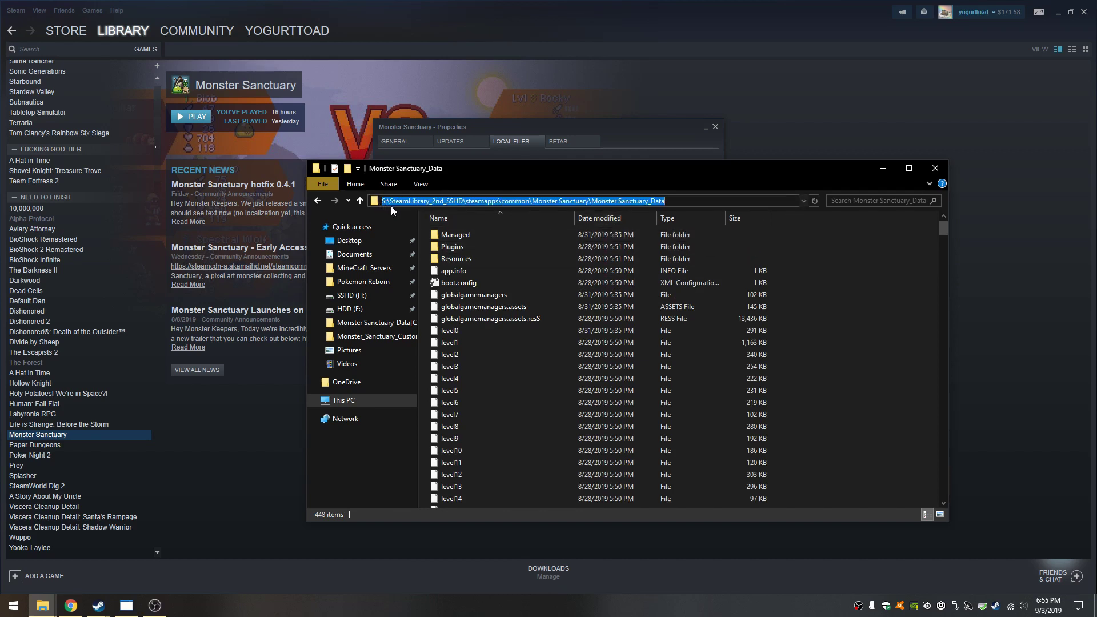
right_click(678, 201)
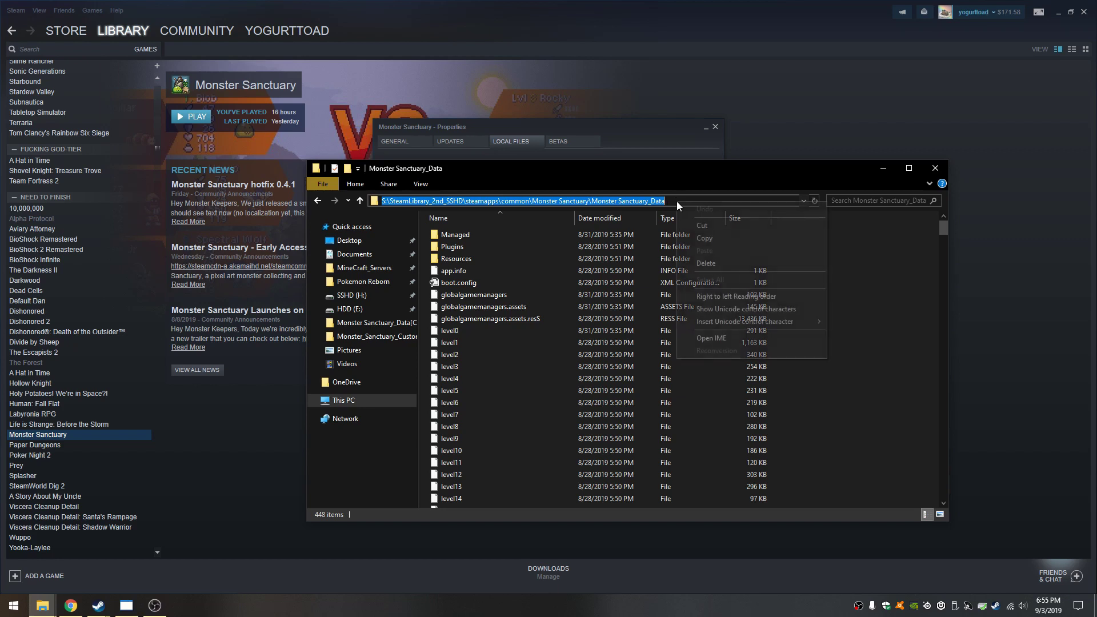
left_click(706, 242)
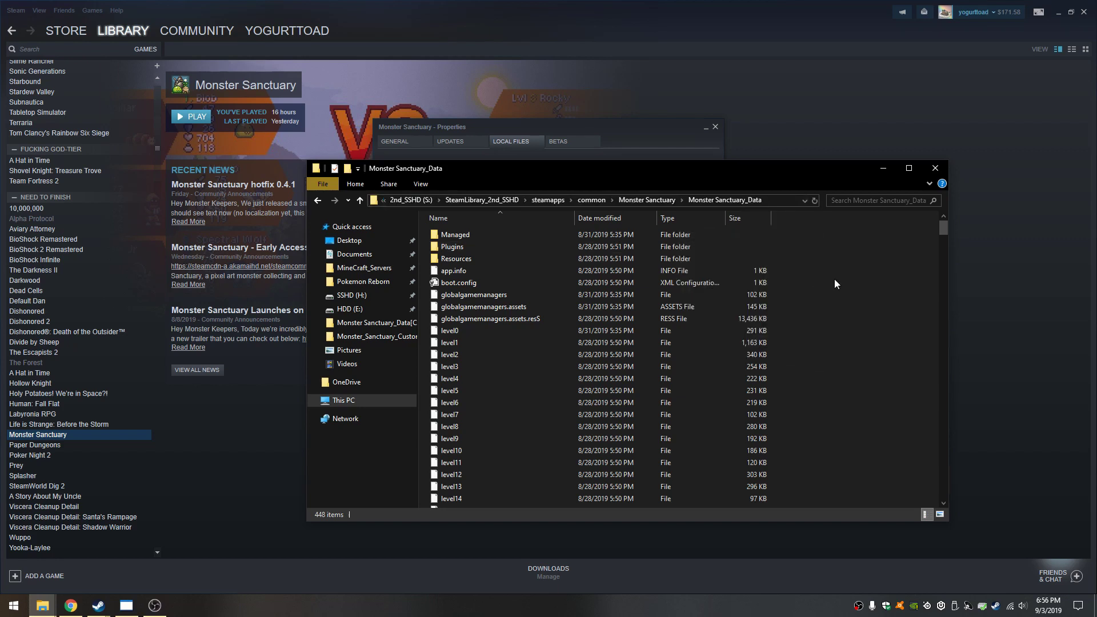
Minimize Steam and copy the sharedassets0.assets file from the Monster Sanctuary_Data folder
left_click(1058, 10)
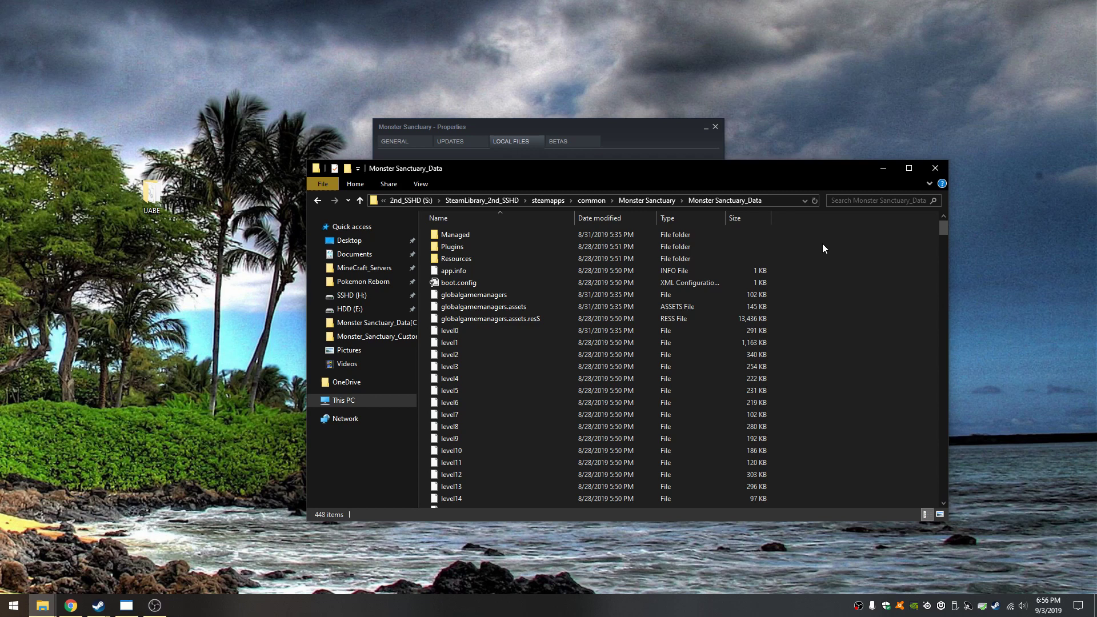
scroll(824, 249, "down", 20)
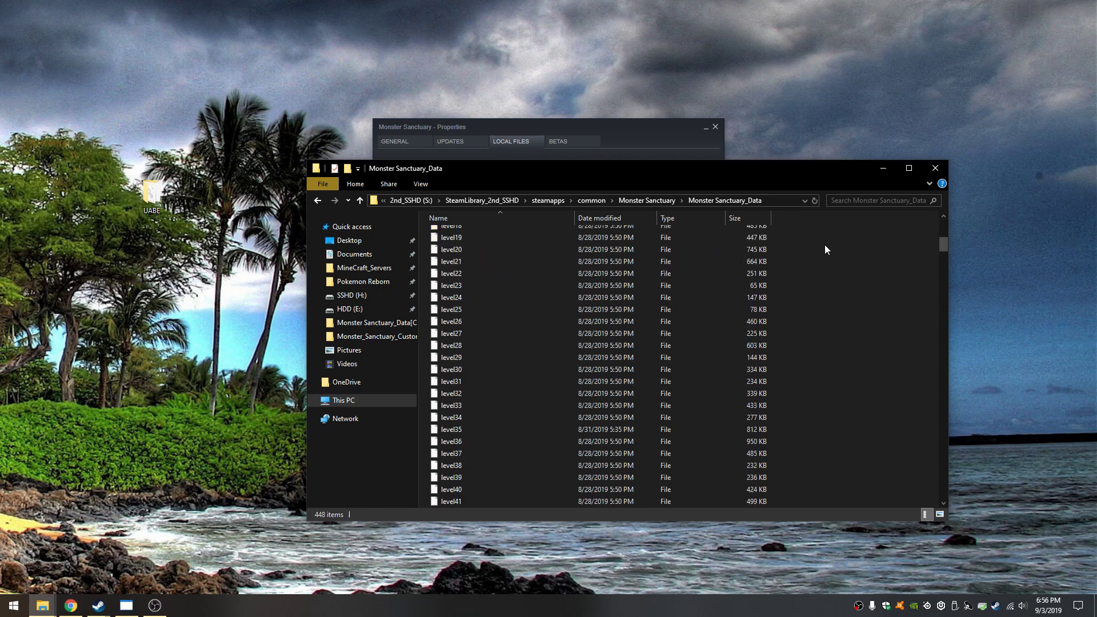
scroll(824, 255, "down", 20)
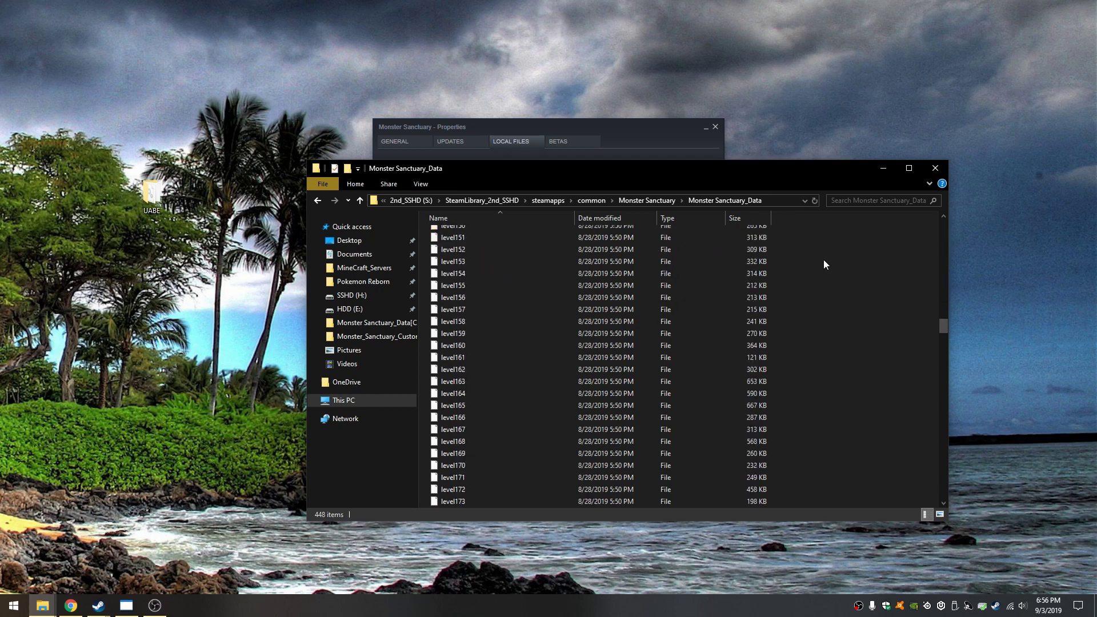
scroll(825, 263, "down", 7)
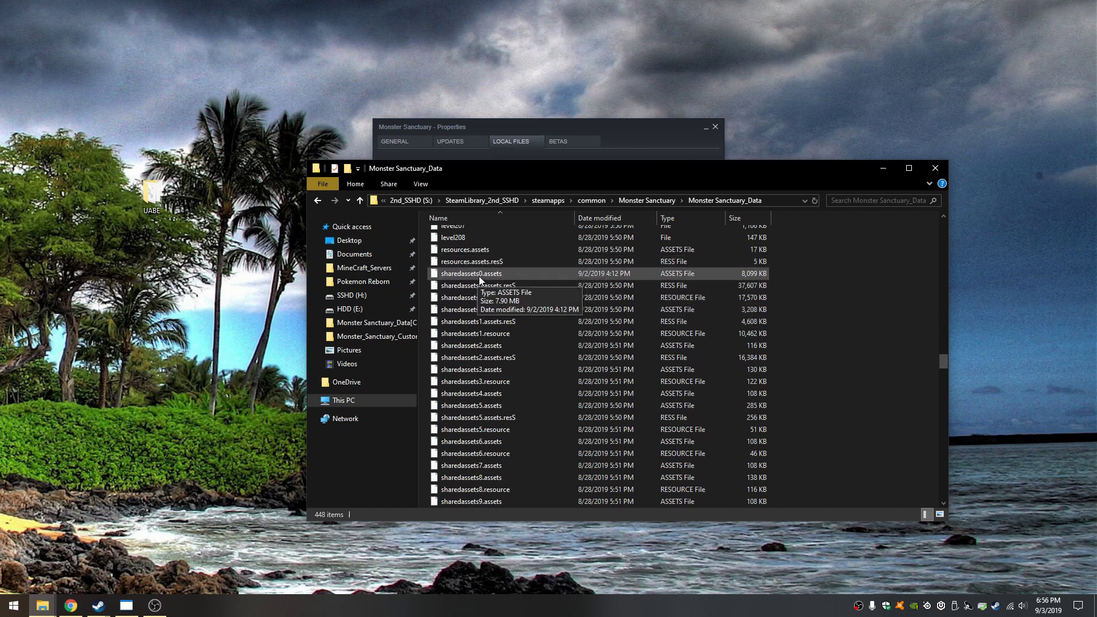
left_click(504, 272)
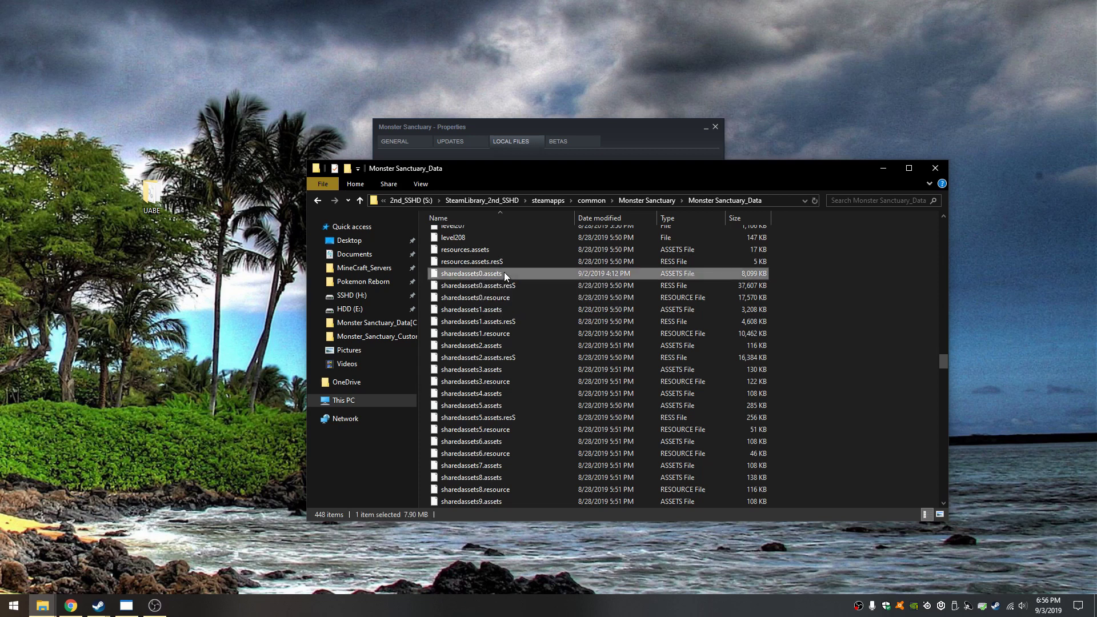
right_click(467, 273)
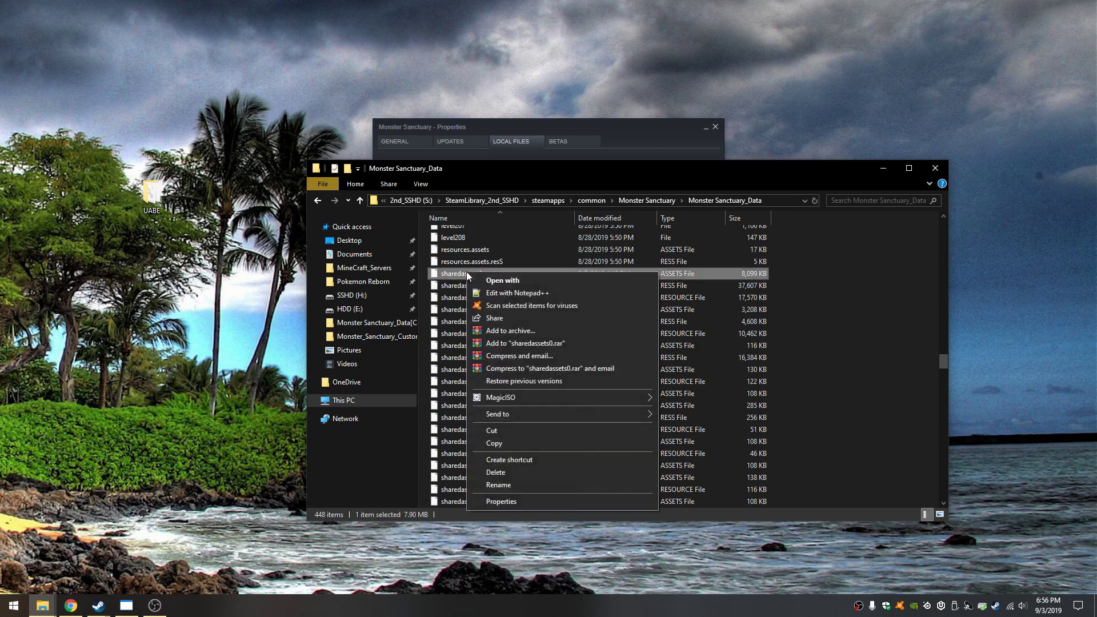
left_click(512, 443)
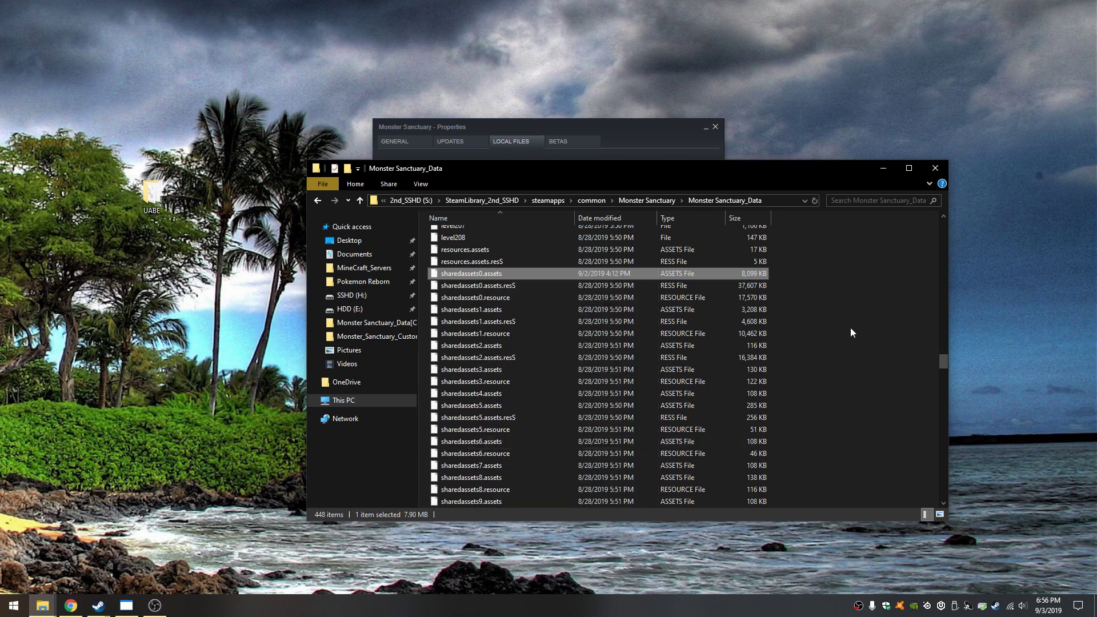
Clear the open windows, paste sharedassets0.assets onto the desktop, and move the UABE folder up near it
left_click(883, 170)
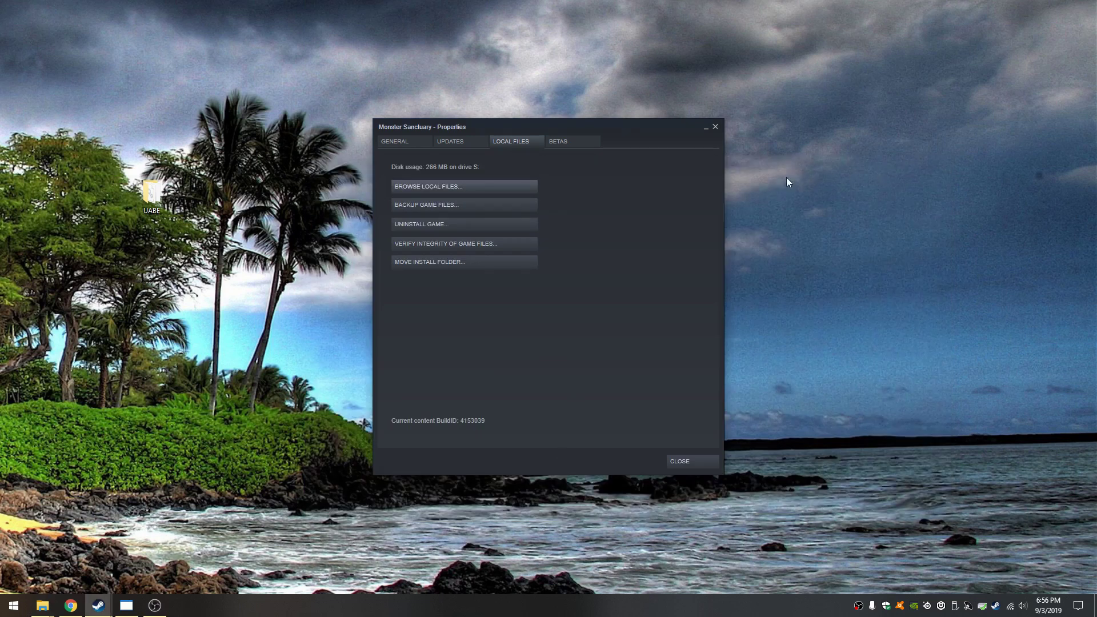
left_click(715, 127)
right_click(412, 215)
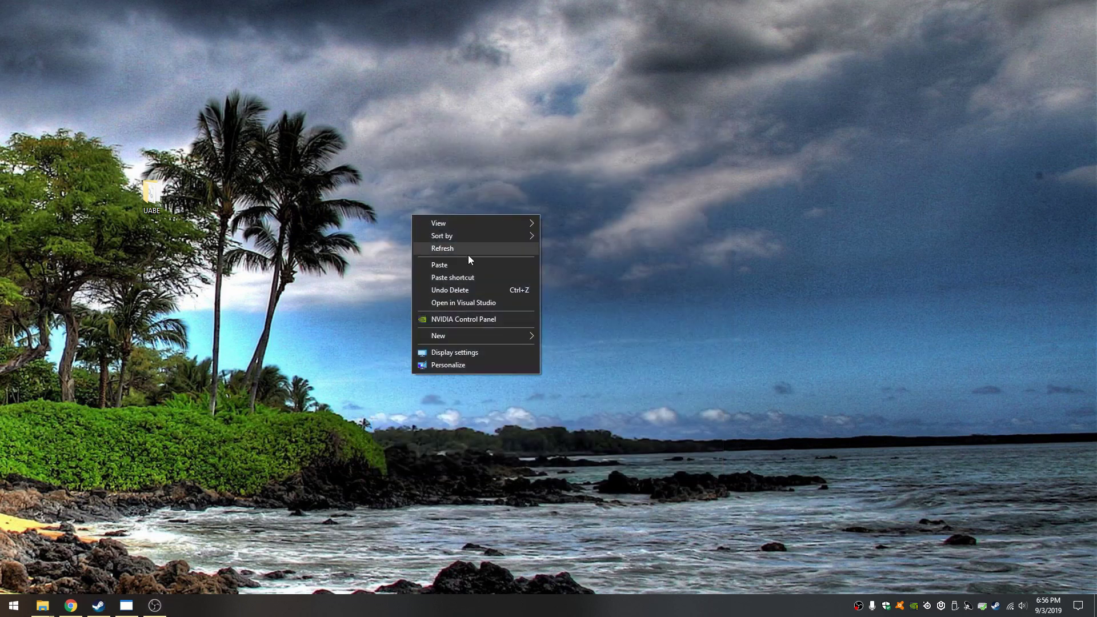
left_click(445, 263)
left_click(623, 162)
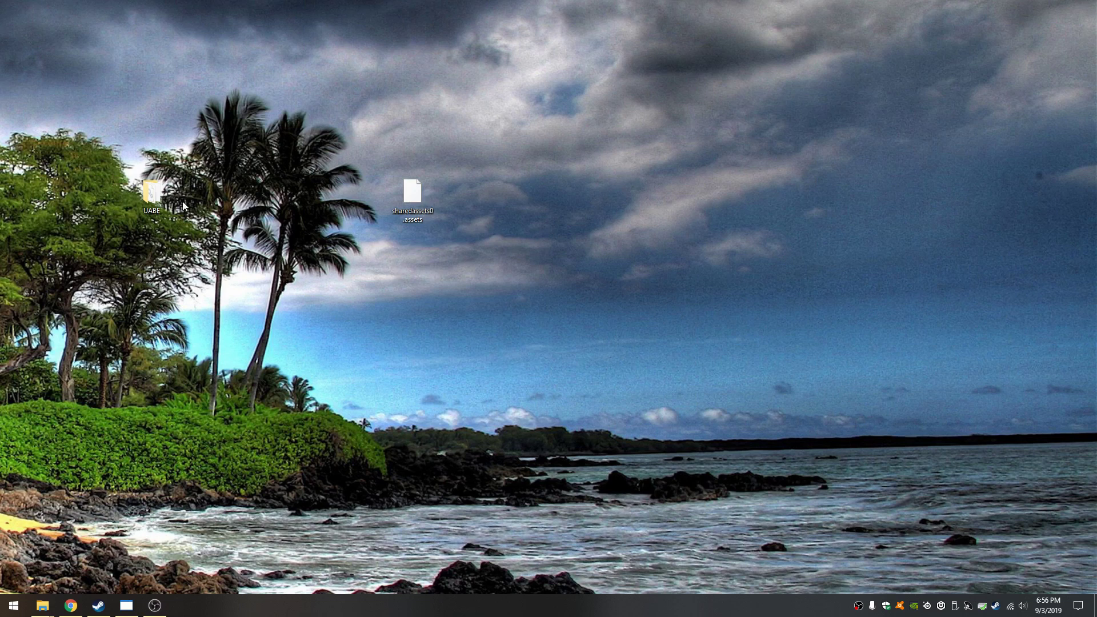
left_click_drag(150, 194, 369, 100)
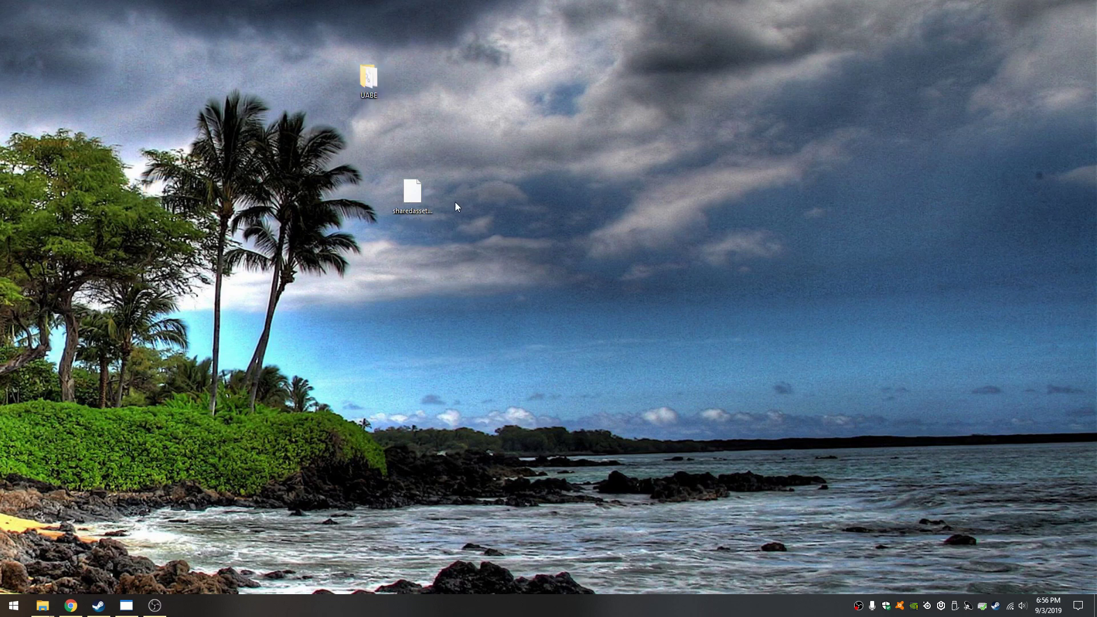
Switch to Unity Assets Bundle Extractor and open the sharedassets0.assets copy from the desktop
left_click(127, 606)
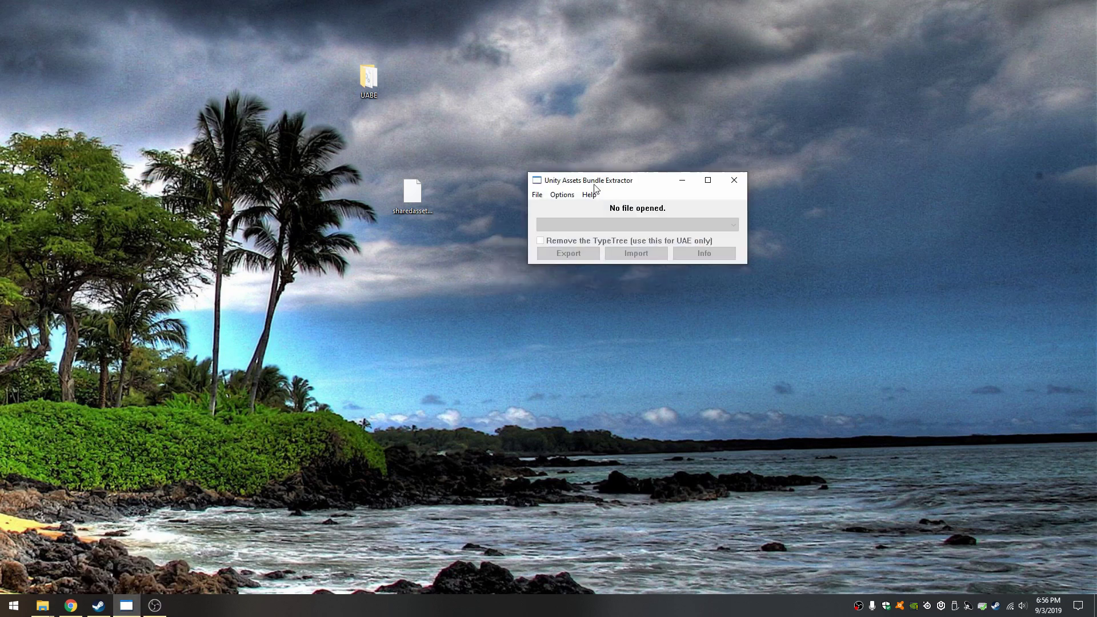
left_click_drag(594, 179, 583, 131)
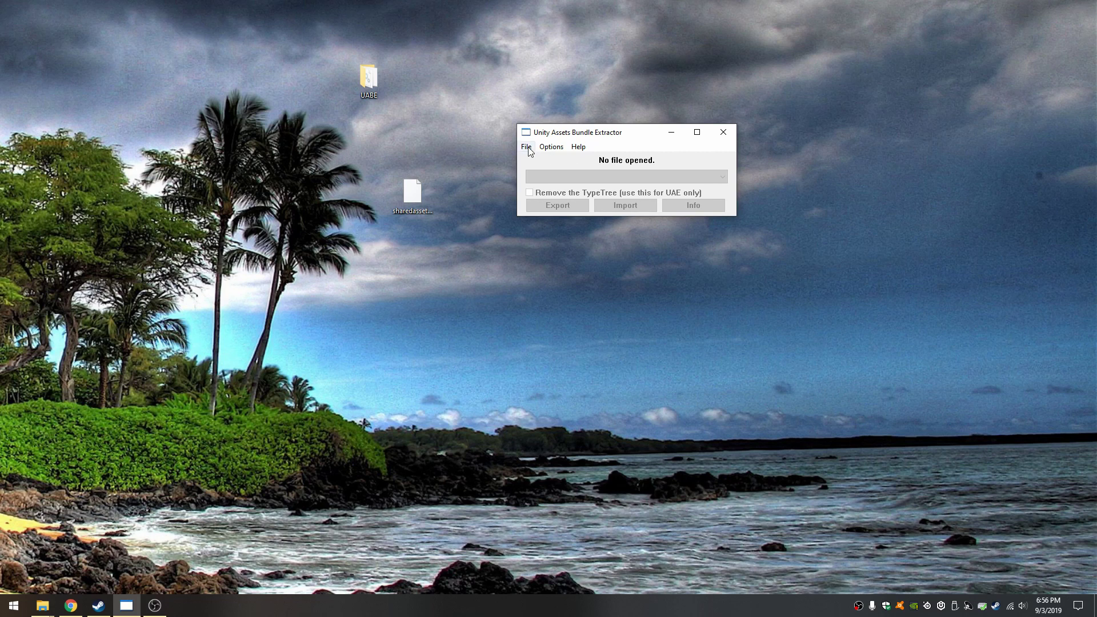
left_click(526, 150)
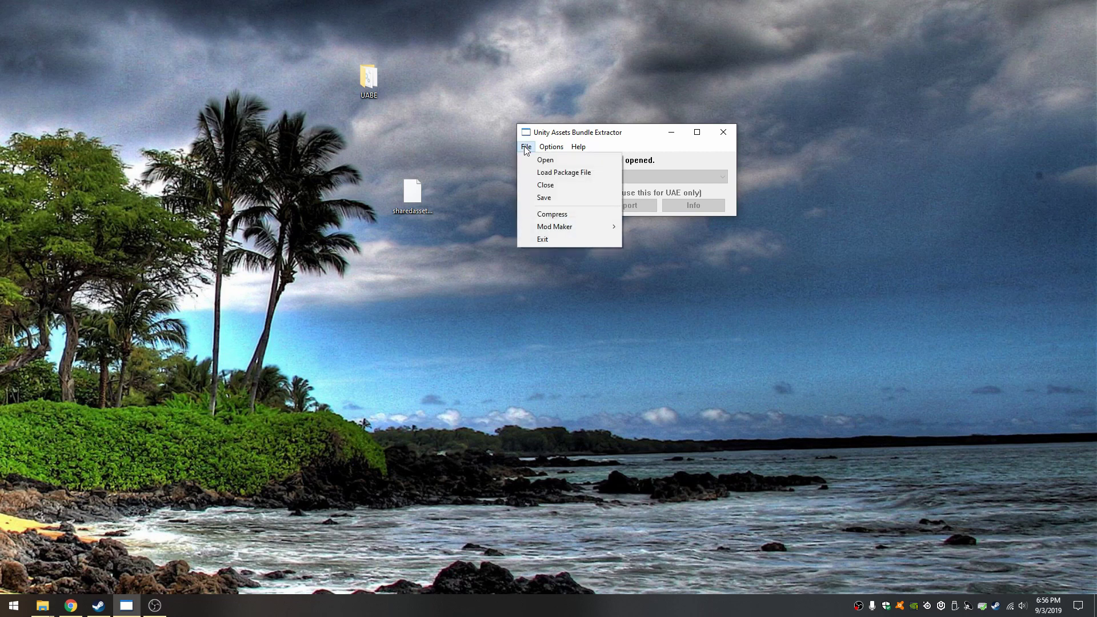
left_click(544, 161)
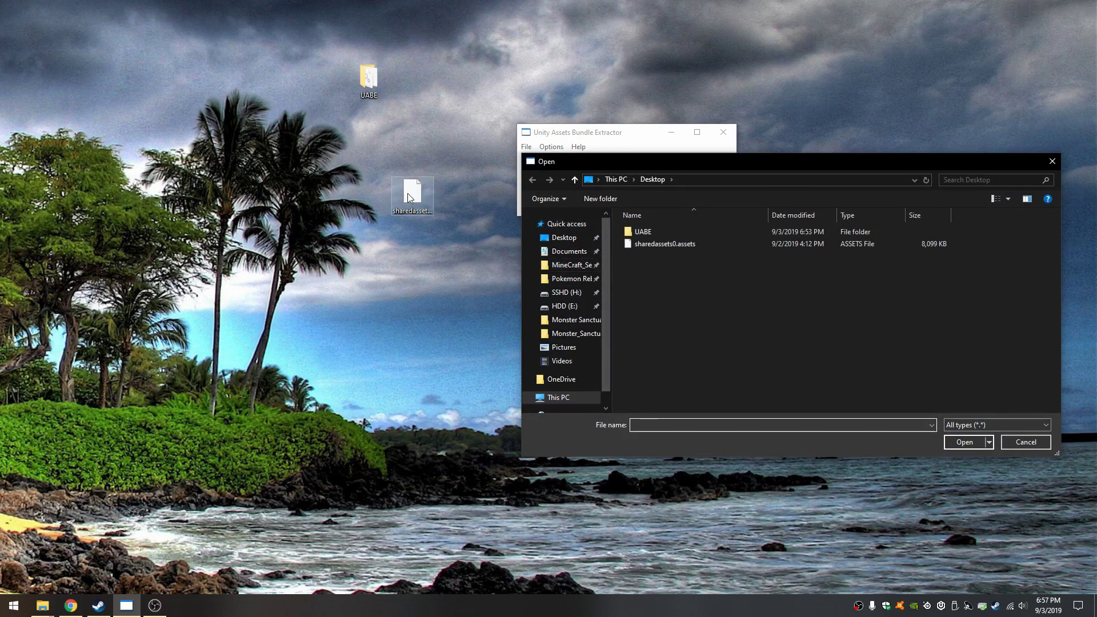
left_click(651, 242)
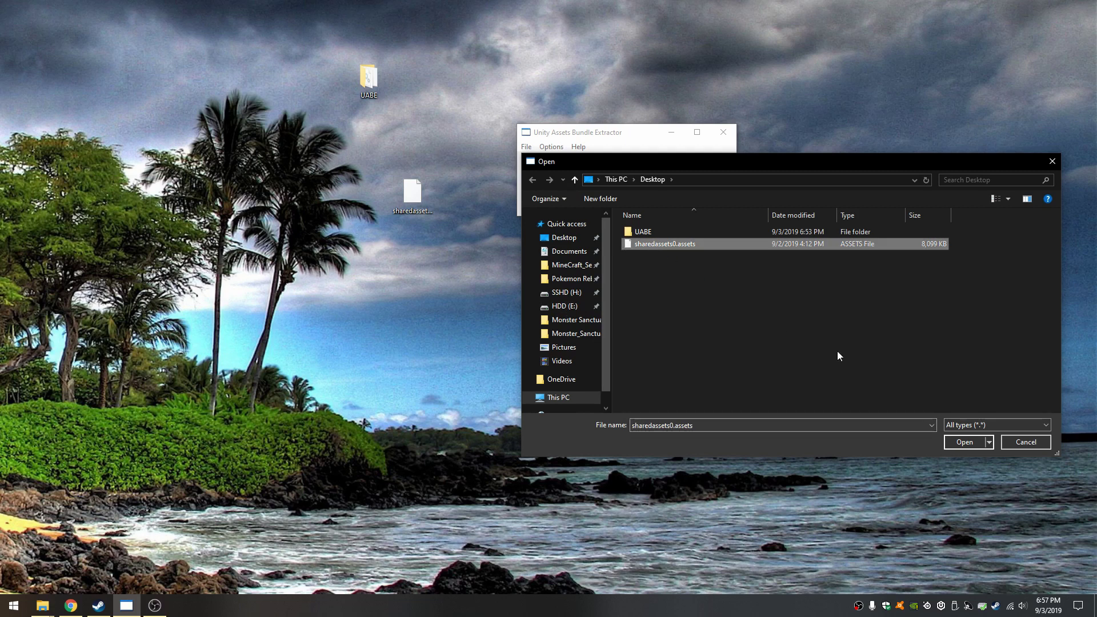
left_click(965, 443)
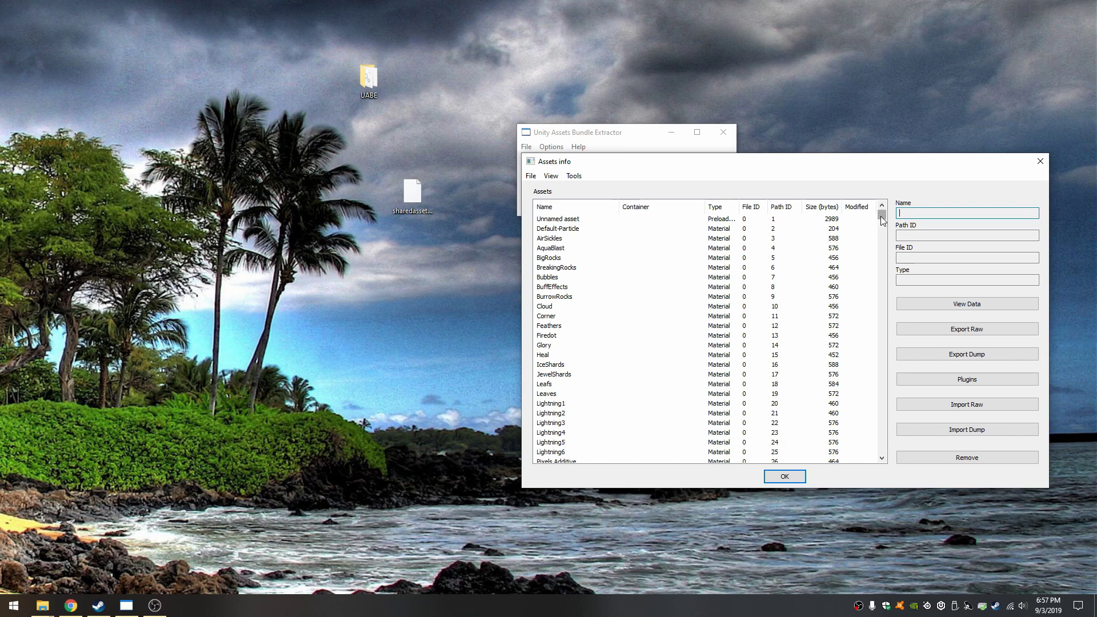
Widen the Type column in the Assets info list so full type names fit, and return to the first asset
left_click_drag(882, 216, 897, 310)
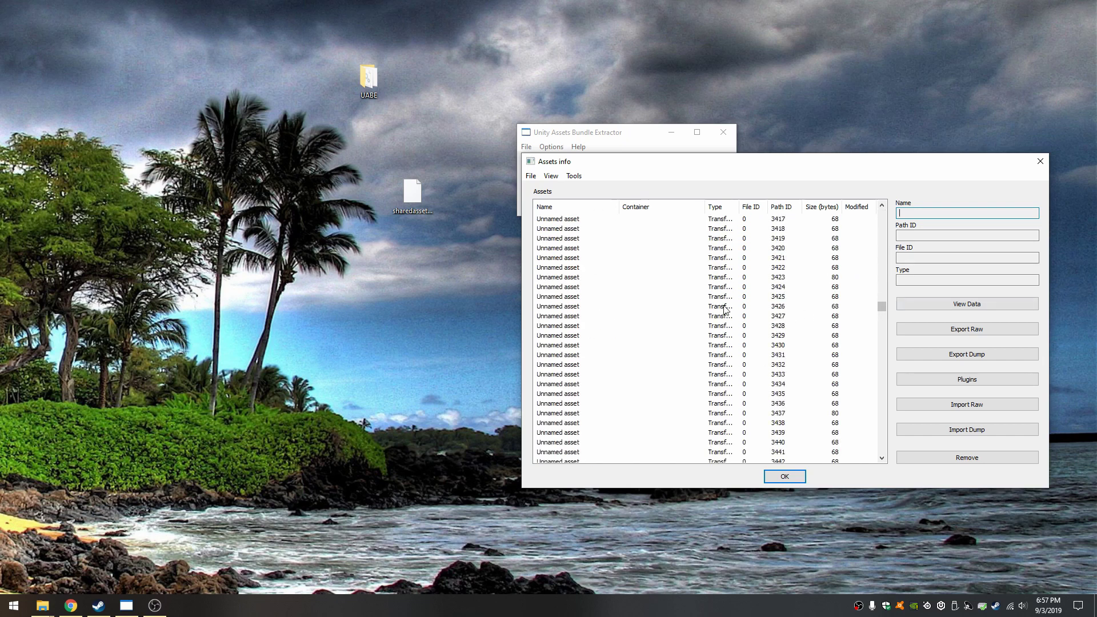
left_click_drag(736, 207, 790, 206)
left_click_drag(882, 305, 885, 215)
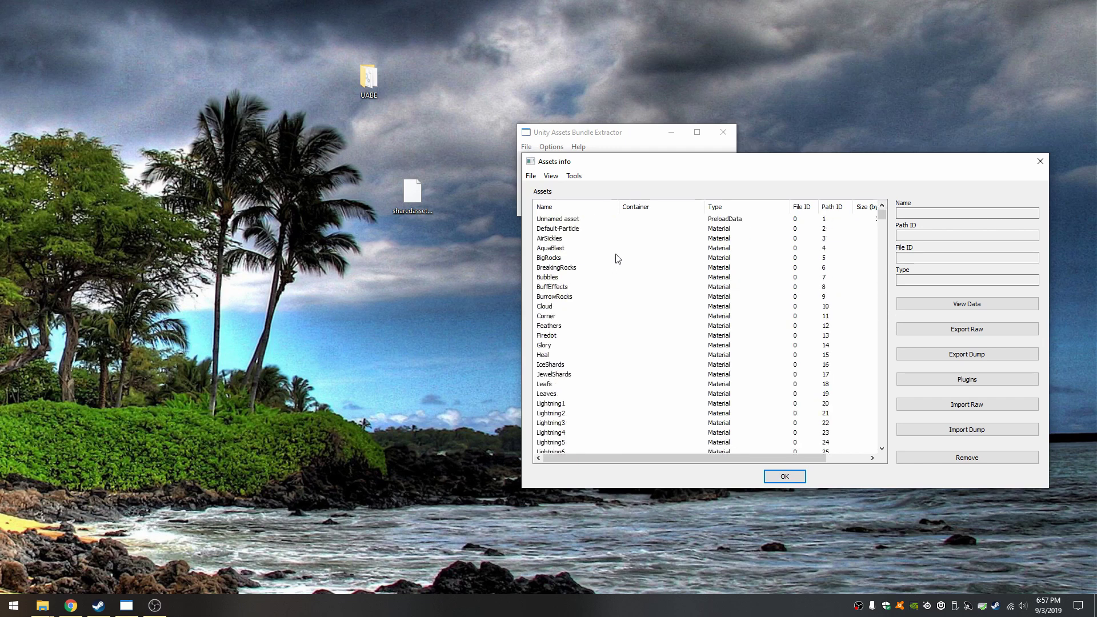
Try searching the assets by name for "atlas"
left_click(551, 177)
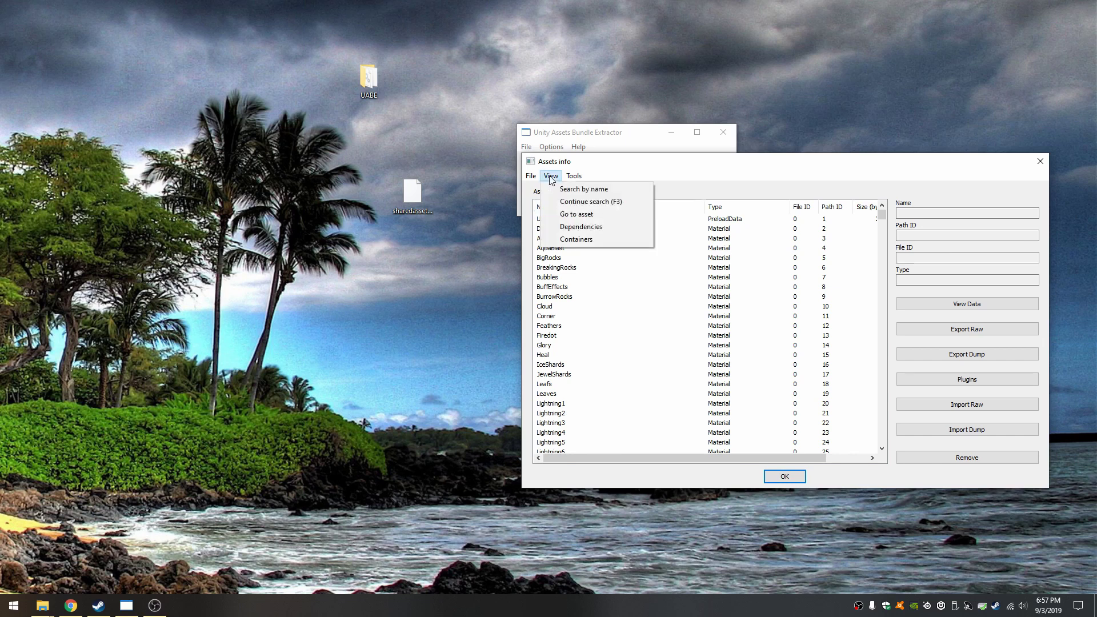
left_click(575, 193)
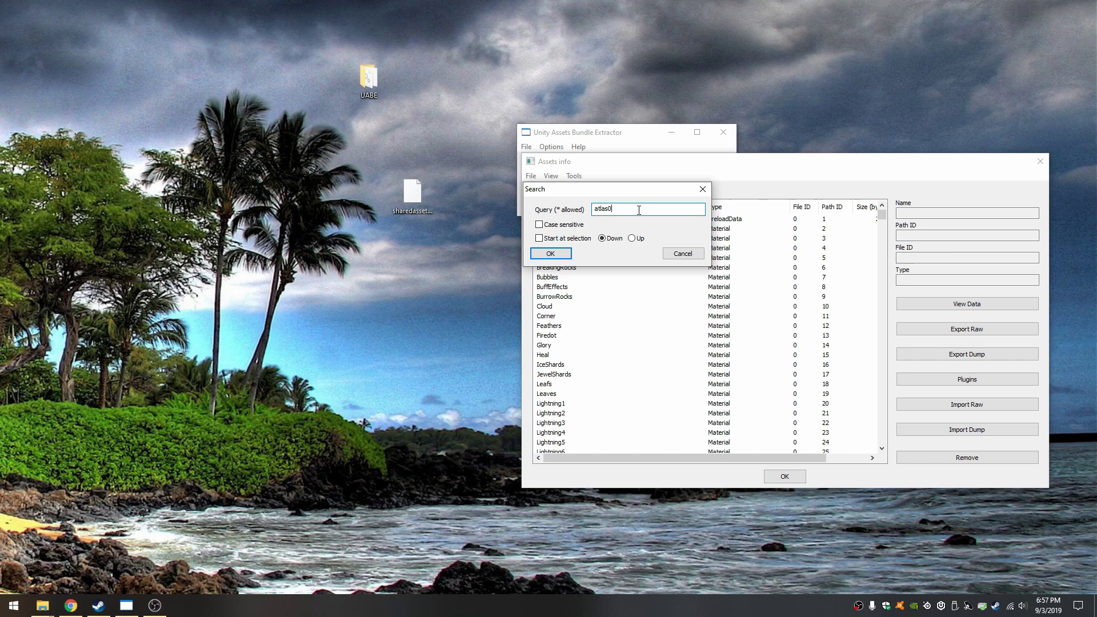
key("BackSpace")
left_click(559, 254)
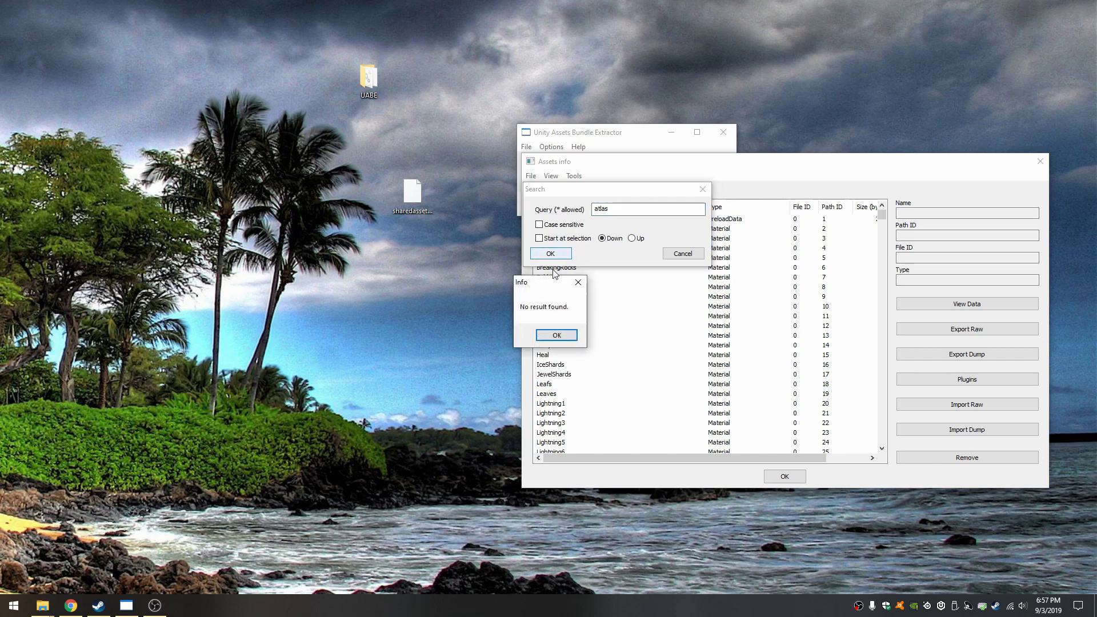
left_click(558, 336)
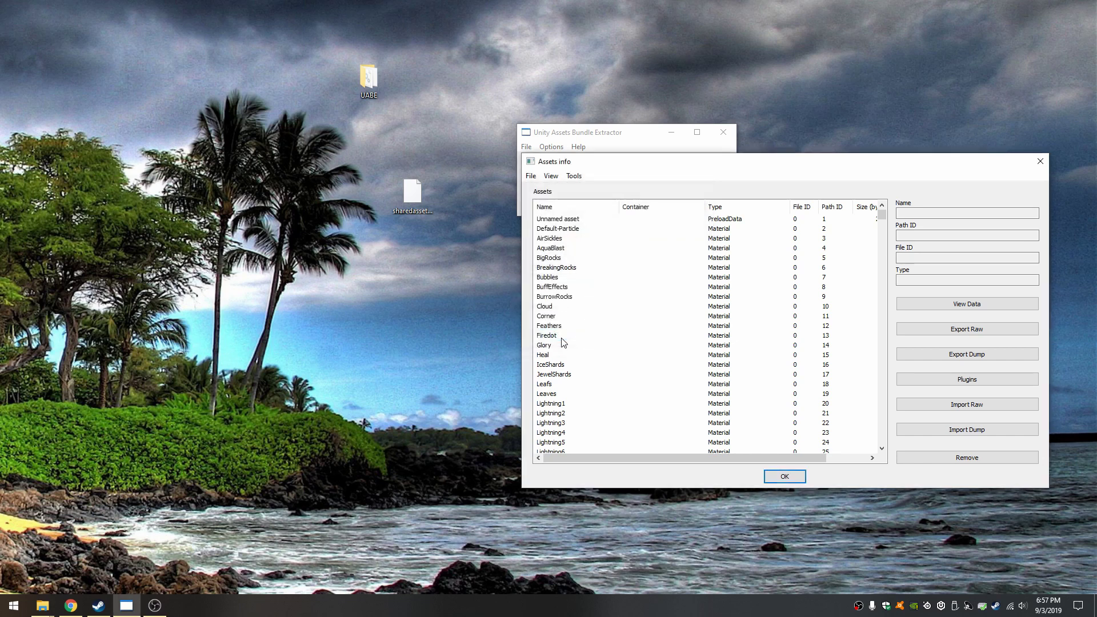
Search the assets by name for atlas0 and select the Texture2D match with Path ID 52
left_click(551, 176)
left_click(572, 187)
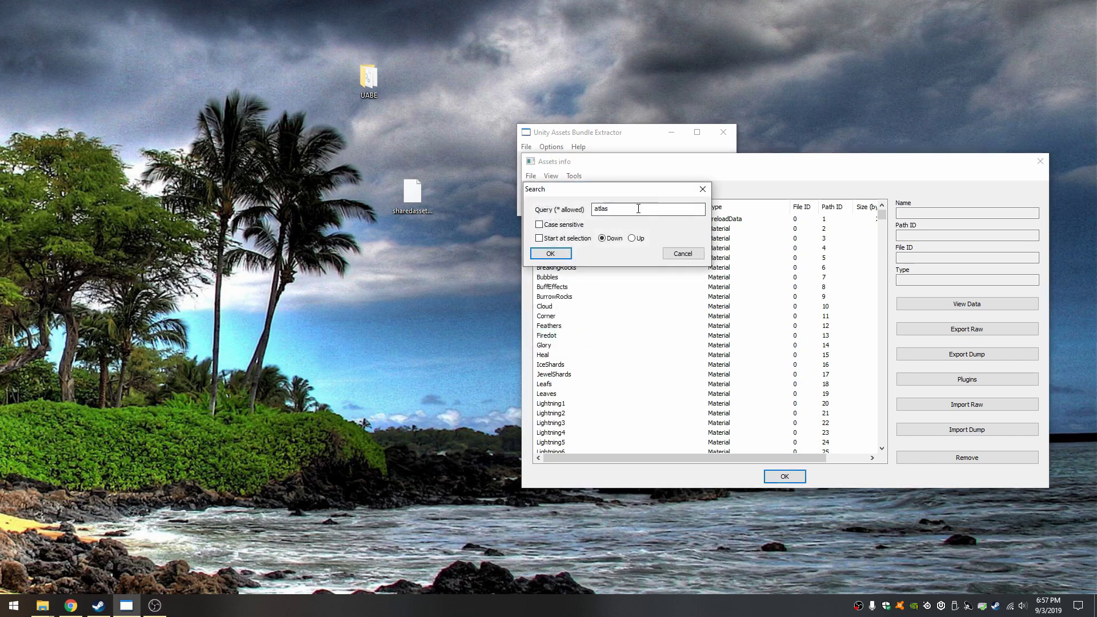
left_click(634, 209)
left_click(551, 253)
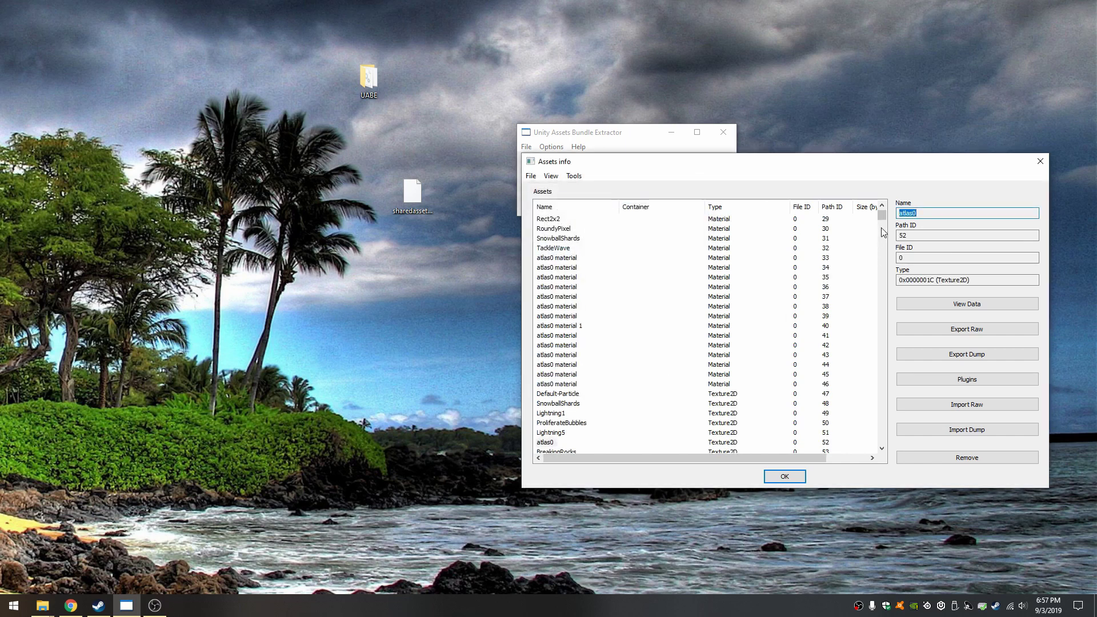
left_click(546, 442)
scroll(650, 320, "down", 2)
scroll(649, 320, "down", 5)
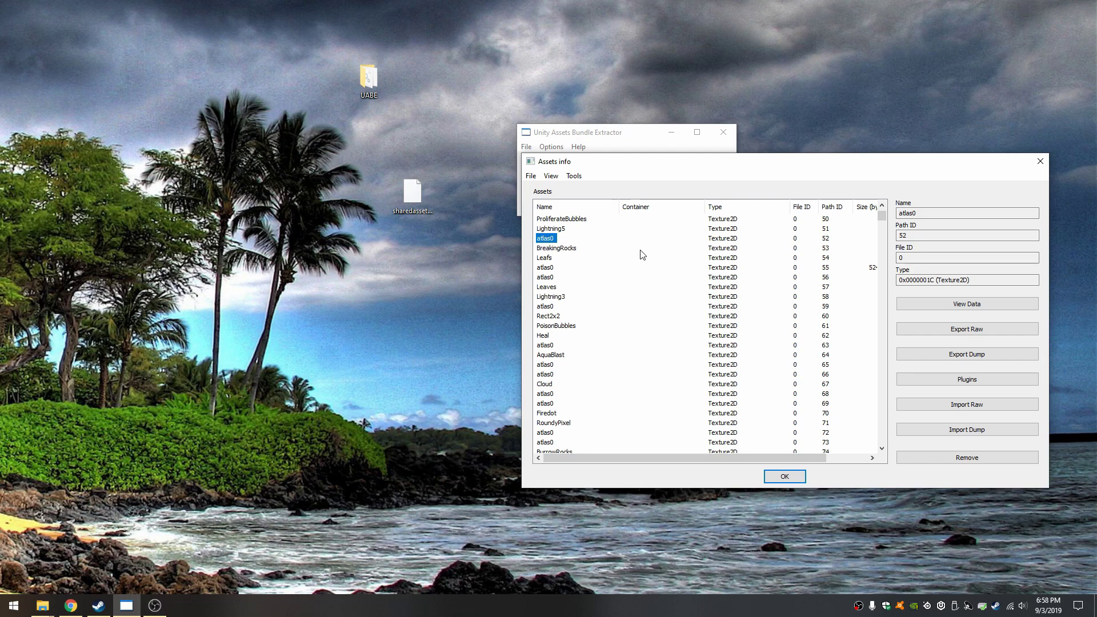
Select the atlas0 Texture2D asset with Path ID 55 and highlight its Path ID in the asset details
key("Down")
key("Down")
key("Down")
left_click(825, 269)
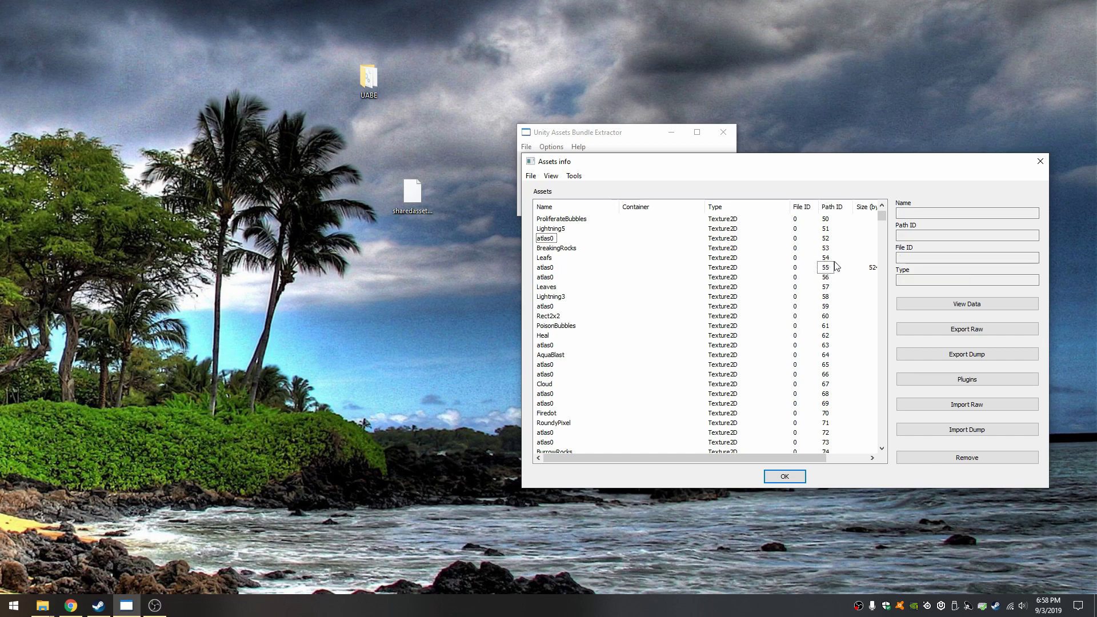
left_click(549, 268)
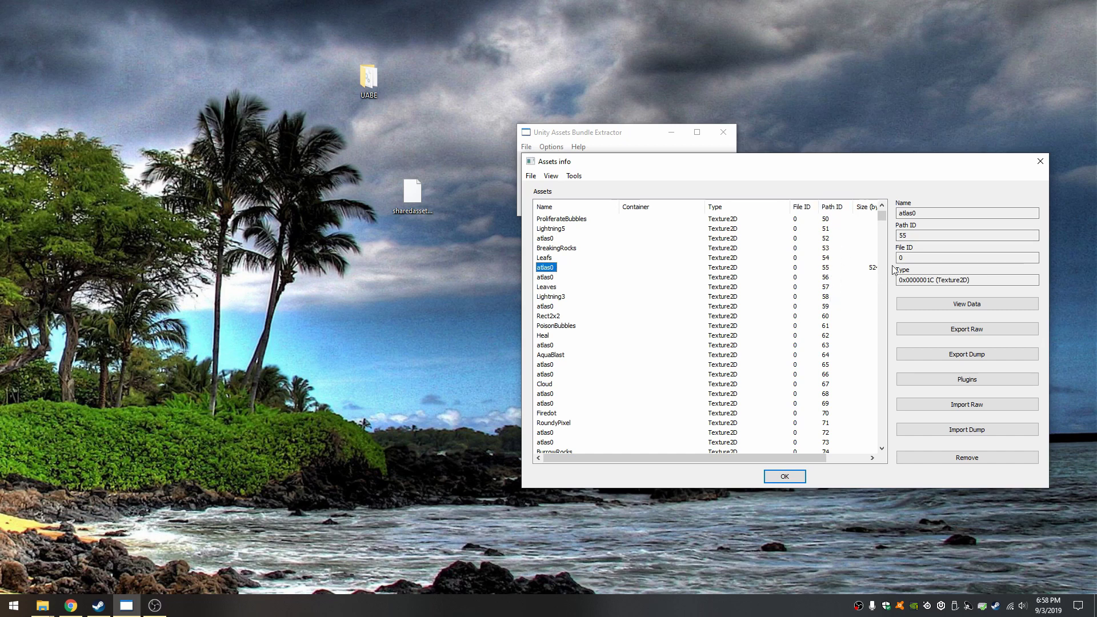
left_click(913, 234)
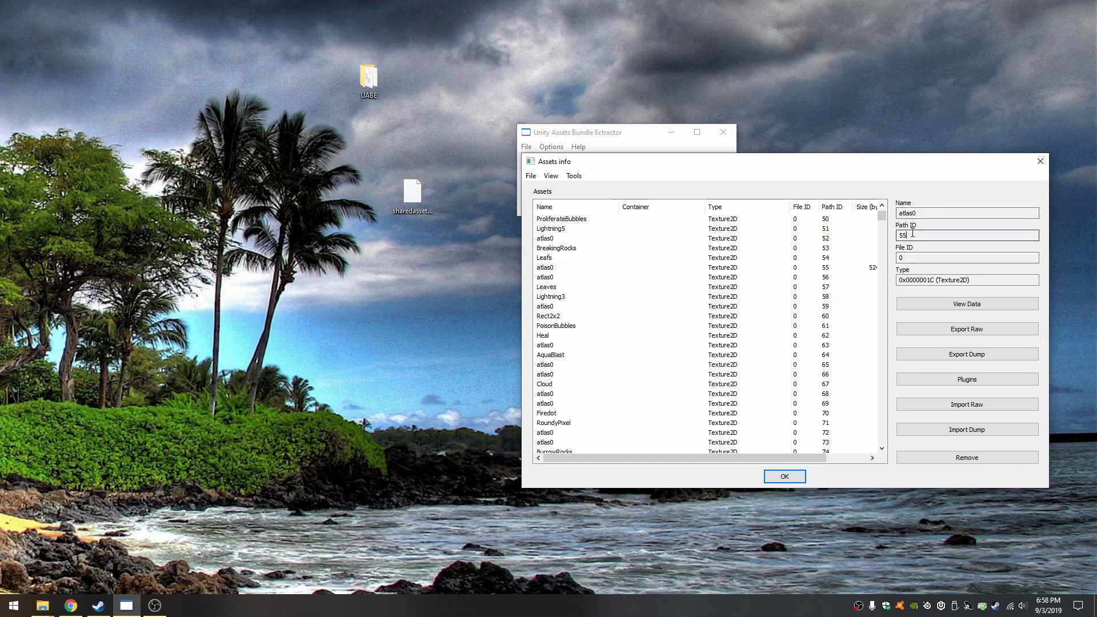
double_click(913, 234)
Export the selected atlas0 texture to the desktop as a PNG file named char_tutorial
left_click(986, 380)
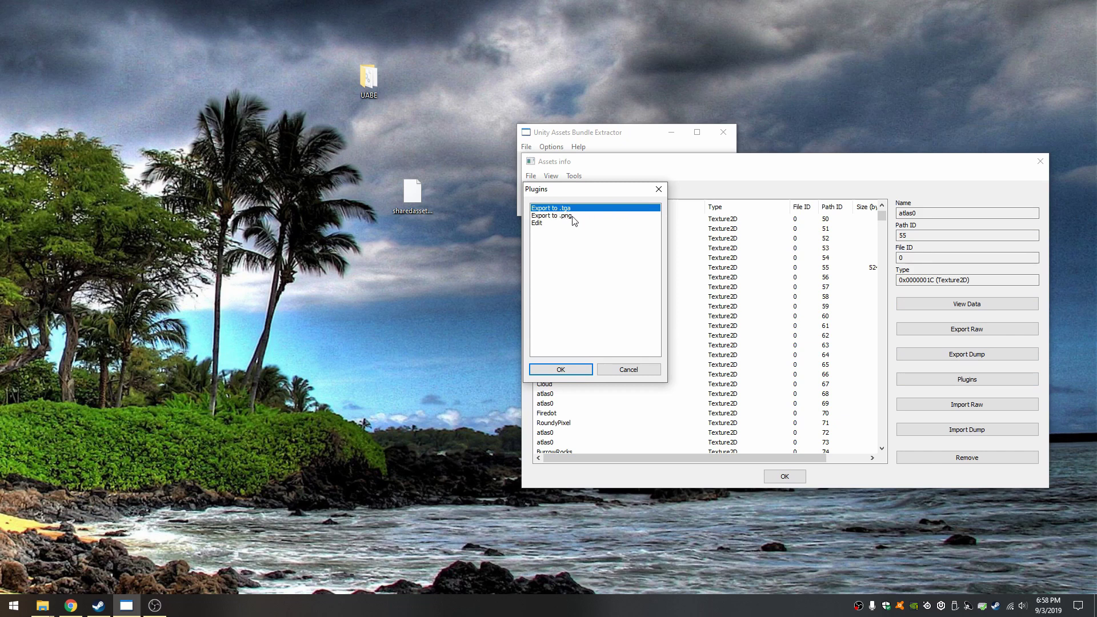
left_click(579, 218)
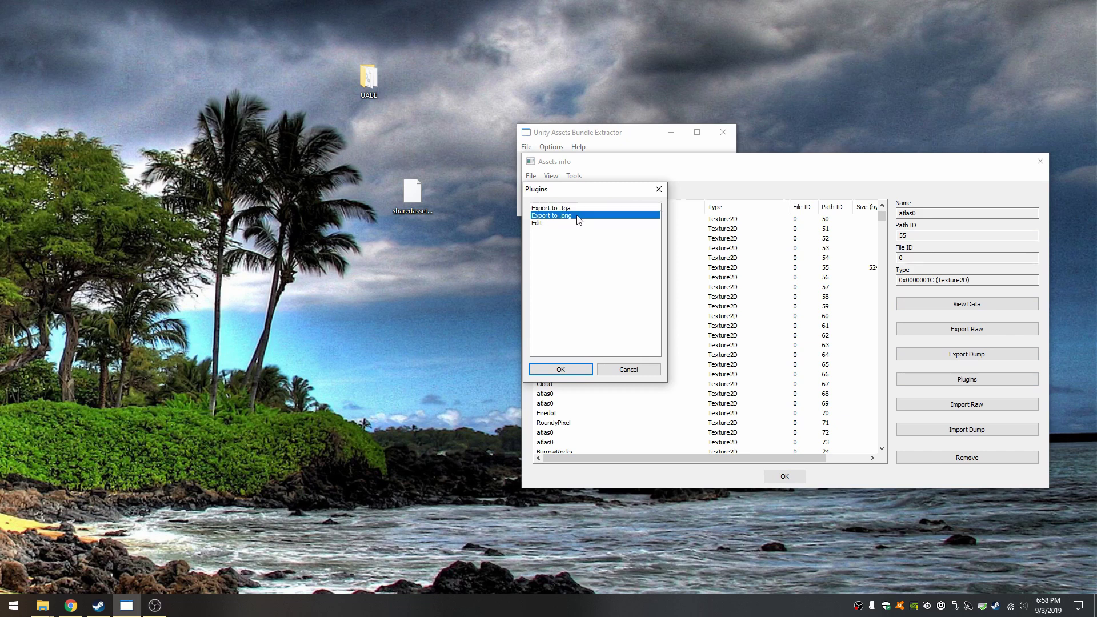
left_click(574, 369)
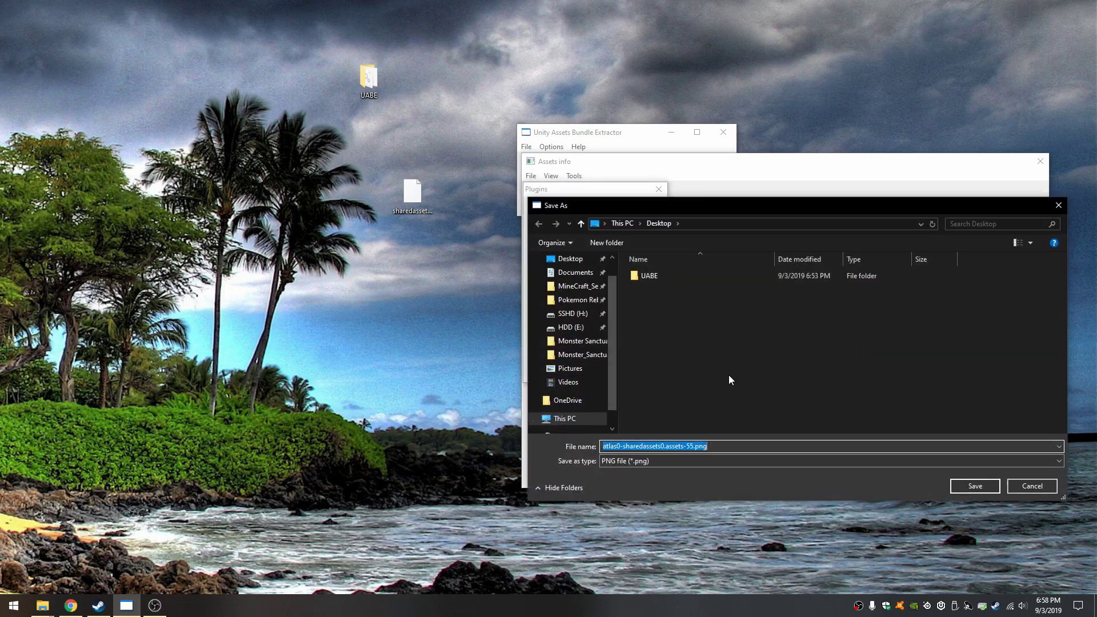
left_click_drag(790, 215, 744, 196)
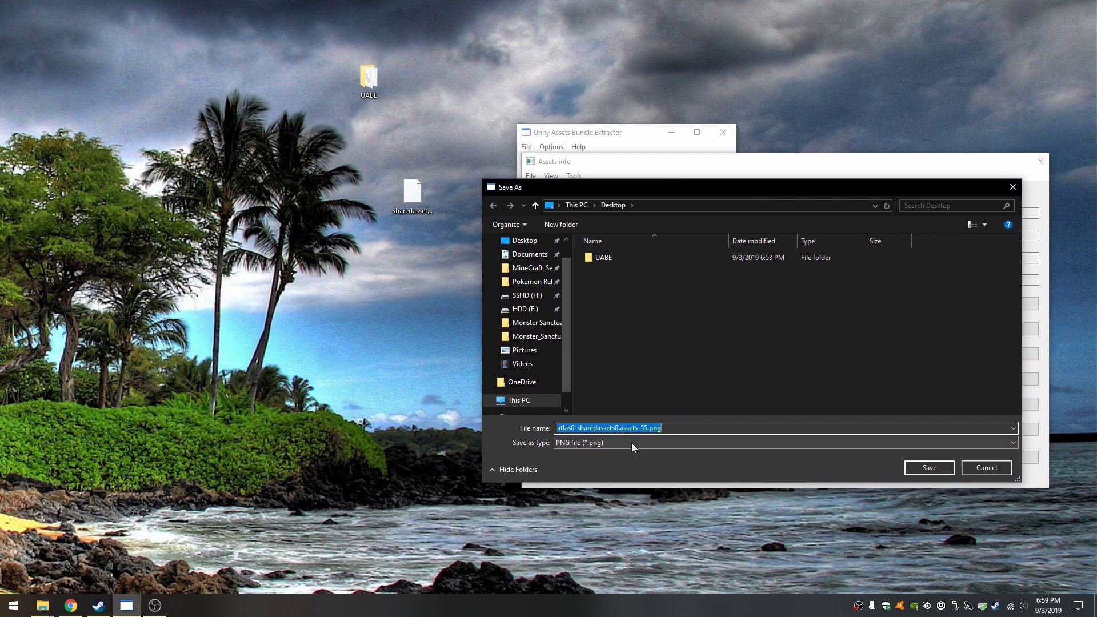
type("chara")
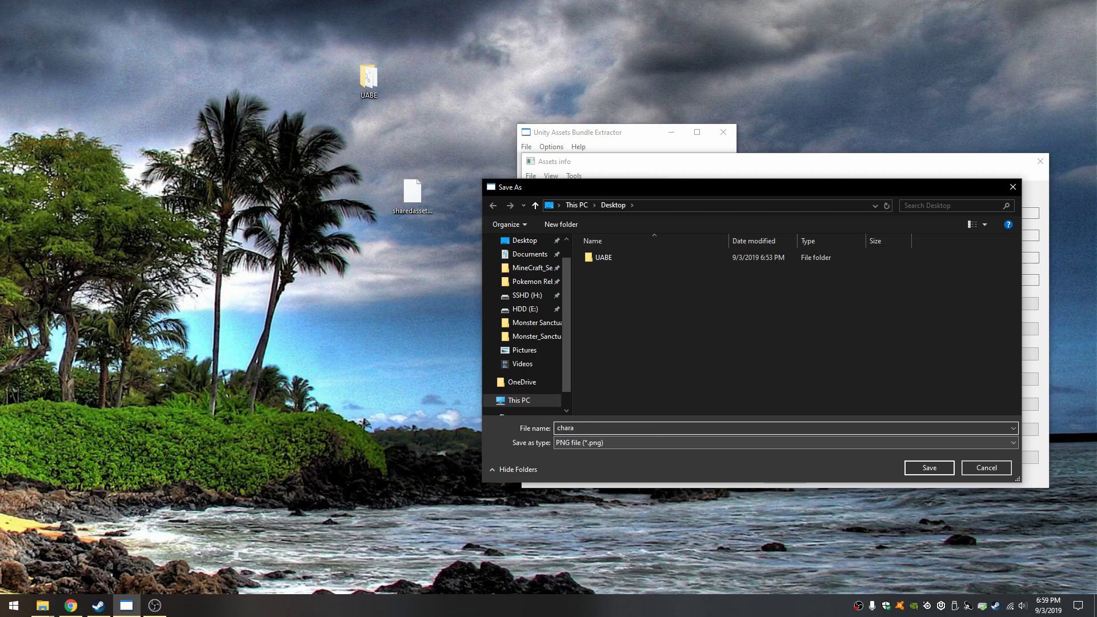
key("BackSpace")
key("BackSpace")
type("_tutorial")
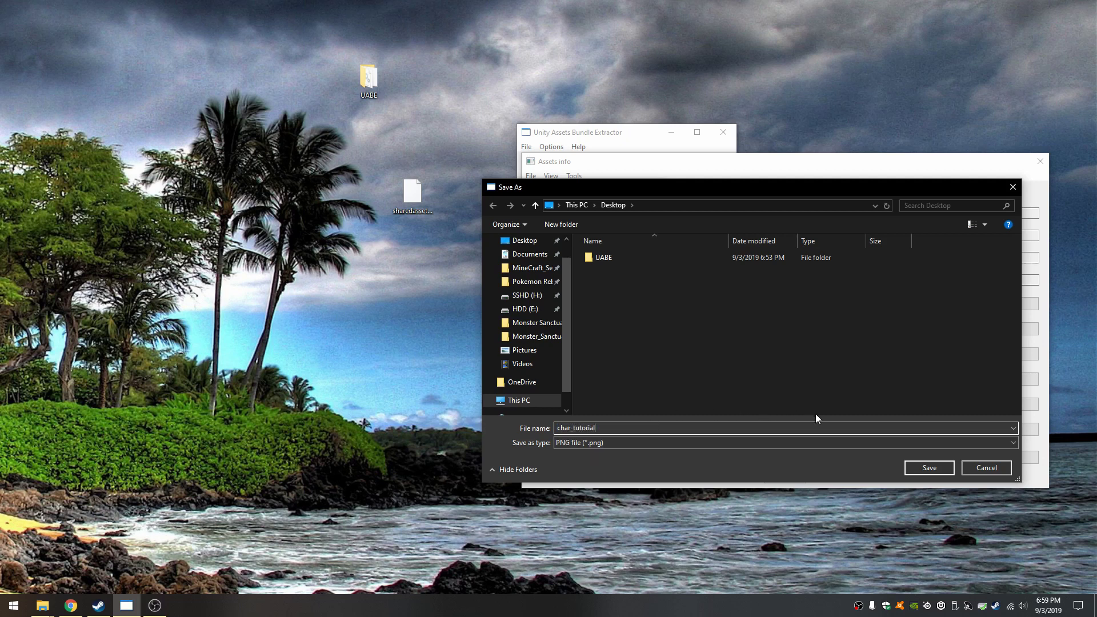
left_click(924, 466)
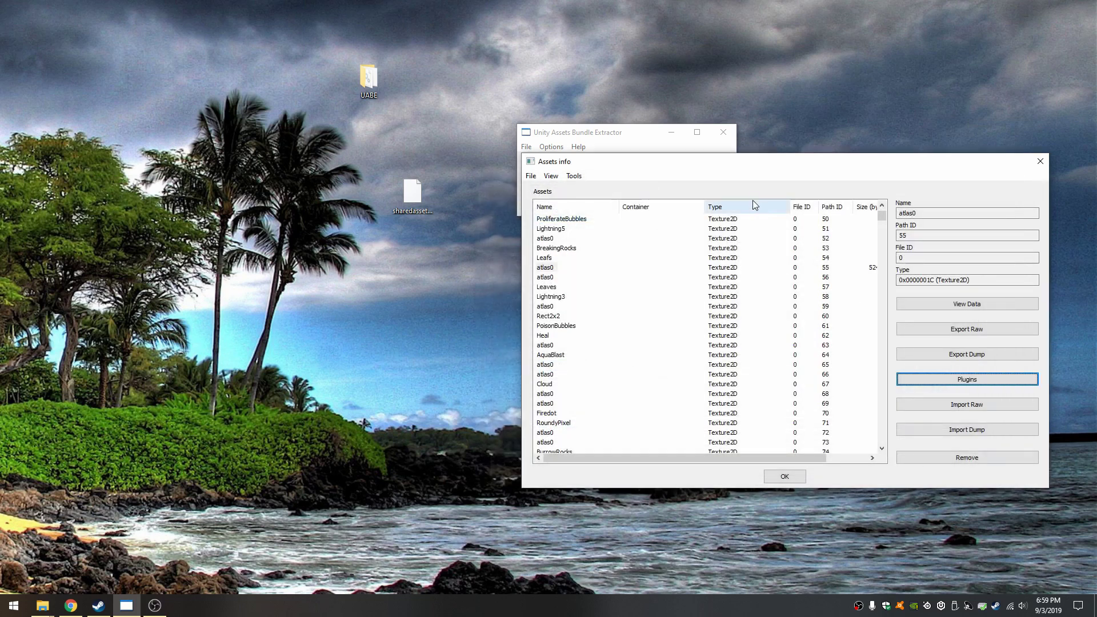
Move the exported char_tutorial image below the sharedassets0.assets copy on the desktop and open it in Photos
left_click_drag(24, 27, 420, 313)
left_click(457, 296)
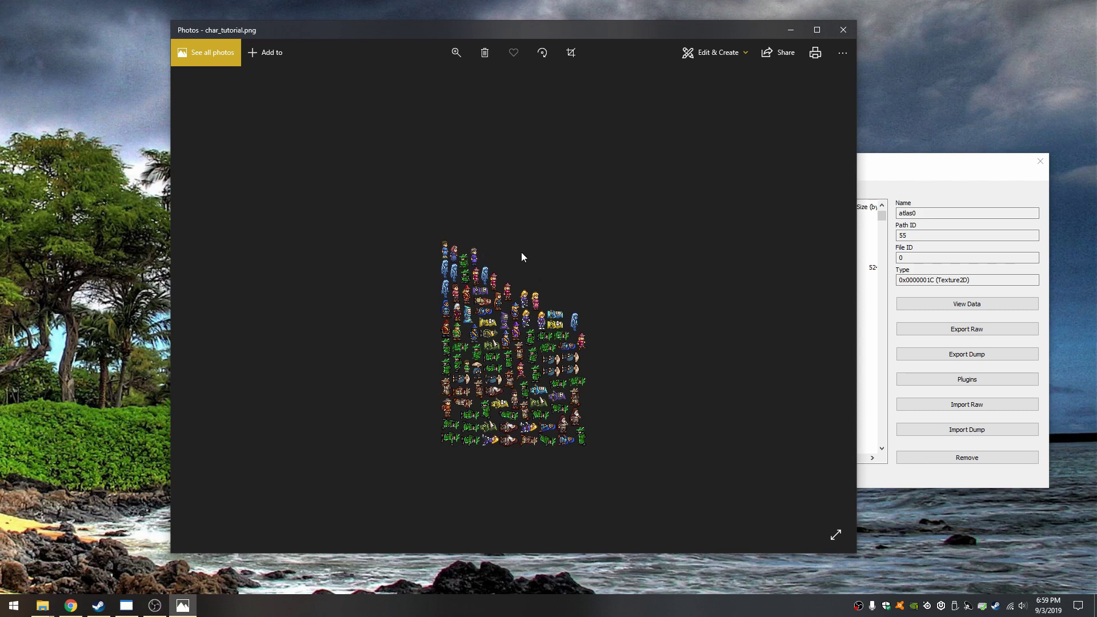
Examine the character sprites throughout char_tutorial.png at a closer zoom, and close the image viewer
left_click(456, 52)
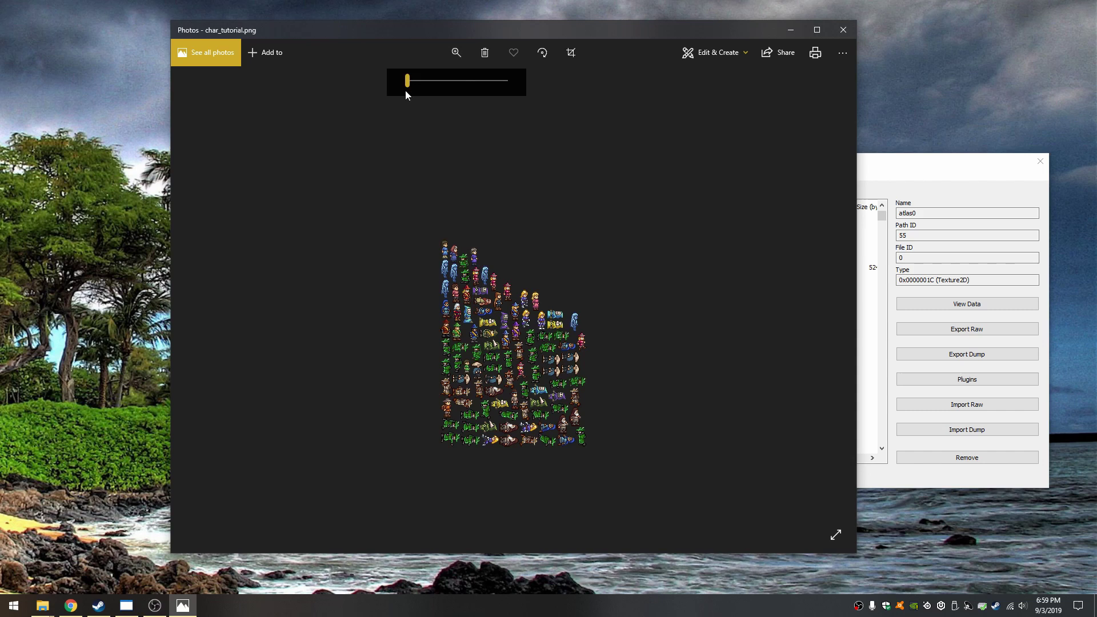
left_click_drag(407, 81, 489, 80)
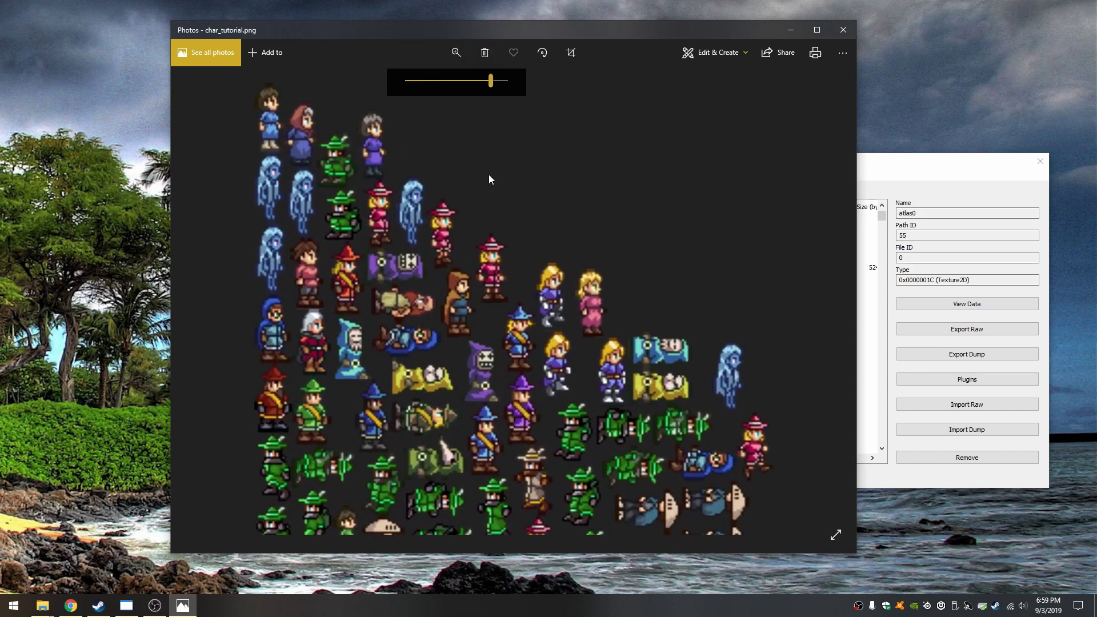
left_click_drag(471, 347, 516, 311)
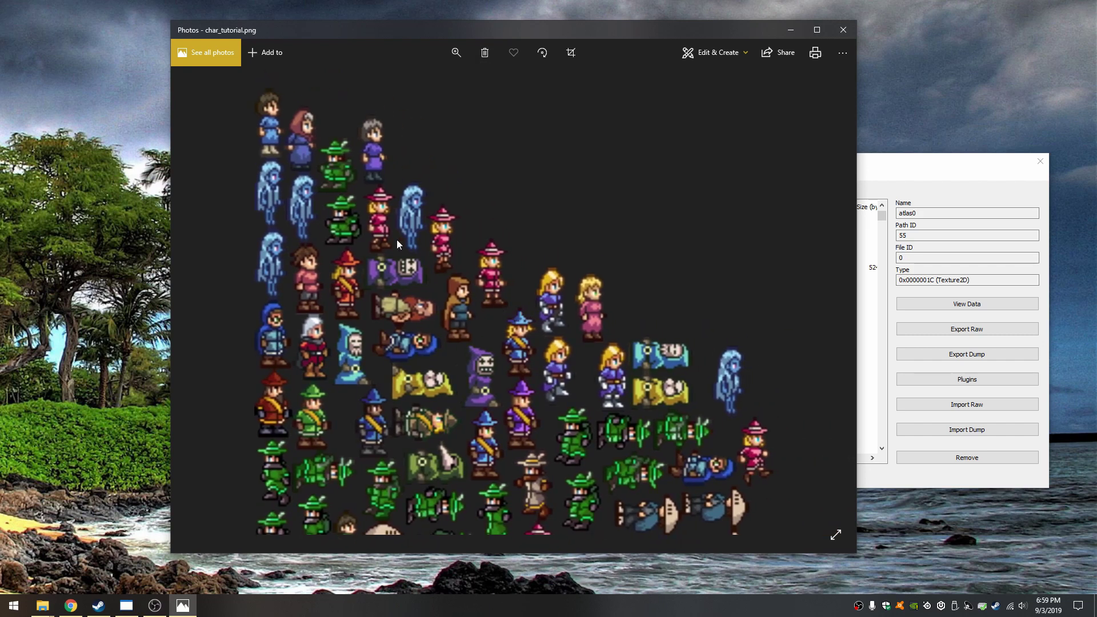
scroll(396, 293, "down", 3)
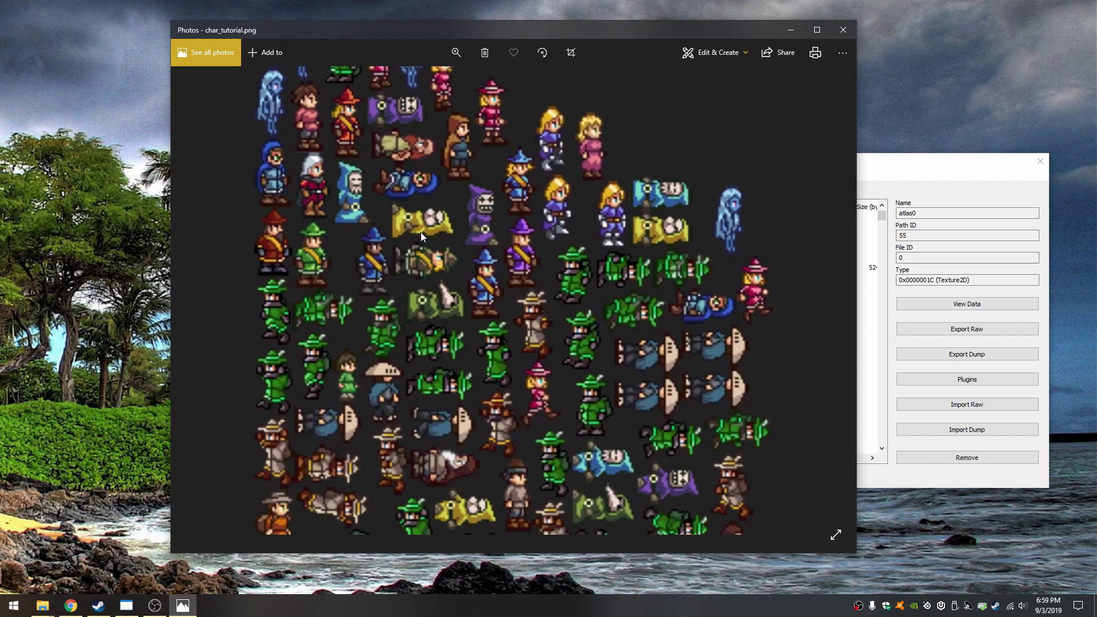
scroll(421, 232, "up", 3)
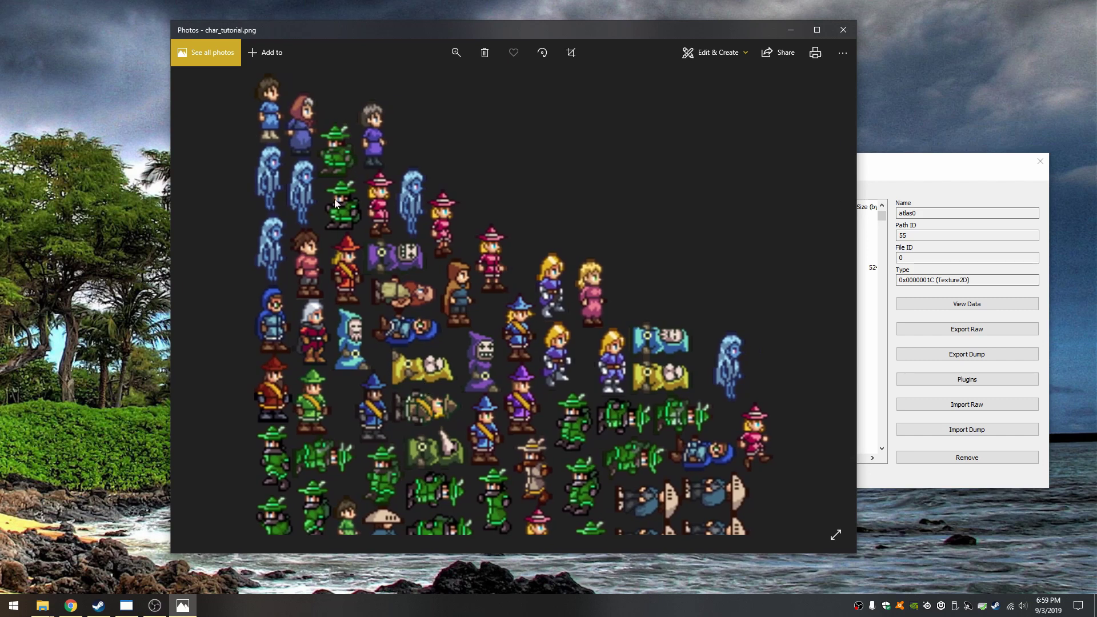
scroll(334, 163, "down", 4)
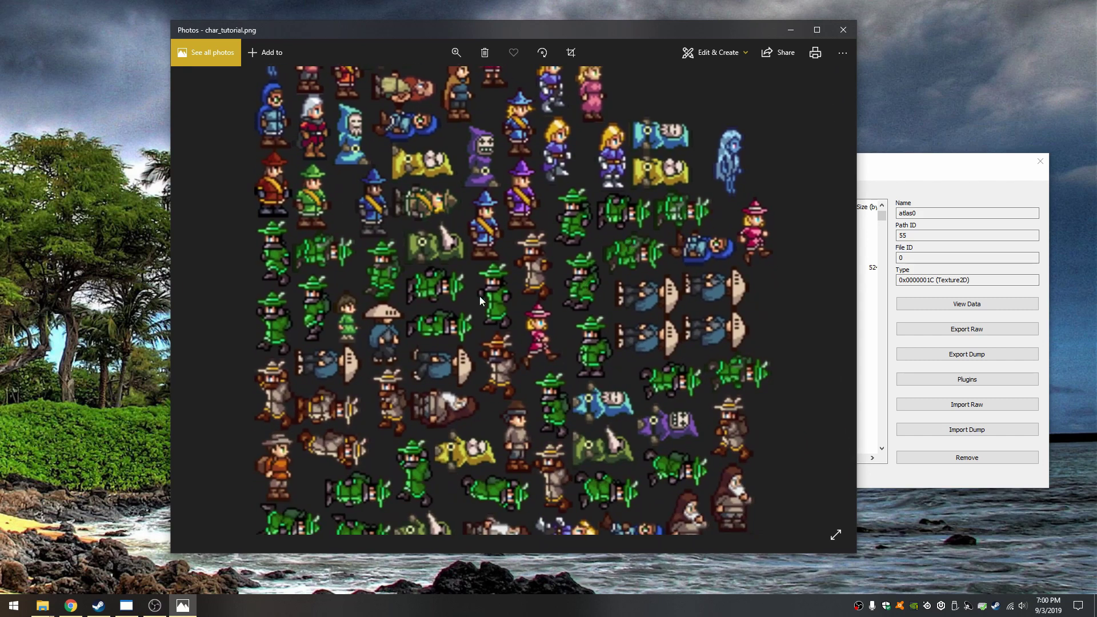
scroll(478, 441, "down", 2)
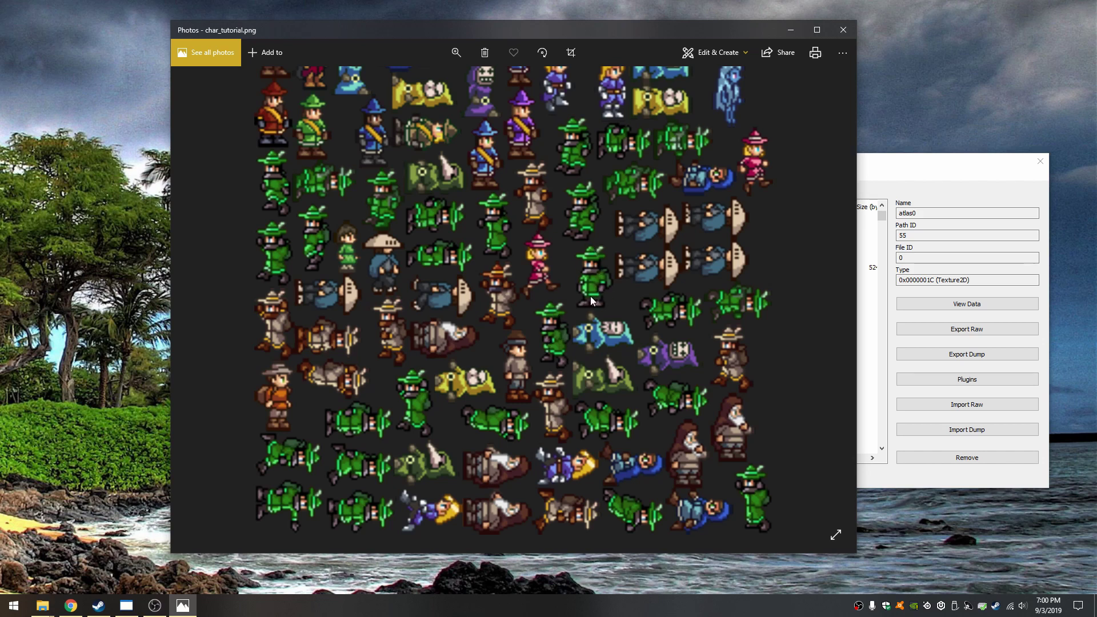
scroll(572, 258, "up", 3)
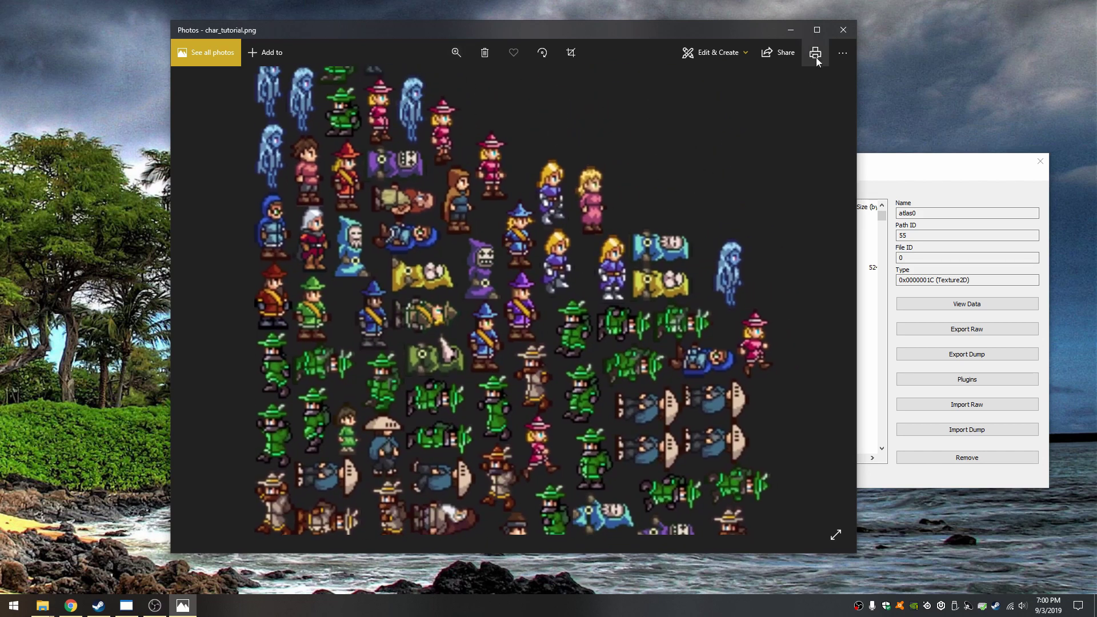
left_click(843, 30)
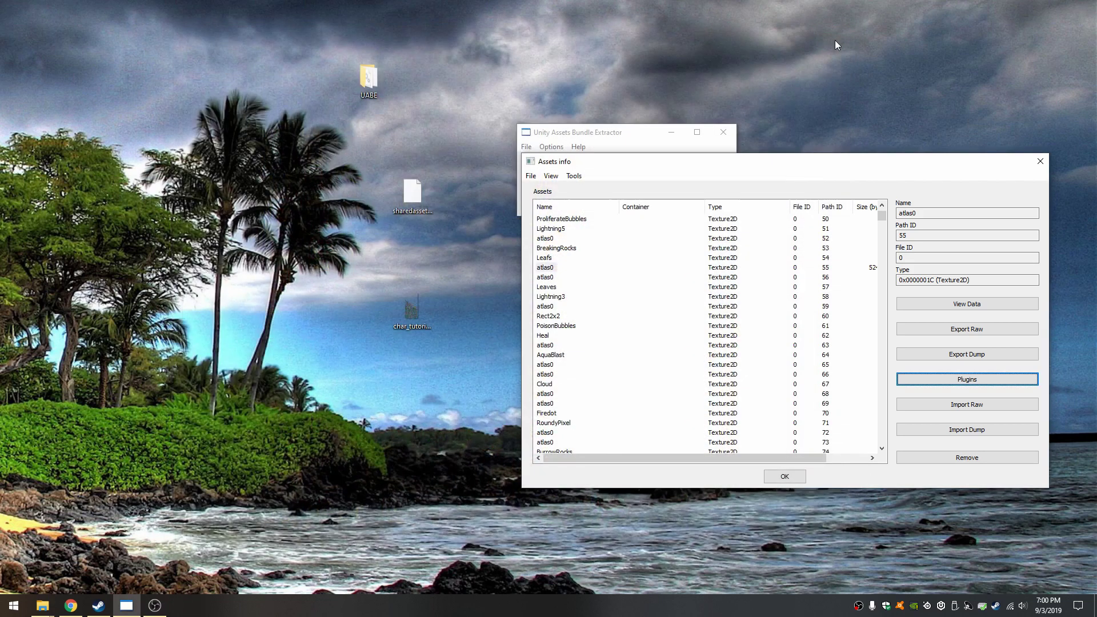
Open char_tutorial.png from the desktop in paint.net
right_click(413, 307)
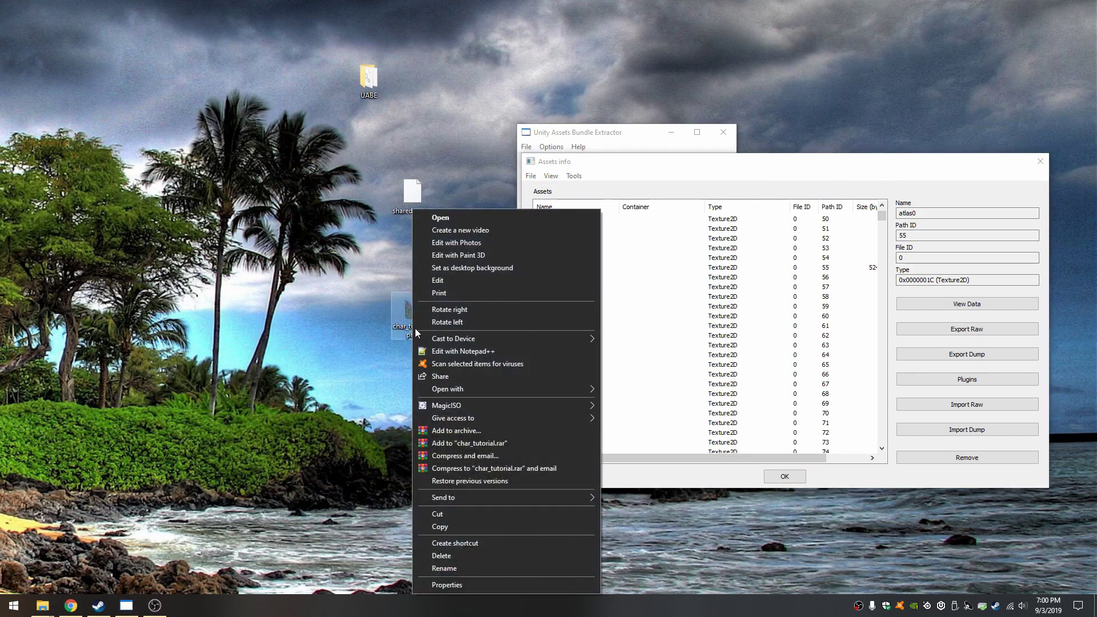
mouse_move(568, 388)
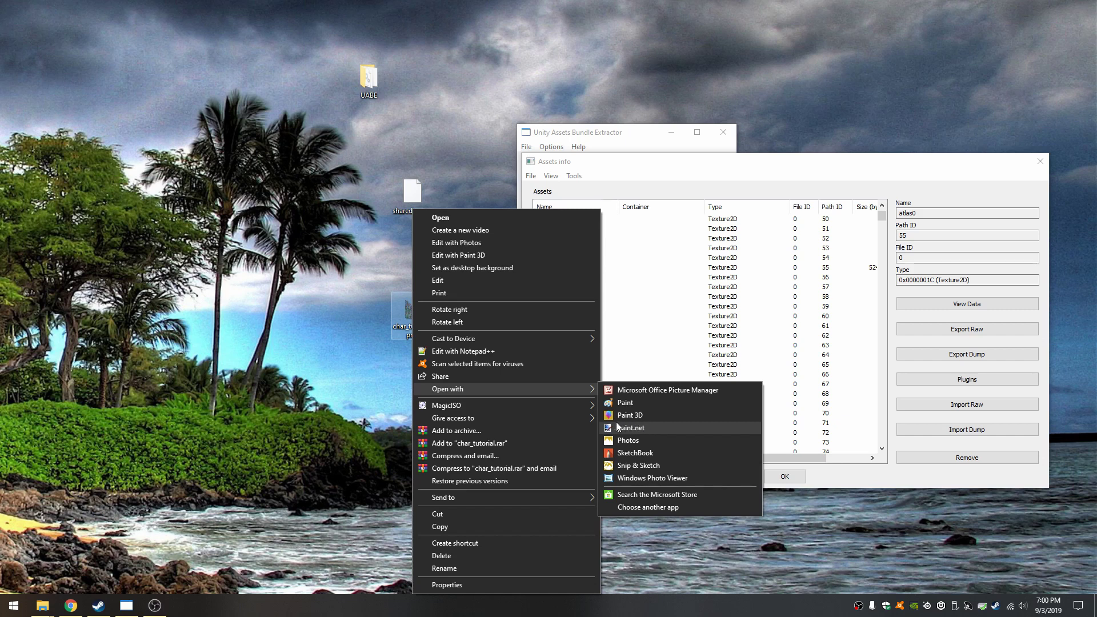
left_click(657, 427)
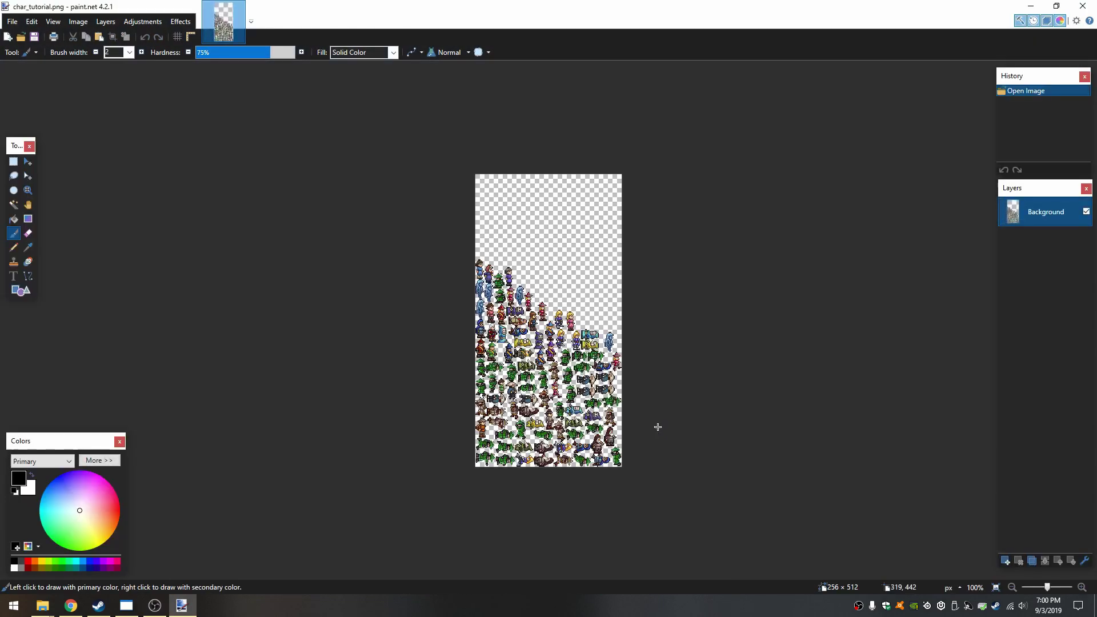
Inspect the sprite sheet up close at 400% with the Zoom tool, and return to a 150% view of the whole image
left_click(27, 190)
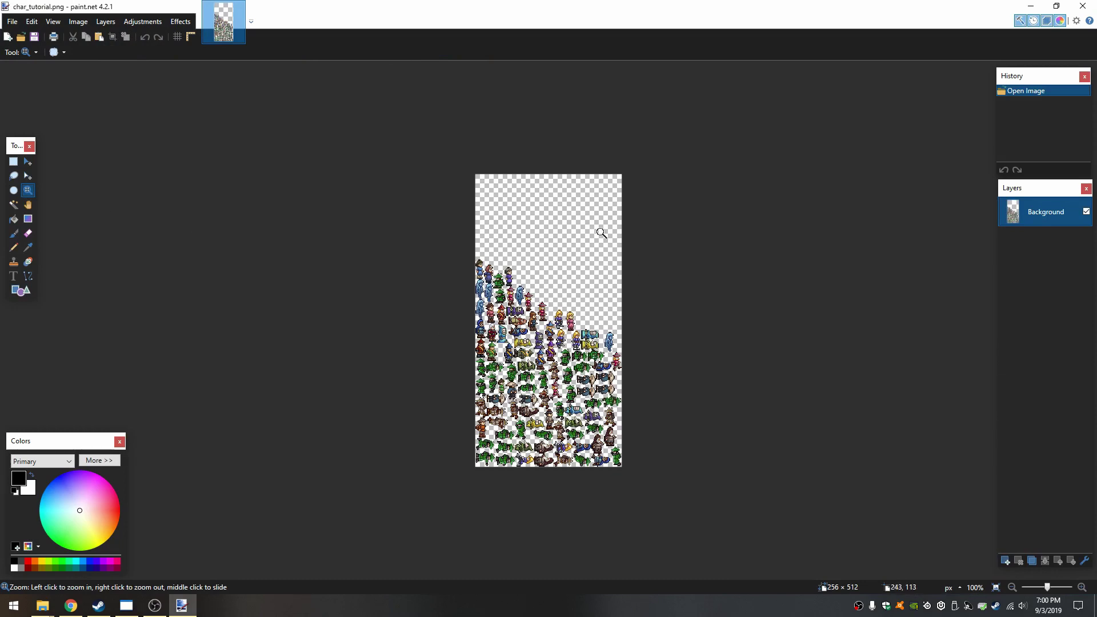
left_click(523, 353)
left_click(523, 353)
left_click(523, 353)
left_click(524, 355)
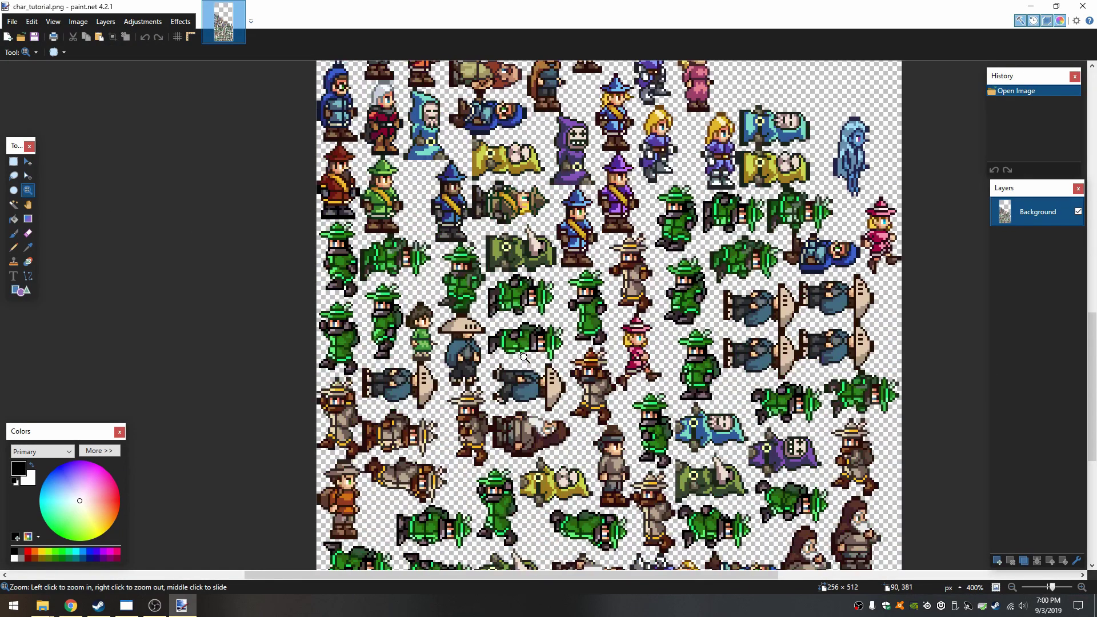
scroll(521, 358, "down", 2)
scroll(522, 358, "up", 5)
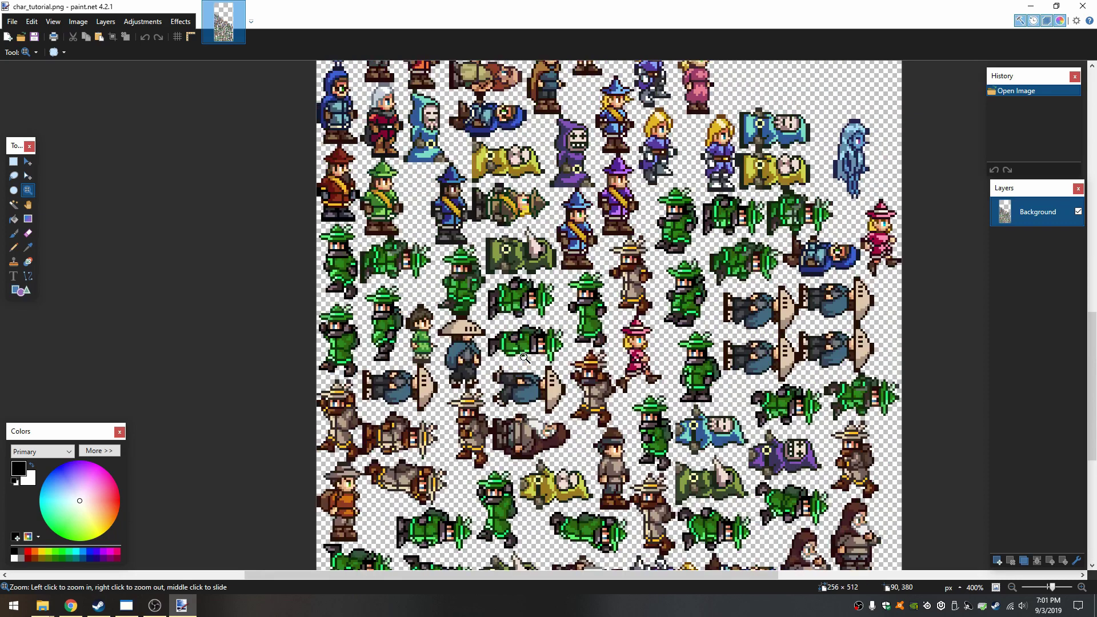
right_click(542, 327)
right_click(542, 327)
right_click(543, 329)
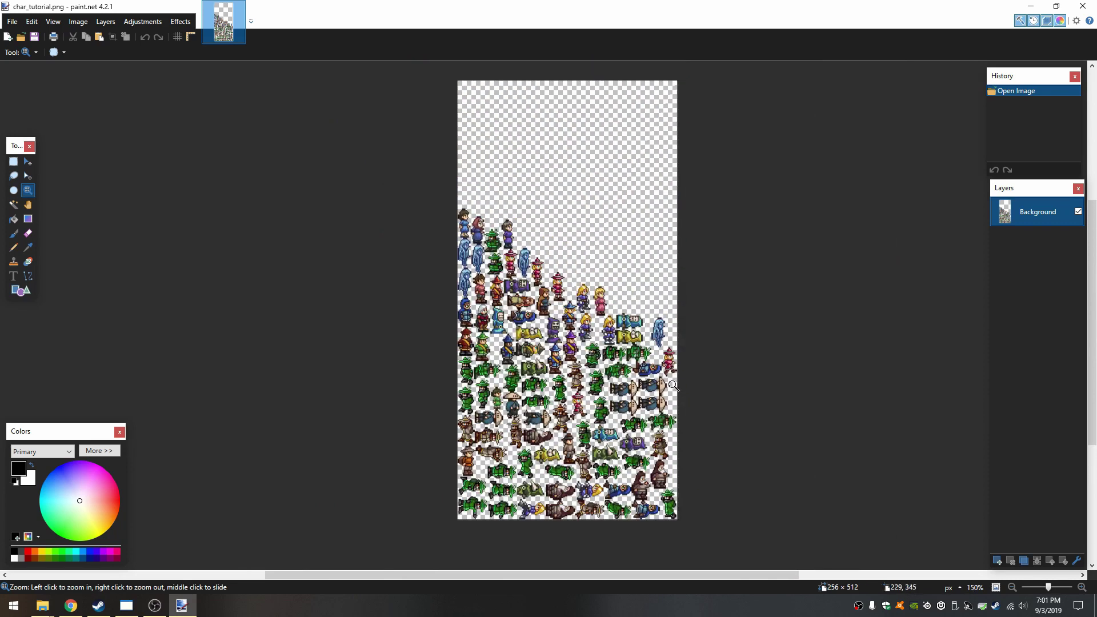
Add a new empty layer above the Background layer
left_click(998, 561)
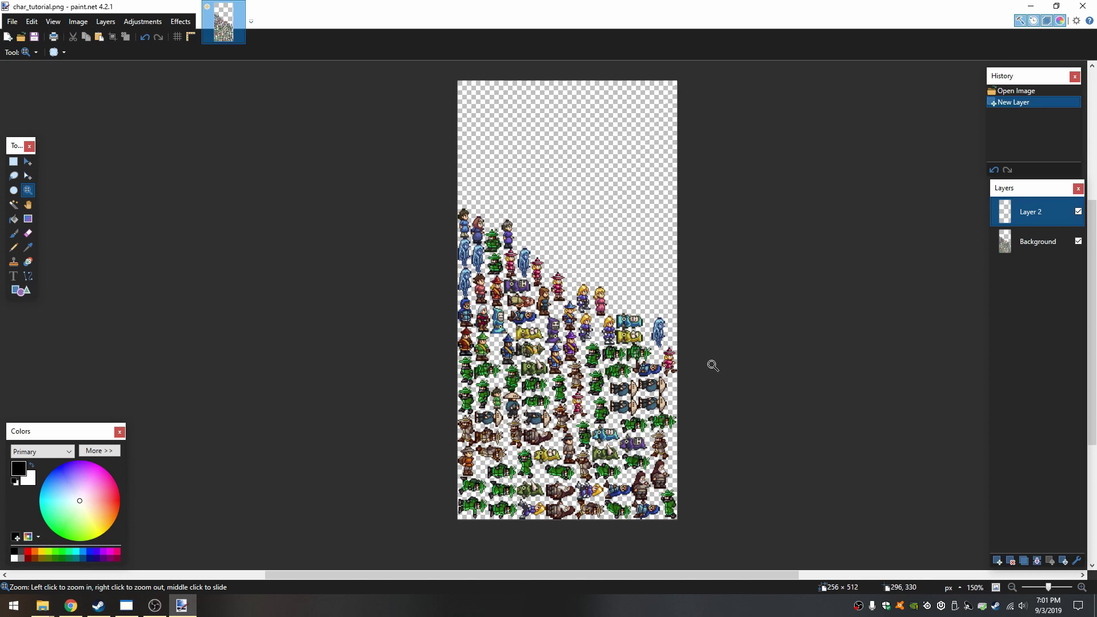
Inspect the recoloured sprites across char_tutorial.png up close at 400%, return to the whole sheet, and close paint.net
left_click_drag(610, 241, 495, 265)
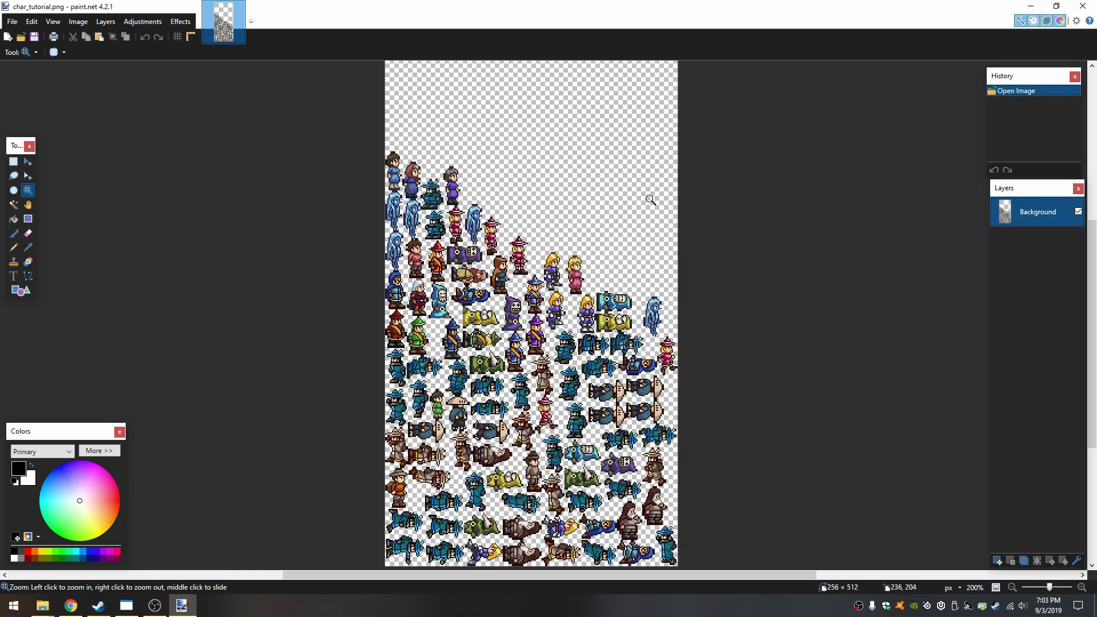
left_click(452, 235)
left_click(451, 235)
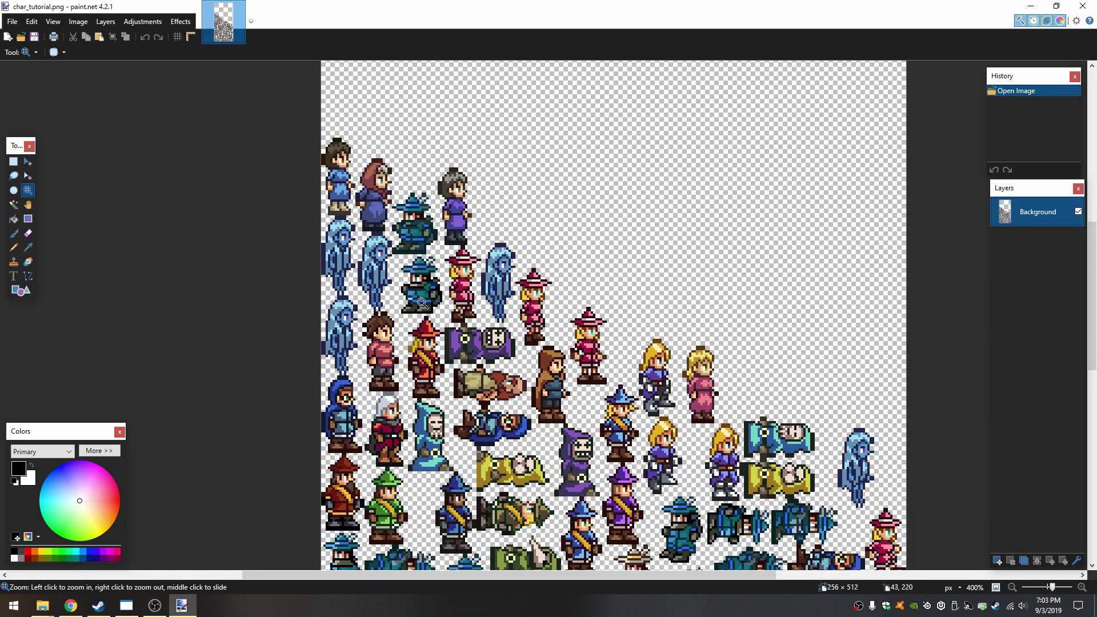
scroll(420, 297, "down", 5)
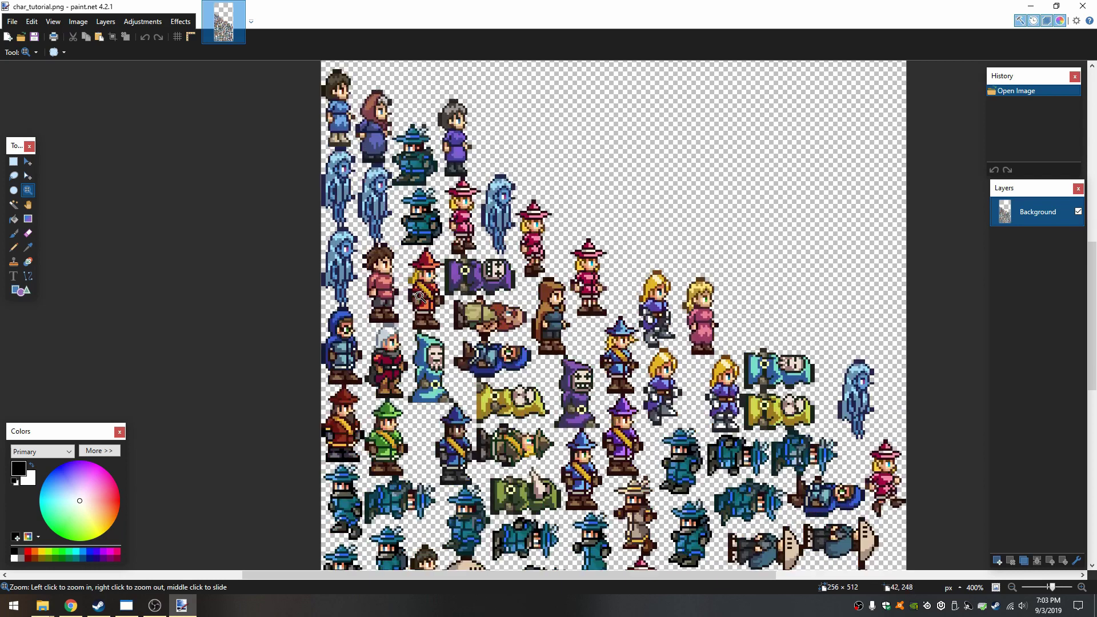
scroll(467, 464, "down", 4)
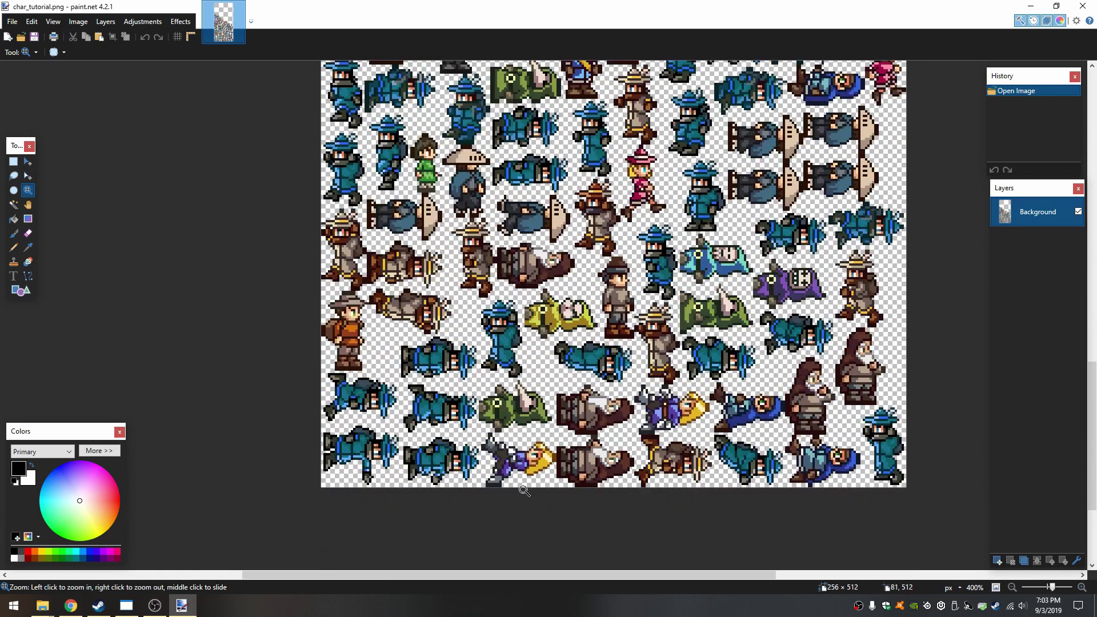
scroll(620, 400, "down", 4)
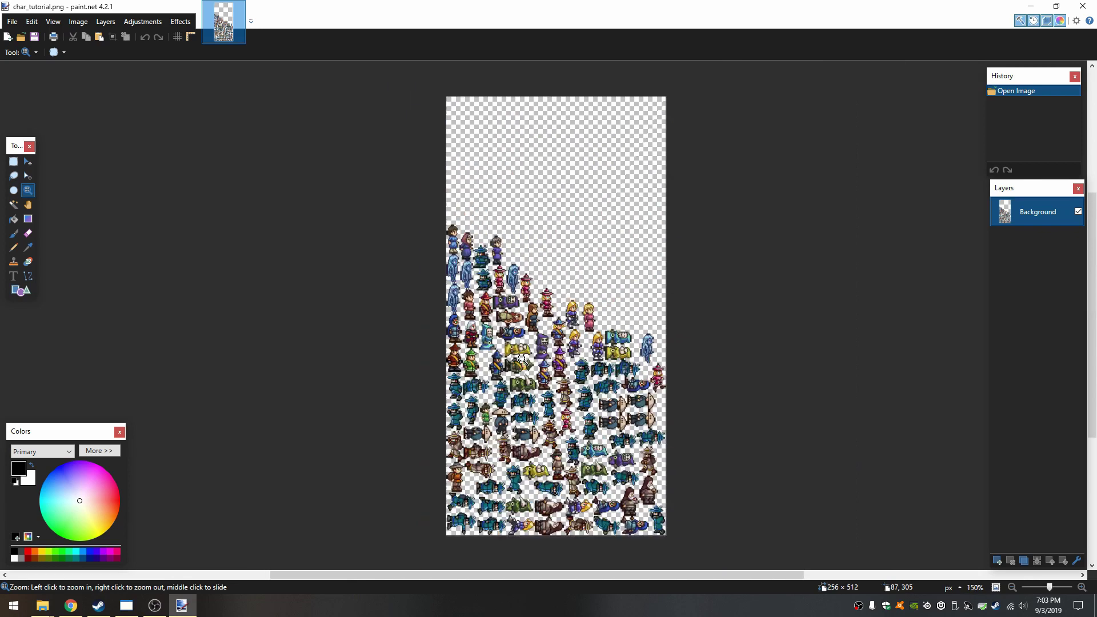
scroll(523, 324, "up", 2)
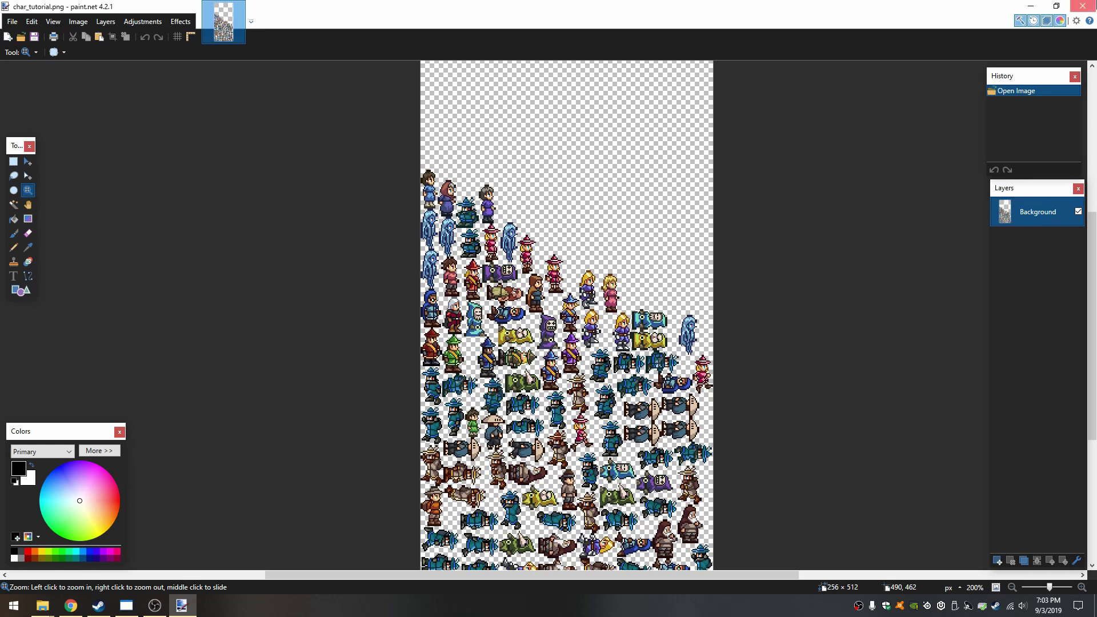
left_click(1084, 6)
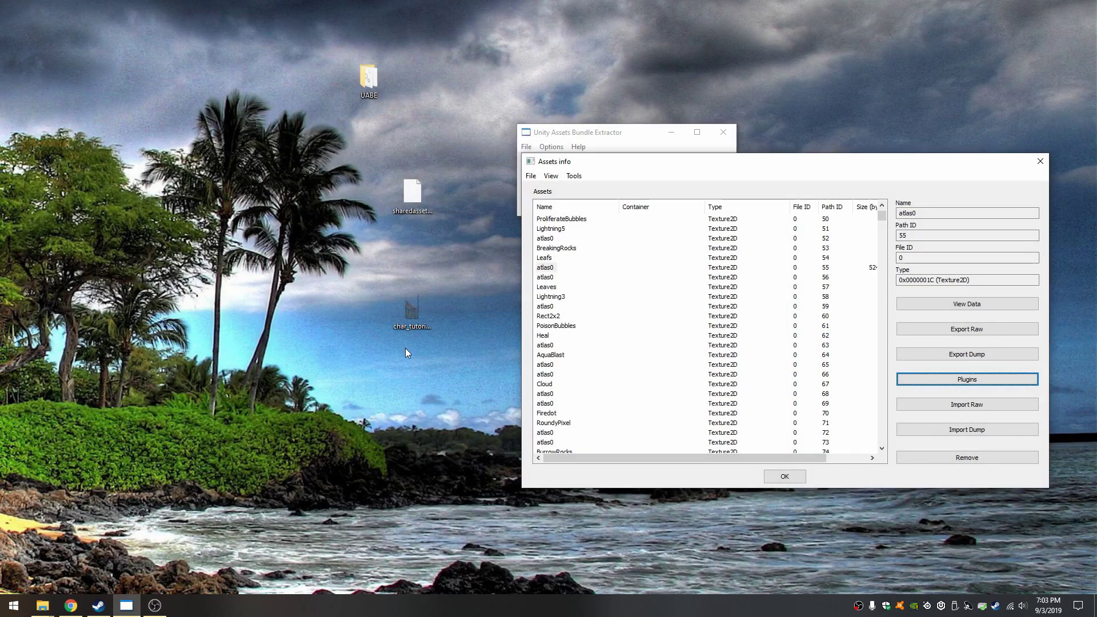
Open the Texture2D edit plugin for the atlas0 asset with Path ID 55 in UABE
left_click_drag(751, 167, 736, 163)
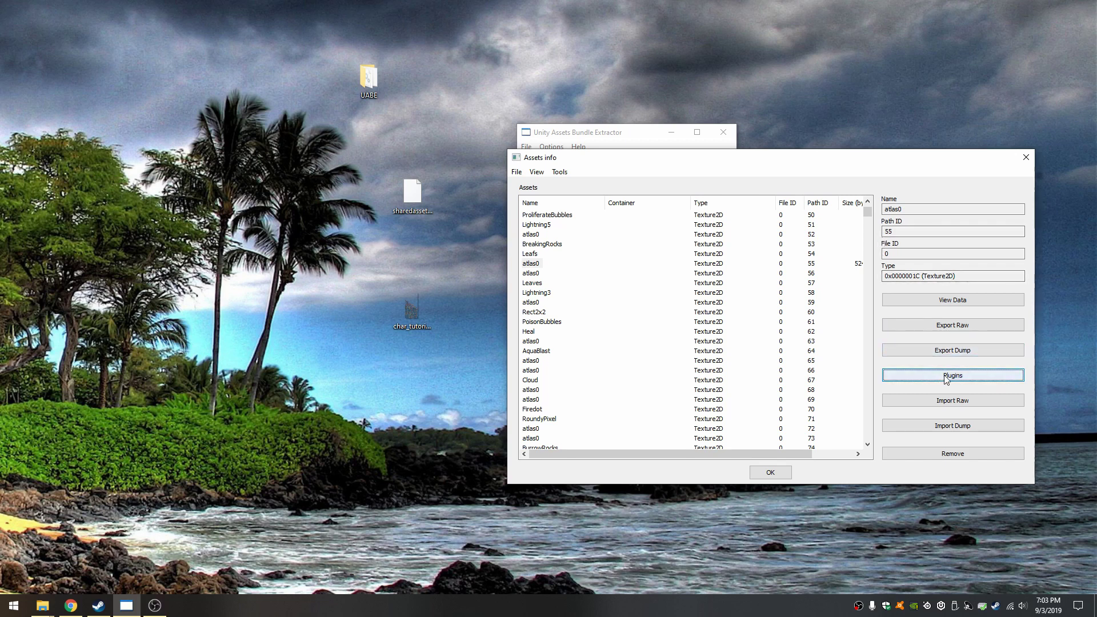
left_click(533, 264)
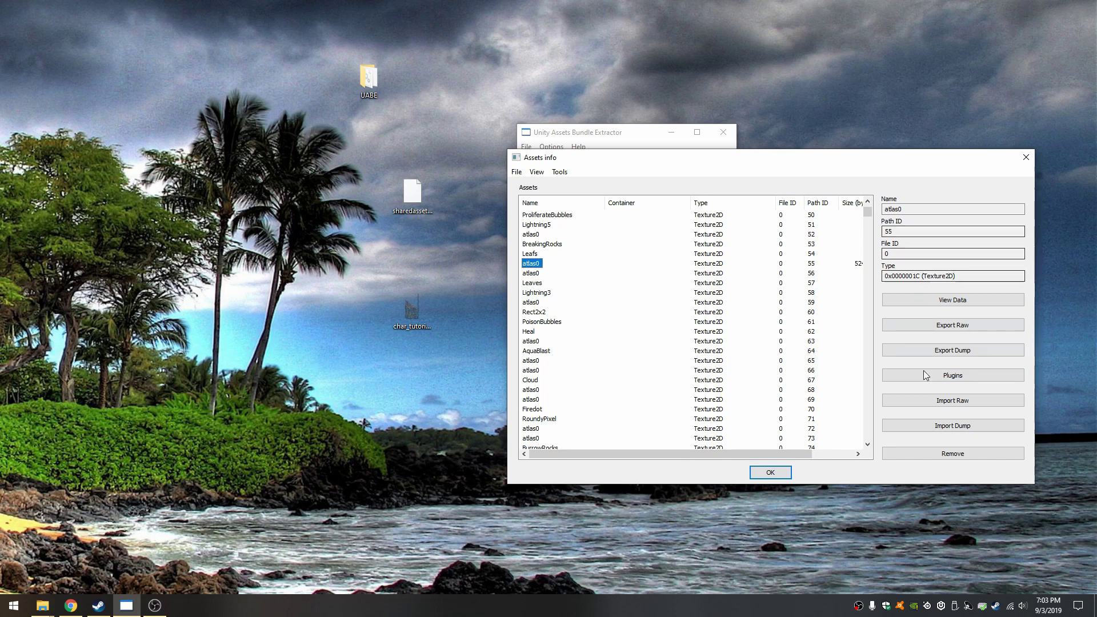
left_click(966, 382)
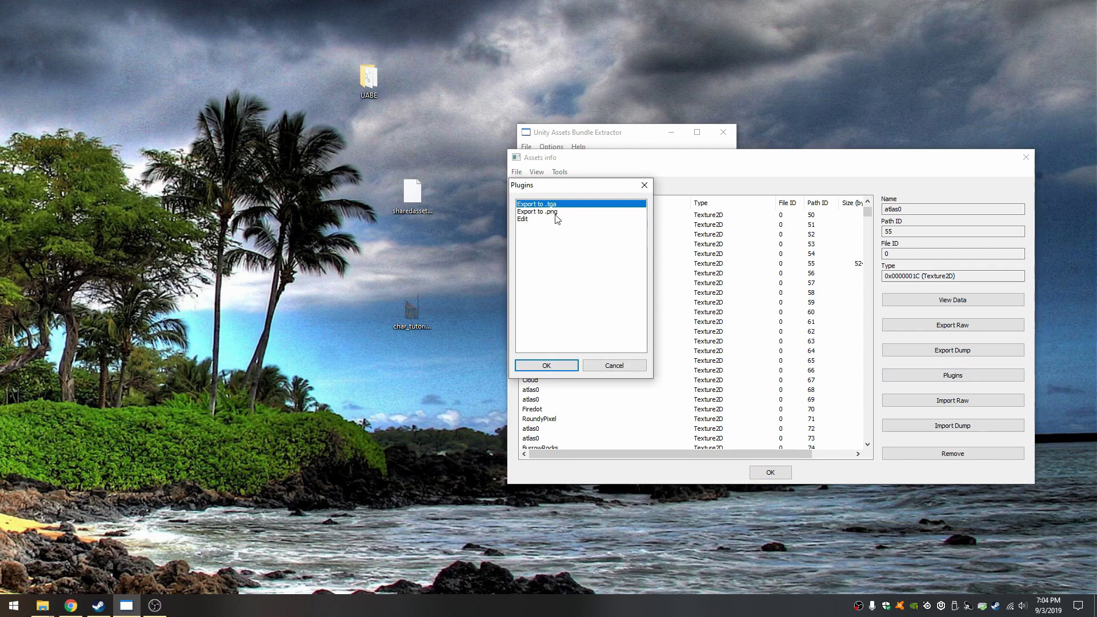
left_click(527, 223)
left_click(548, 369)
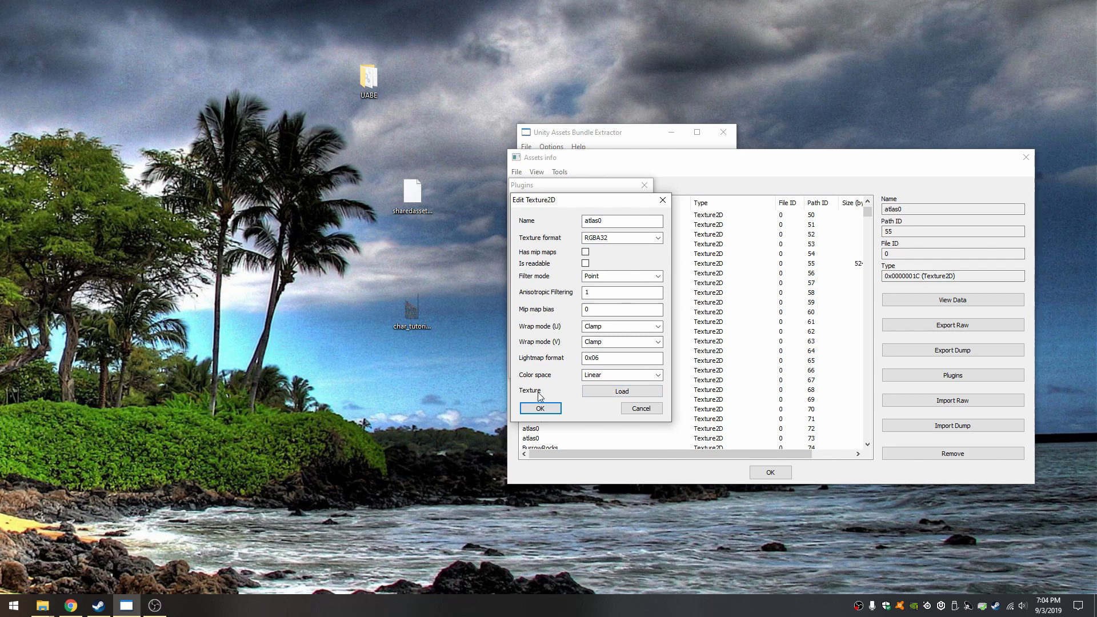
Load char_tutorial.png from the desktop as the replacement texture and apply the texture edit
left_click(621, 392)
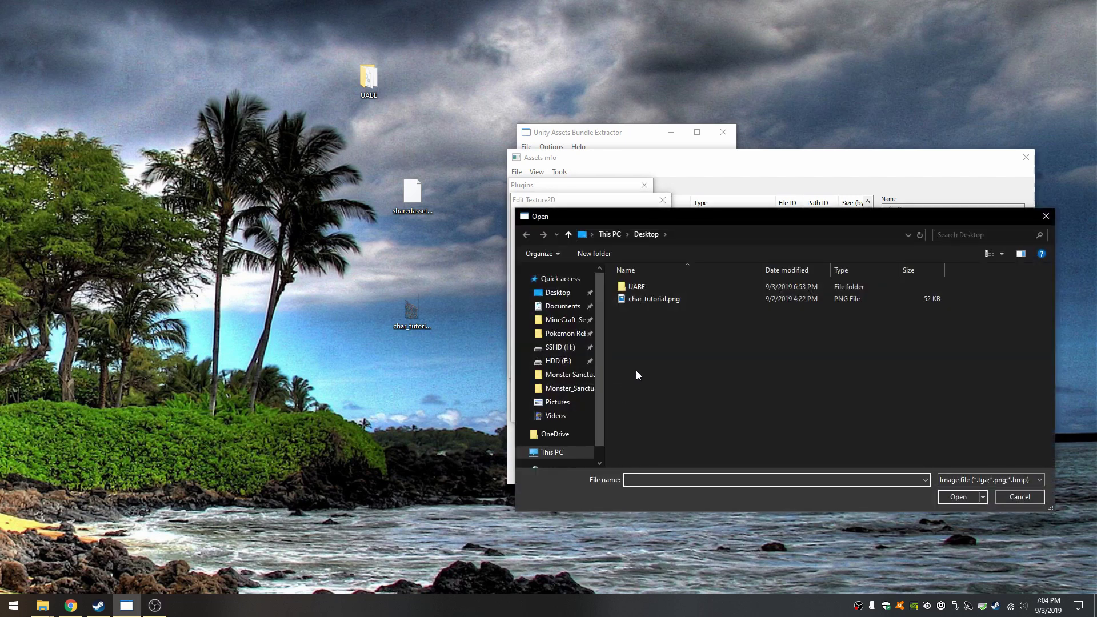
left_click(650, 298)
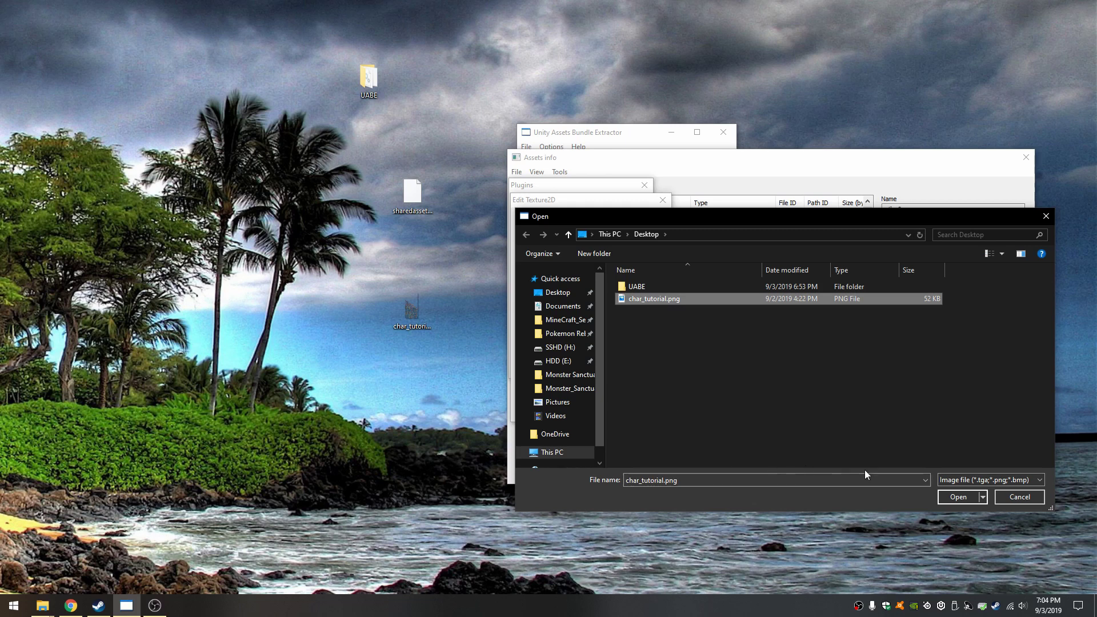
left_click(960, 497)
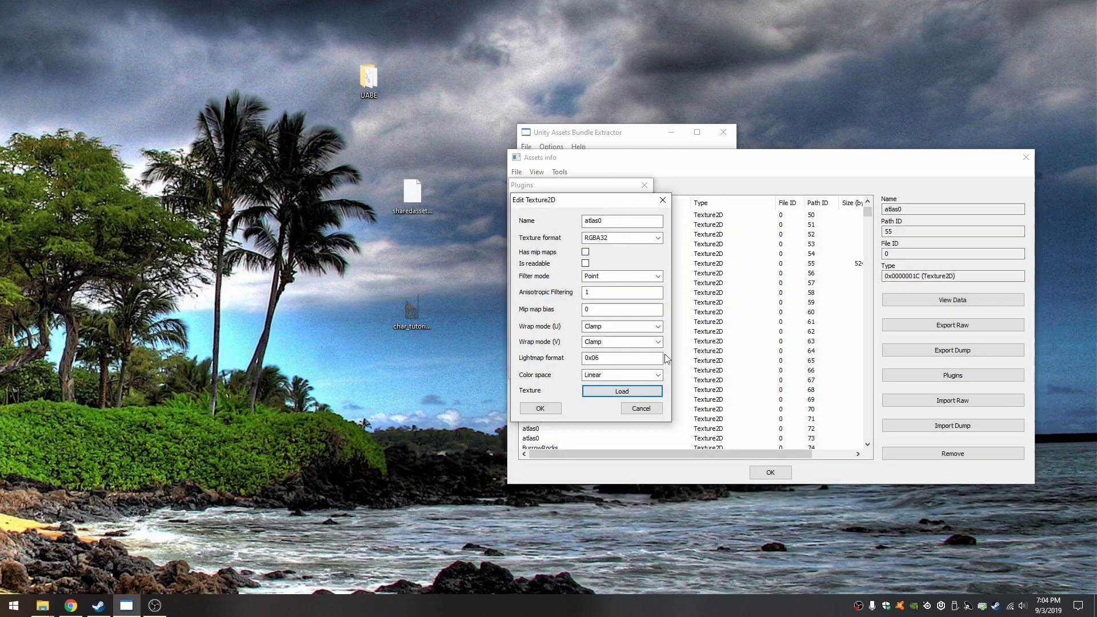
left_click(537, 411)
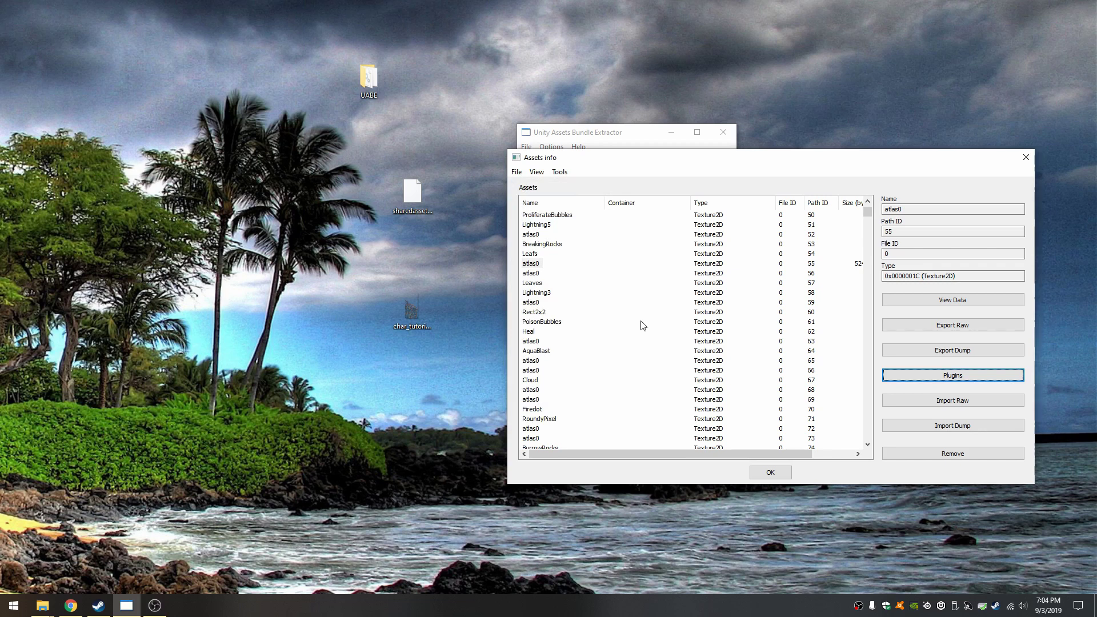
Try to save the modified assets over the existing sharedassets0.assets on the desktop
left_click(517, 173)
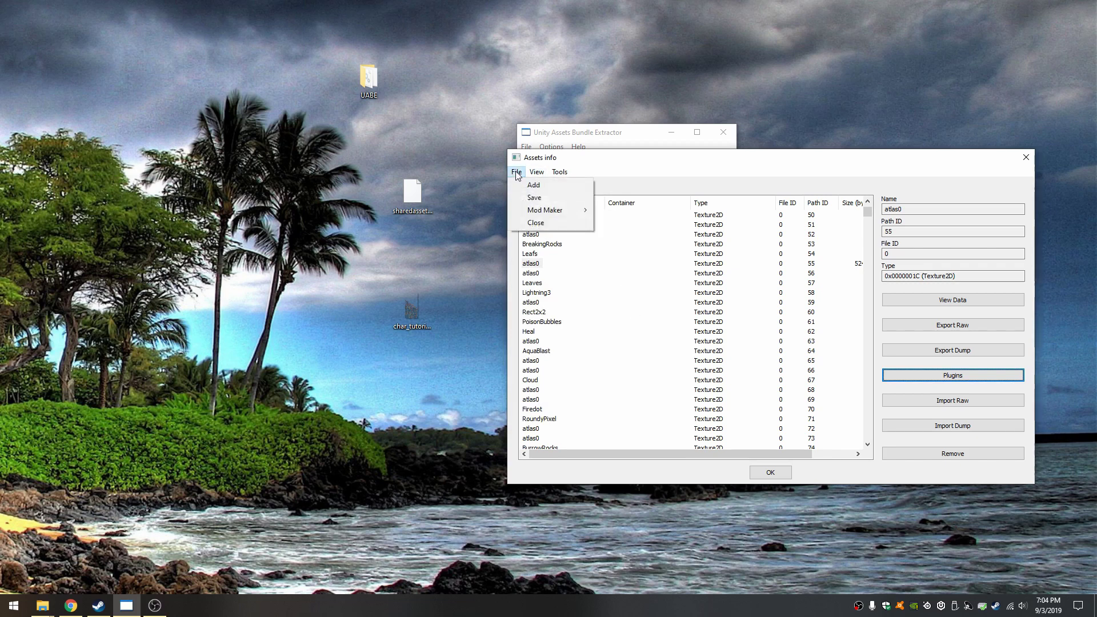
left_click(541, 198)
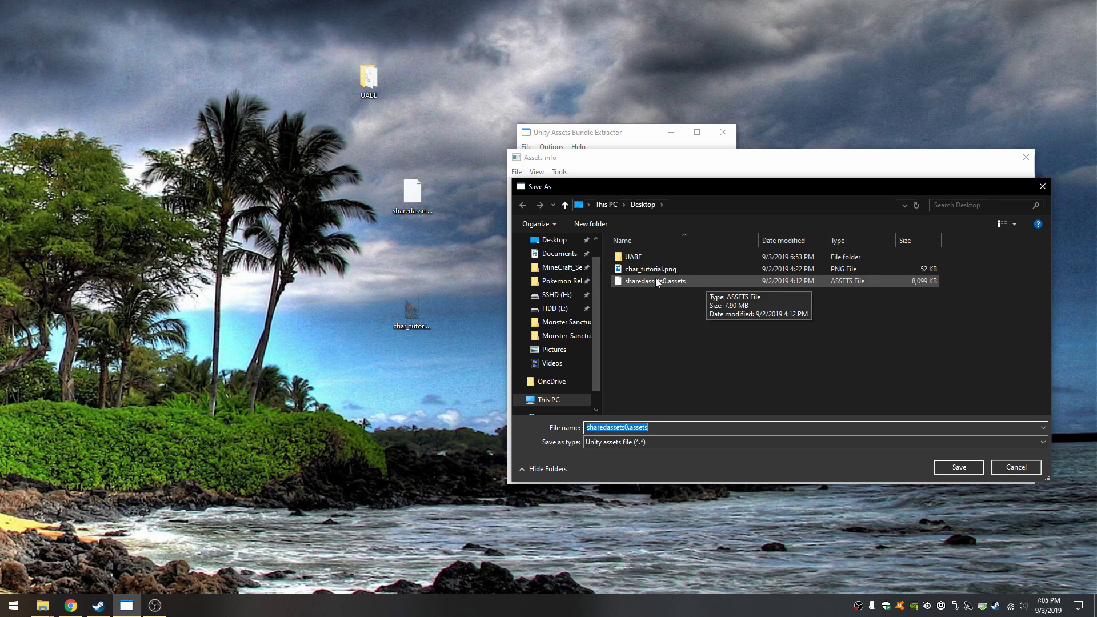
left_click(704, 284)
left_click(959, 467)
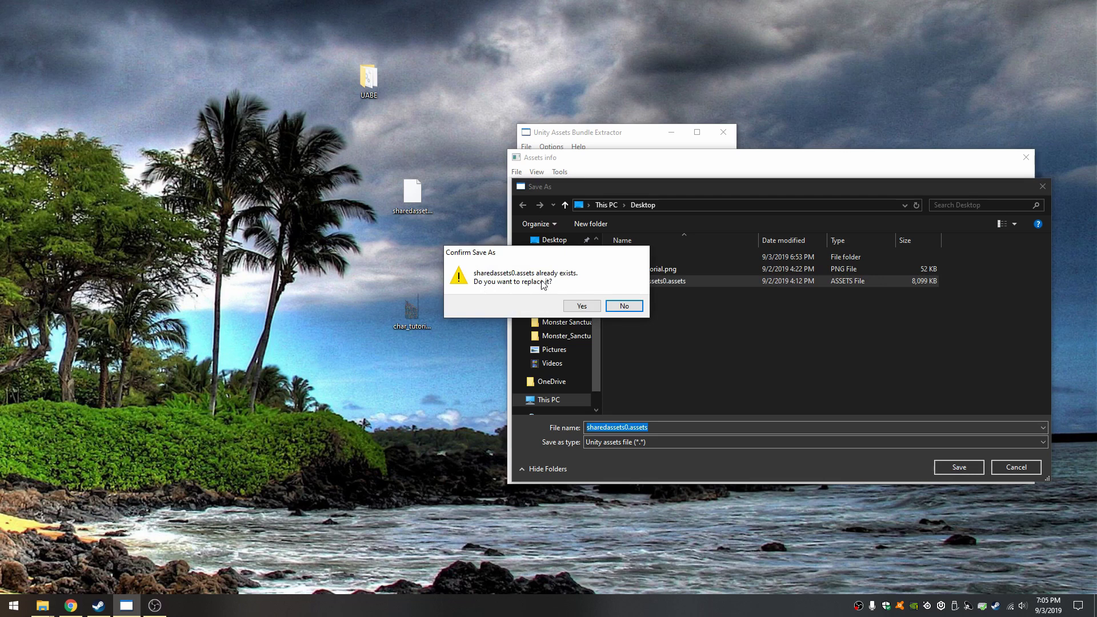
left_click(581, 307)
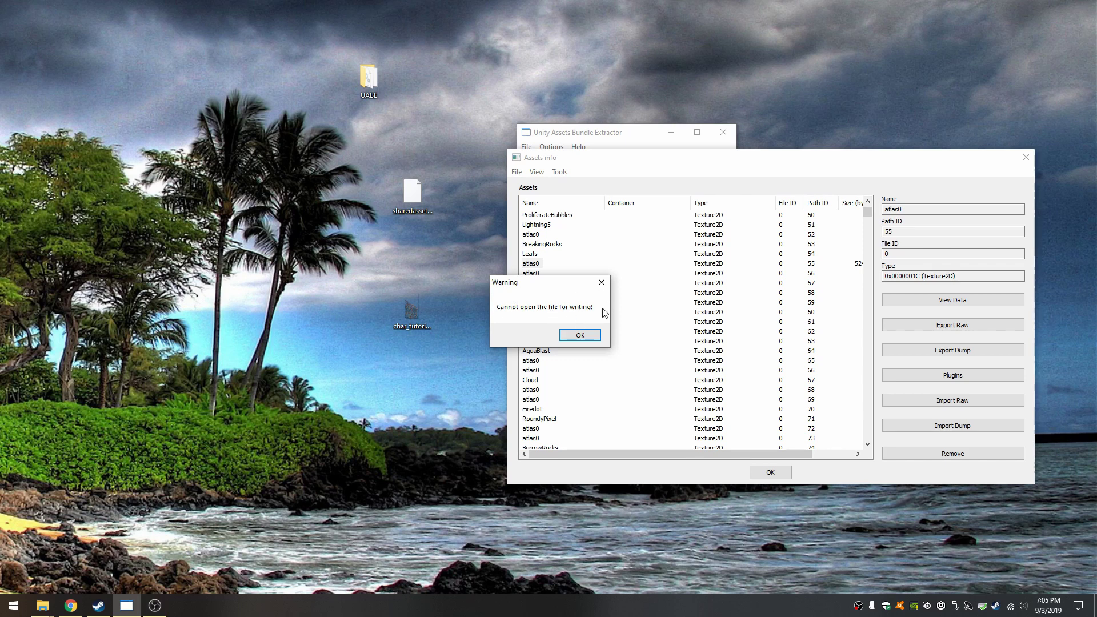
left_click(579, 339)
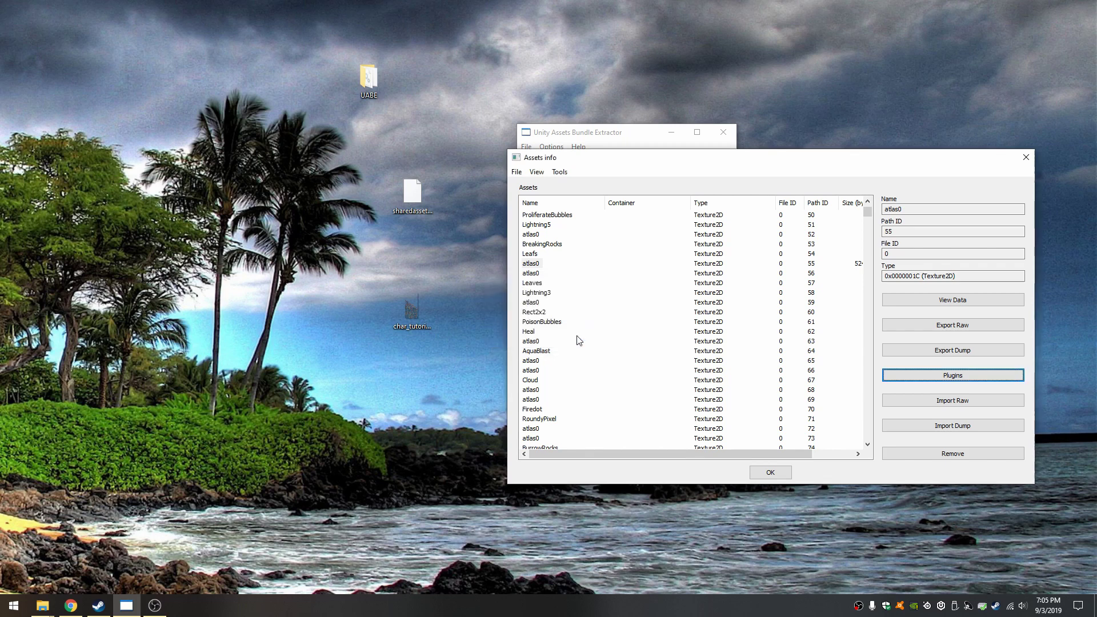
Save the modified assets to the desktop as sharedassets0TEMP.assets and place the new file beside the original sharedassets0.assets
left_click(516, 172)
left_click(531, 197)
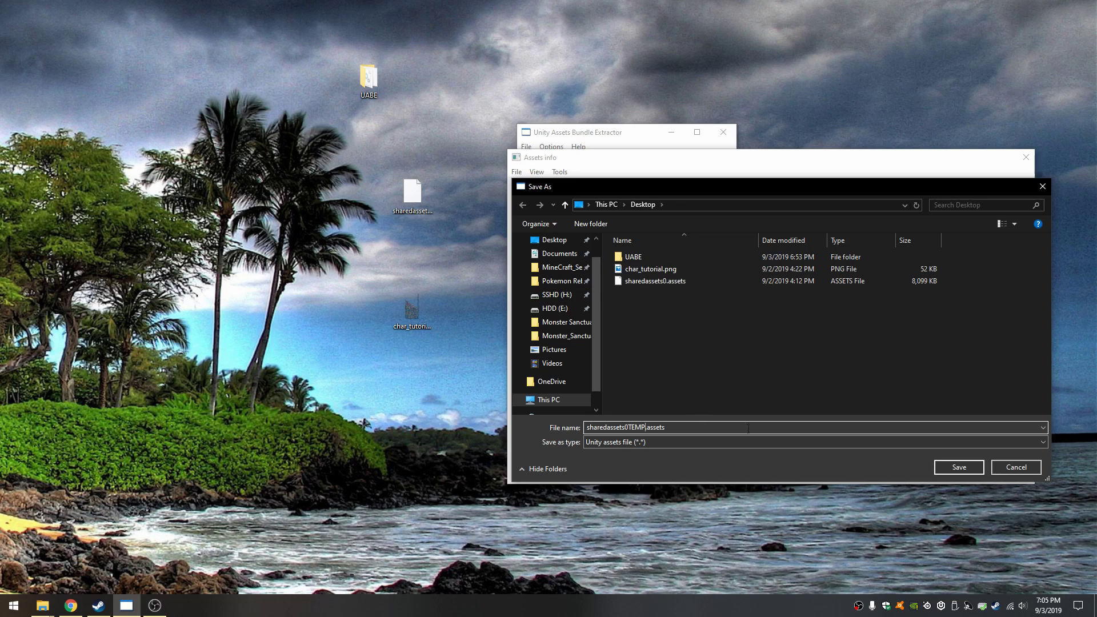
left_click(960, 467)
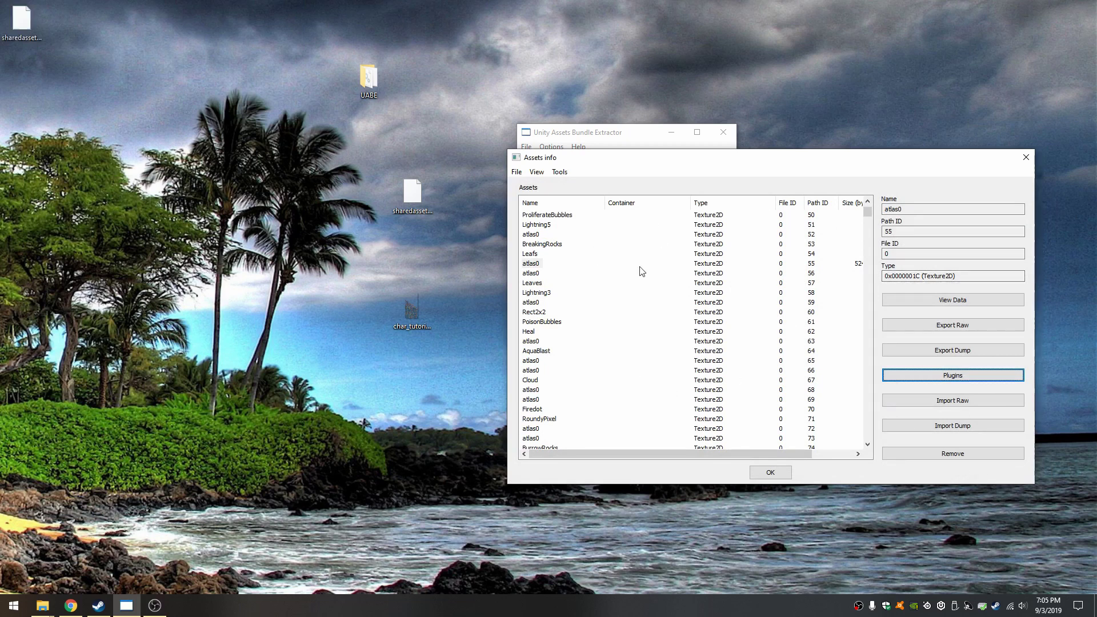
left_click(26, 19)
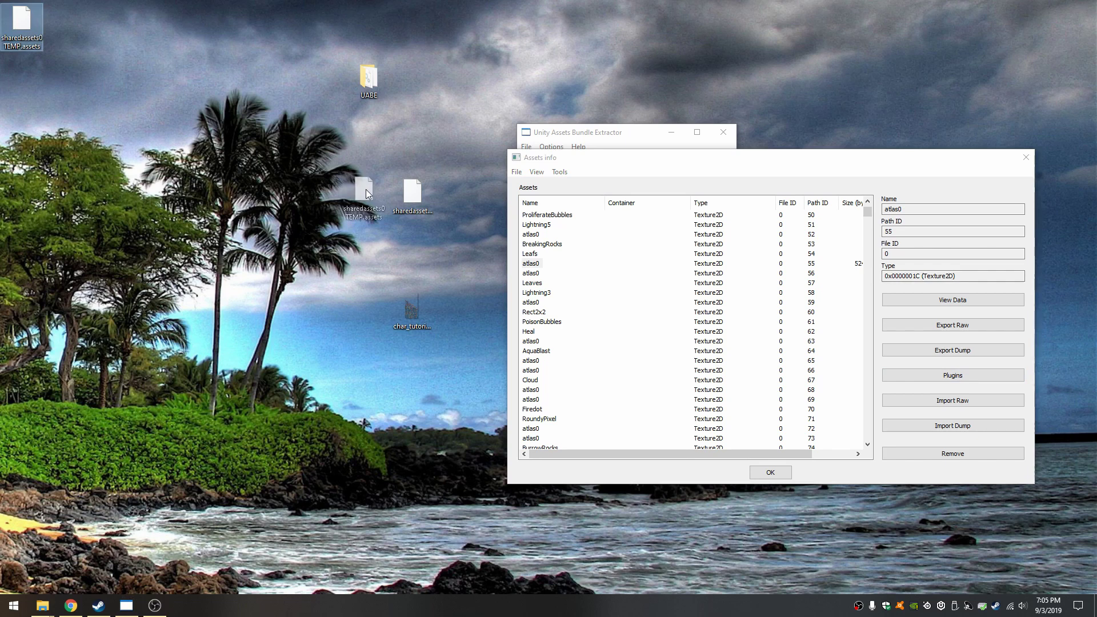
left_click_drag(366, 189, 366, 190)
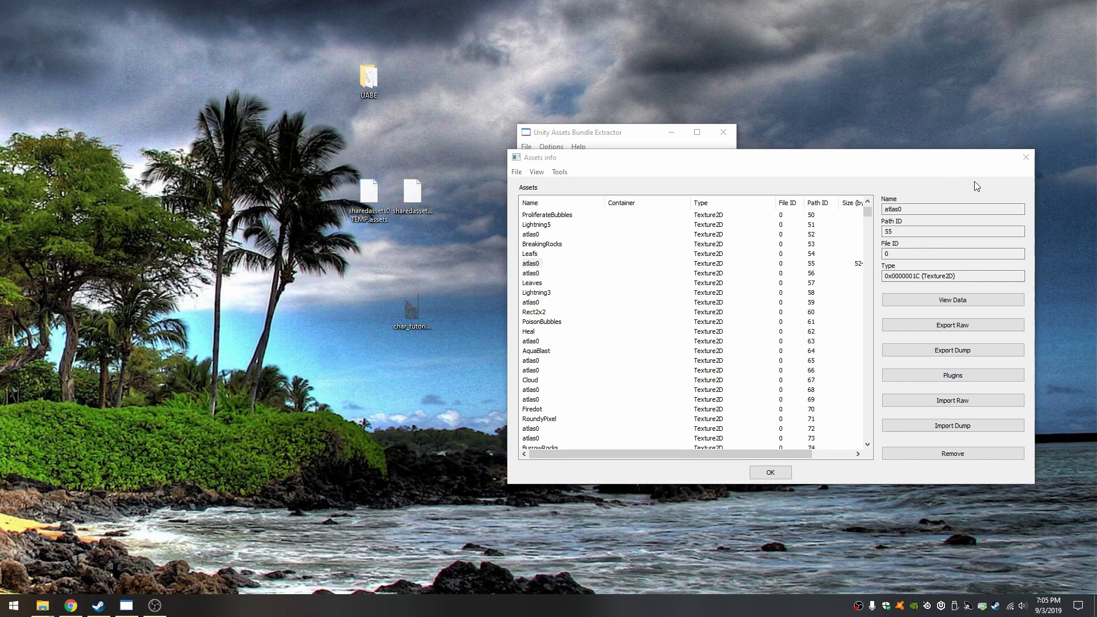
Close the asset list, clear UABE off the desktop, and delete the original sharedassets0.assets there
left_click(1026, 157)
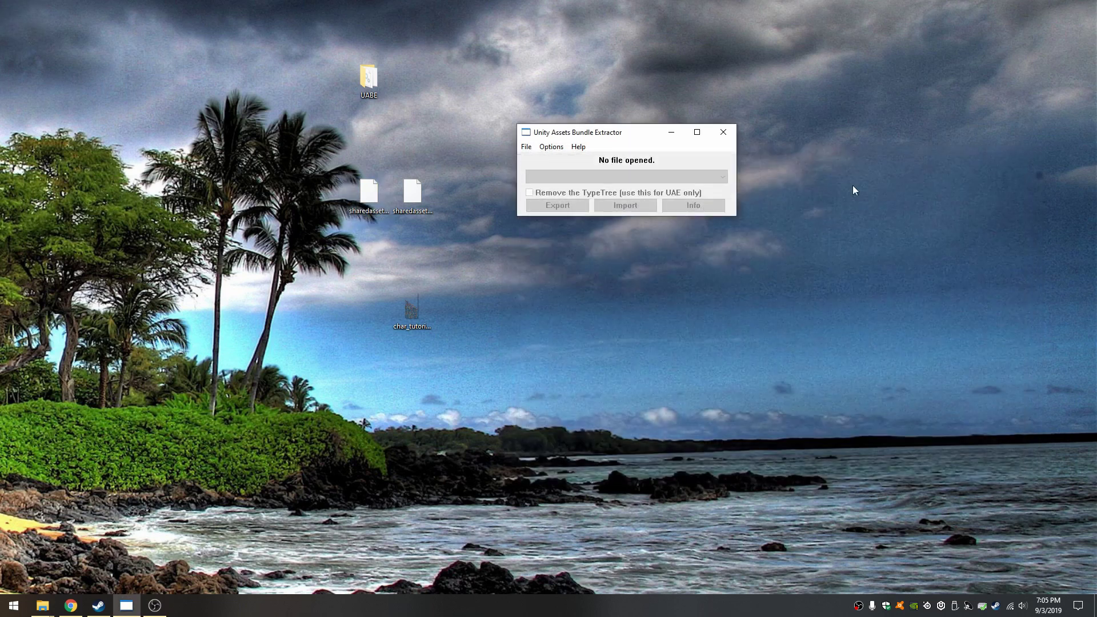
left_click(712, 139)
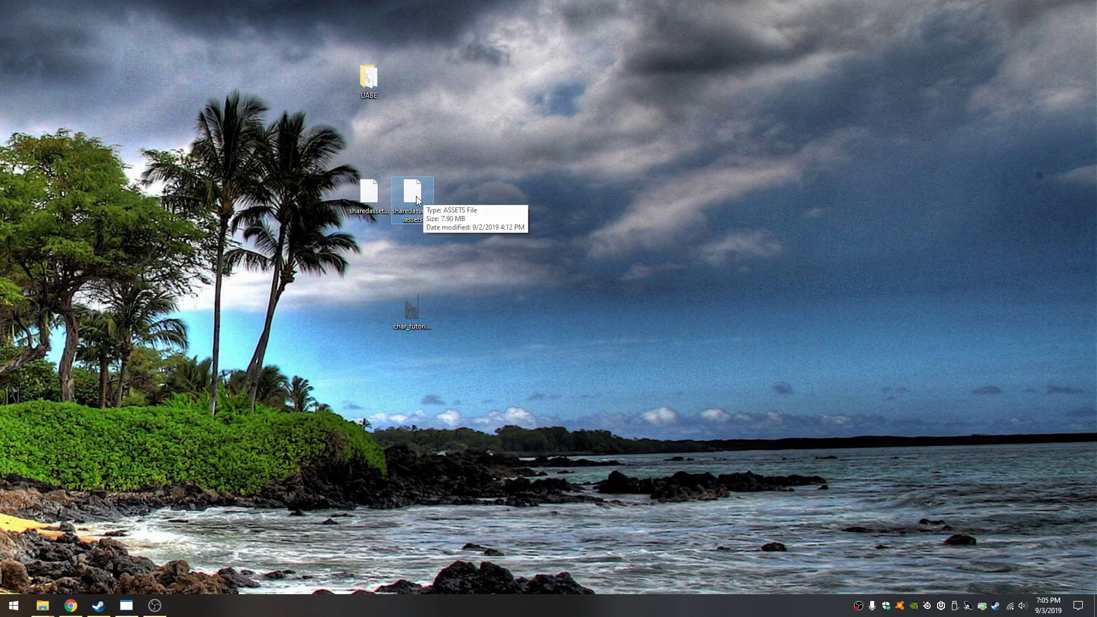
key("Delete")
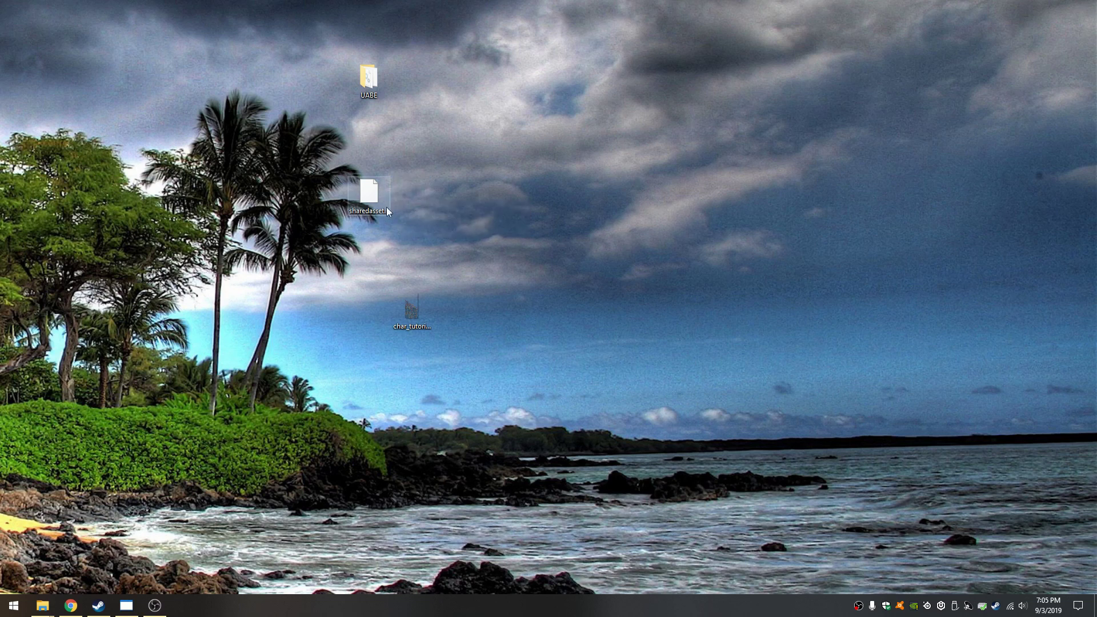
Move sharedassets0TEMP.assets to the deleted file's spot on the desktop and rename it sharedassets0.assets
left_click_drag(422, 198, 414, 196)
right_click(414, 196)
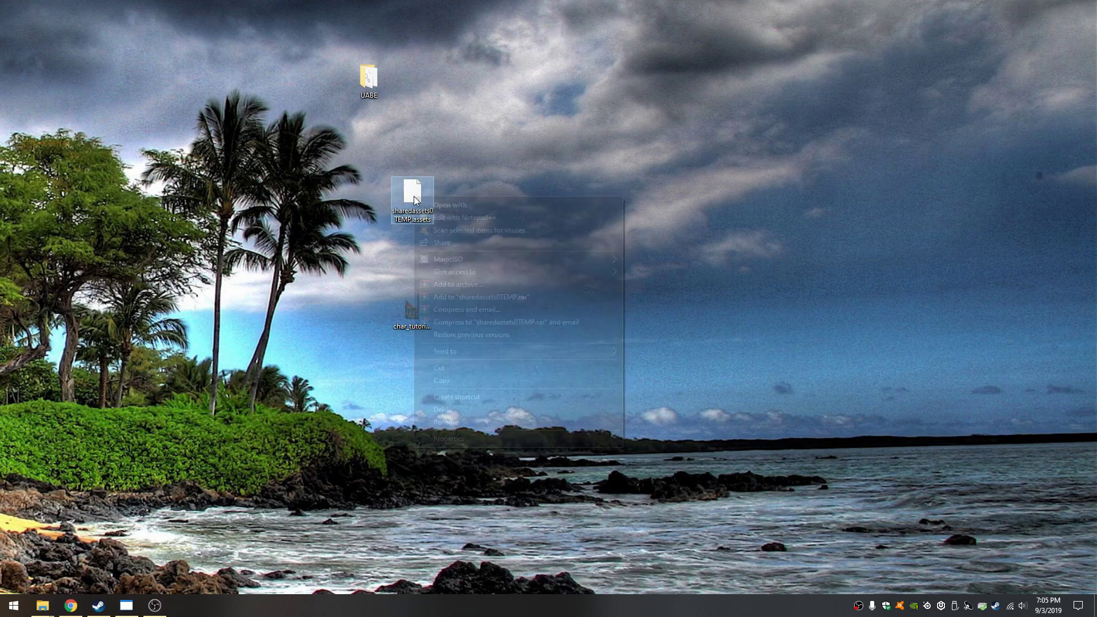
left_click(460, 419)
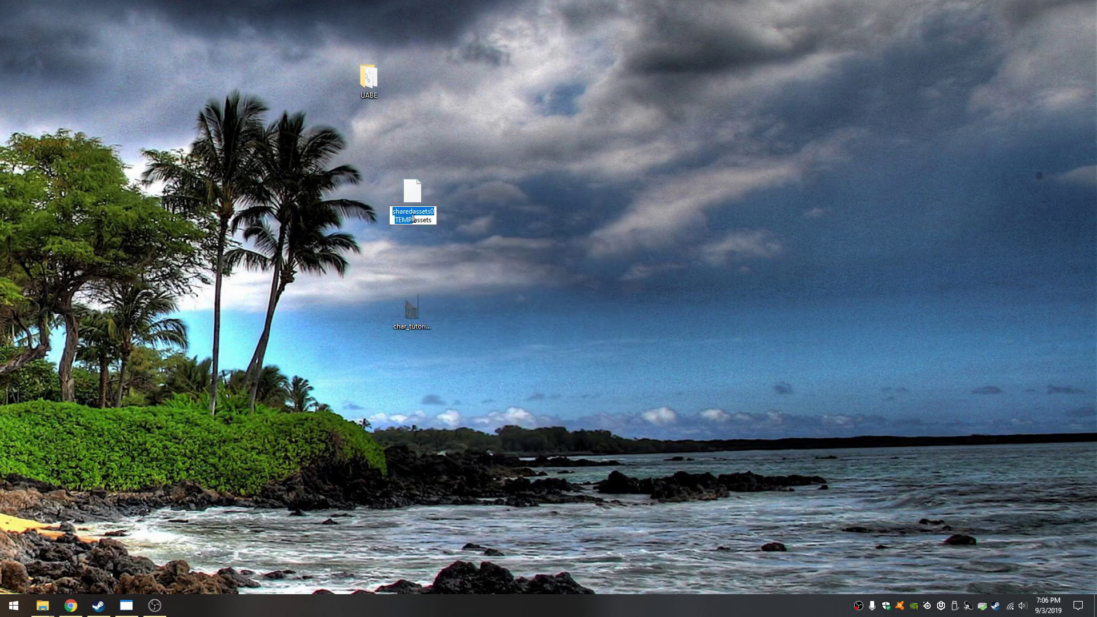
key("BackSpace")
key("BackSpace")
key("BackSpace")
key("BackSpace")
key("Return")
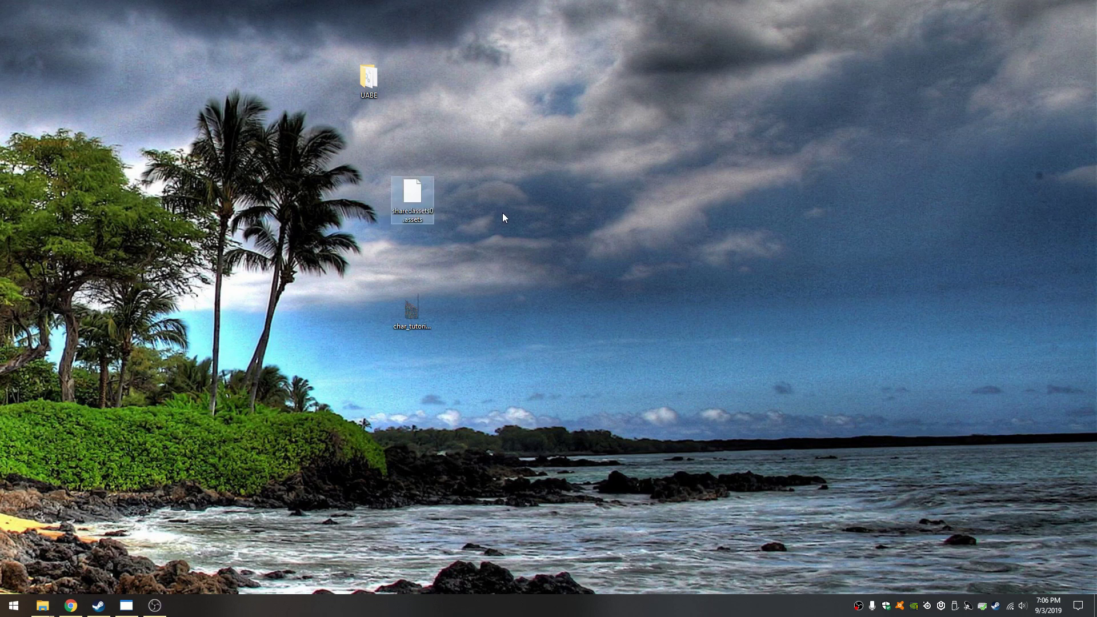
Copy the desktop's sharedassets0.assets into the game's Monster Sanctuary_Data folder, replacing the existing file, and clear the folder window away
right_click(413, 195)
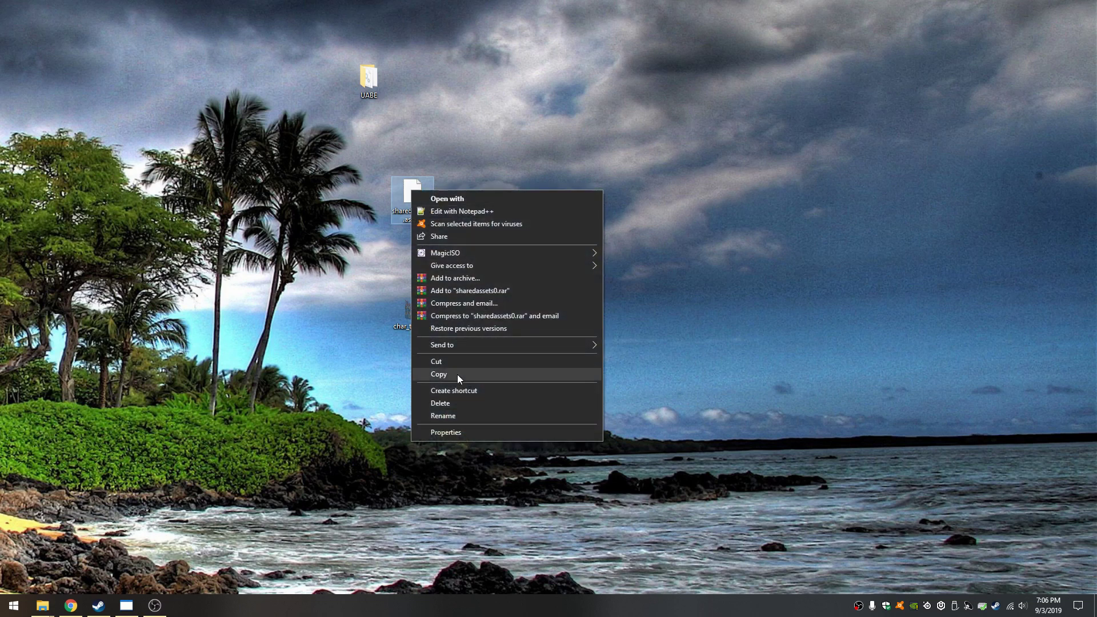
left_click(457, 375)
left_click(464, 278)
left_click(49, 608)
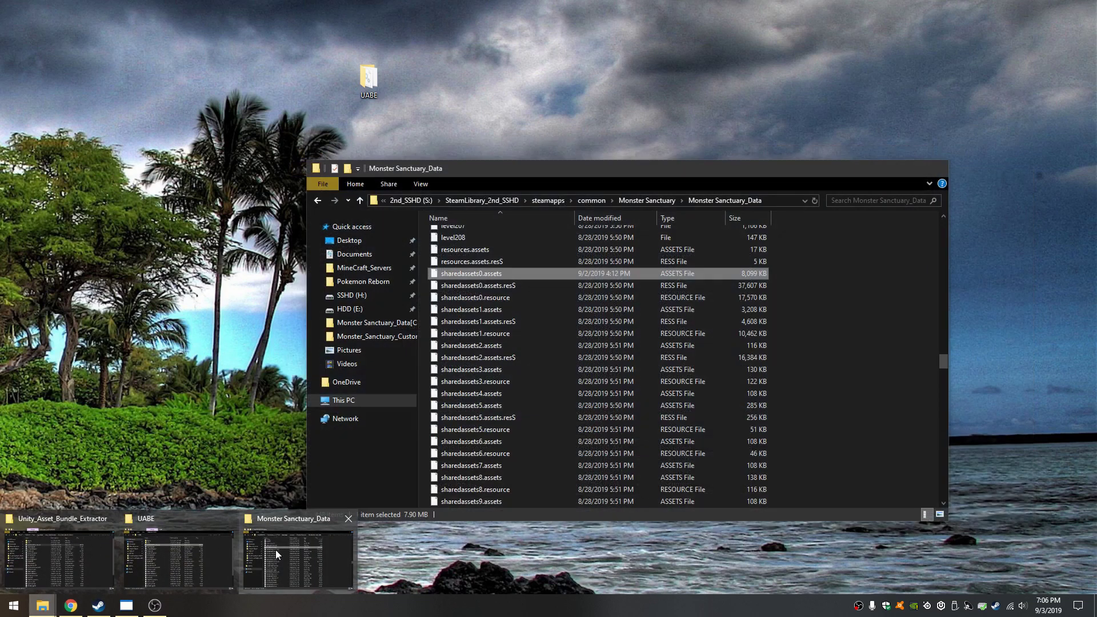
left_click(275, 550)
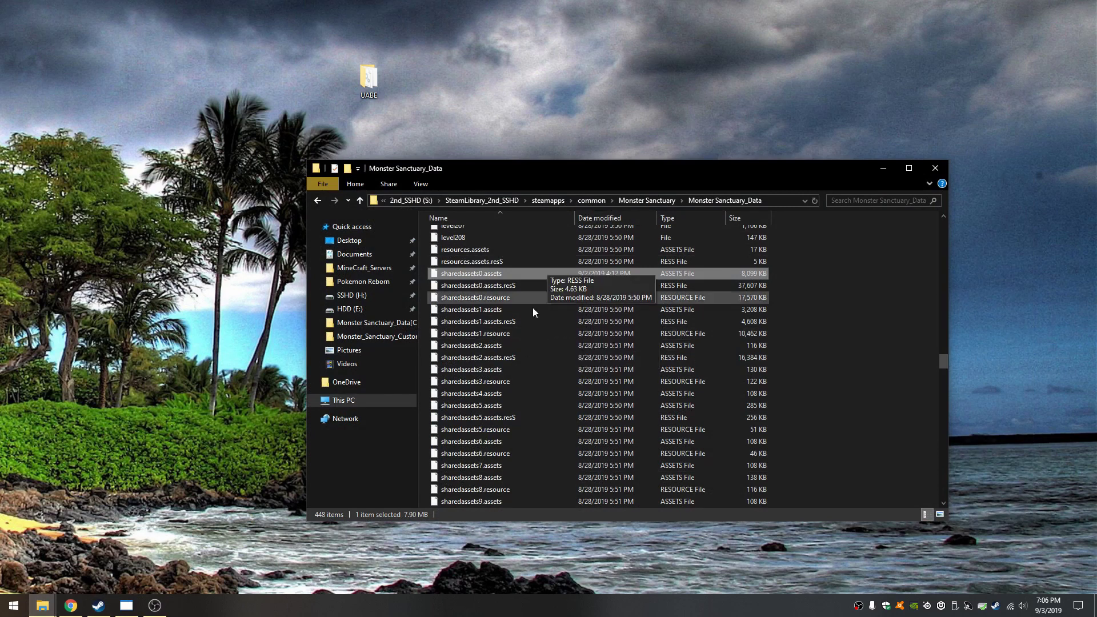
right_click(794, 231)
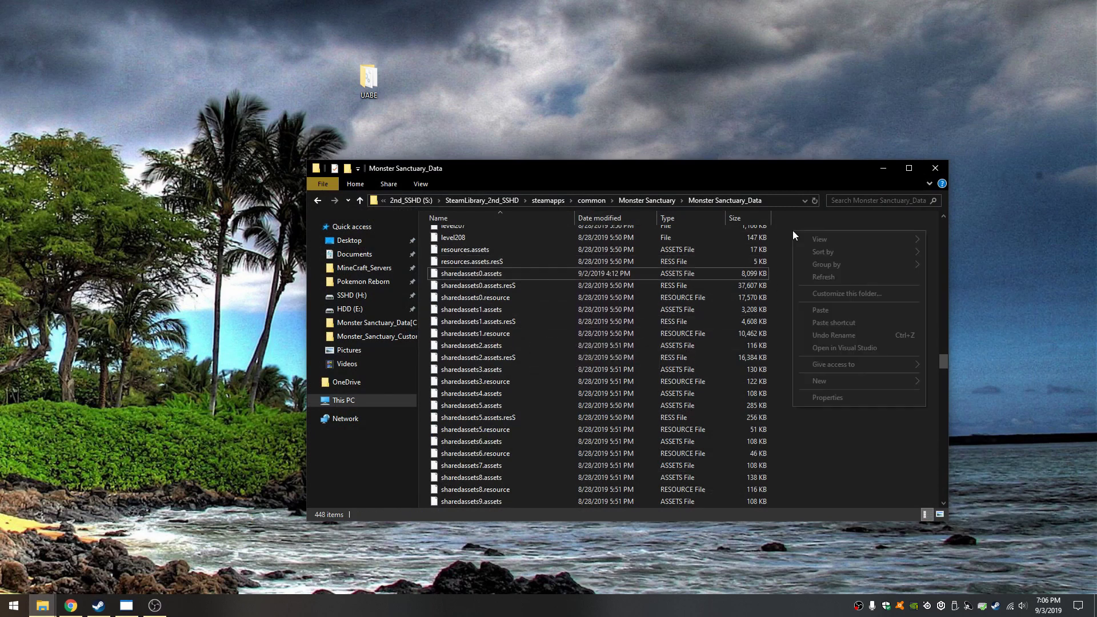
left_click(832, 310)
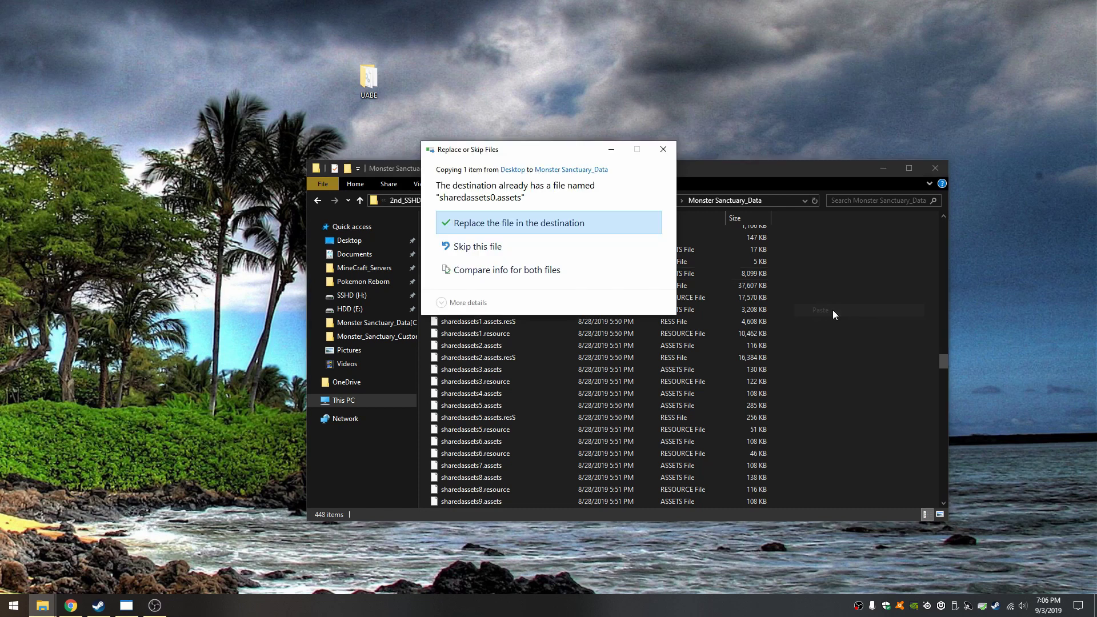
left_click(463, 226)
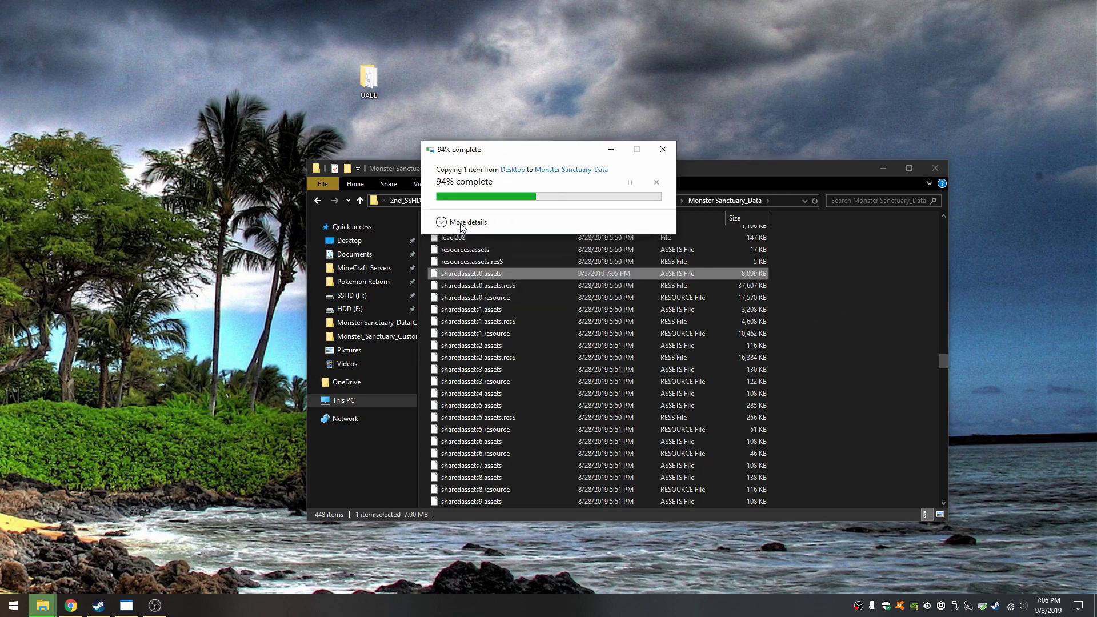
left_click(786, 310)
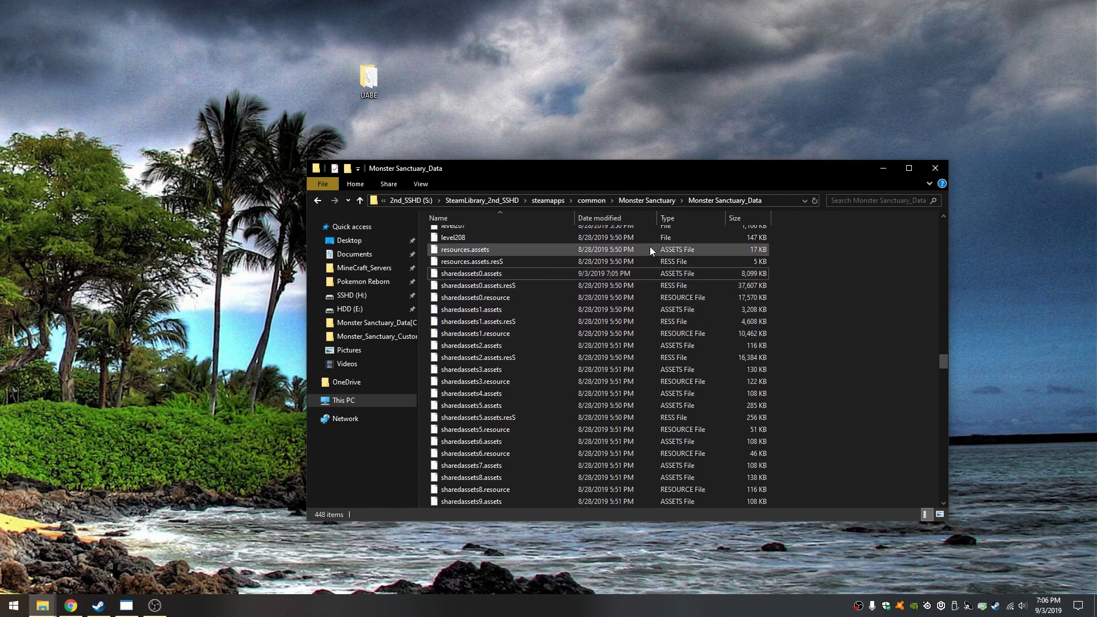
left_click(884, 166)
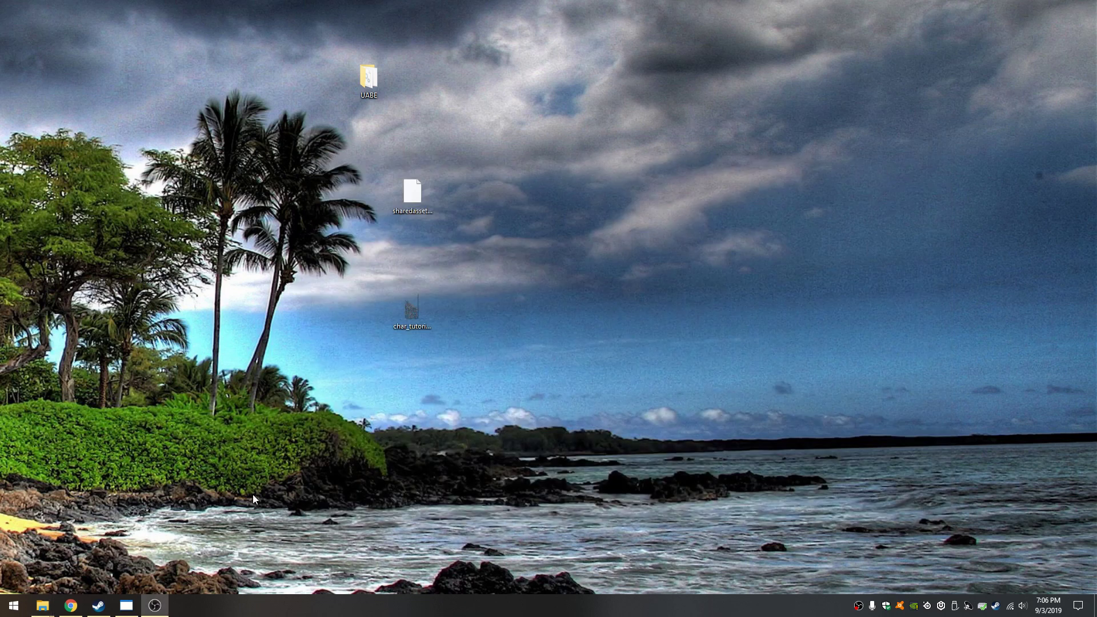
Switch to Steam, launch Monster Sanctuary, dismiss the welcome message and continue the saved game
left_click(98, 606)
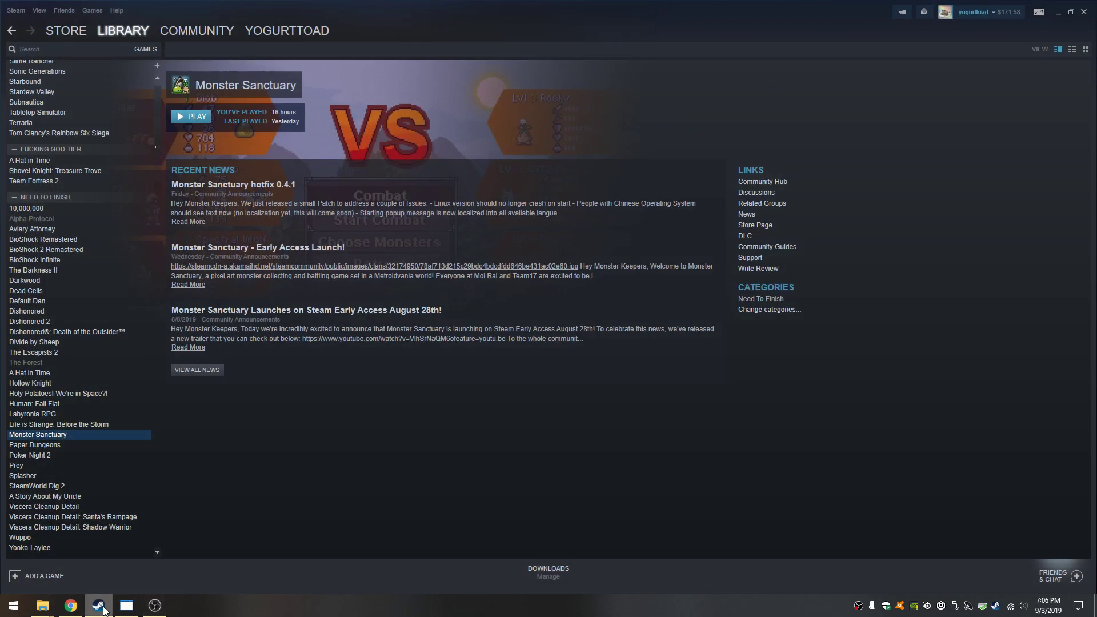
left_click(191, 118)
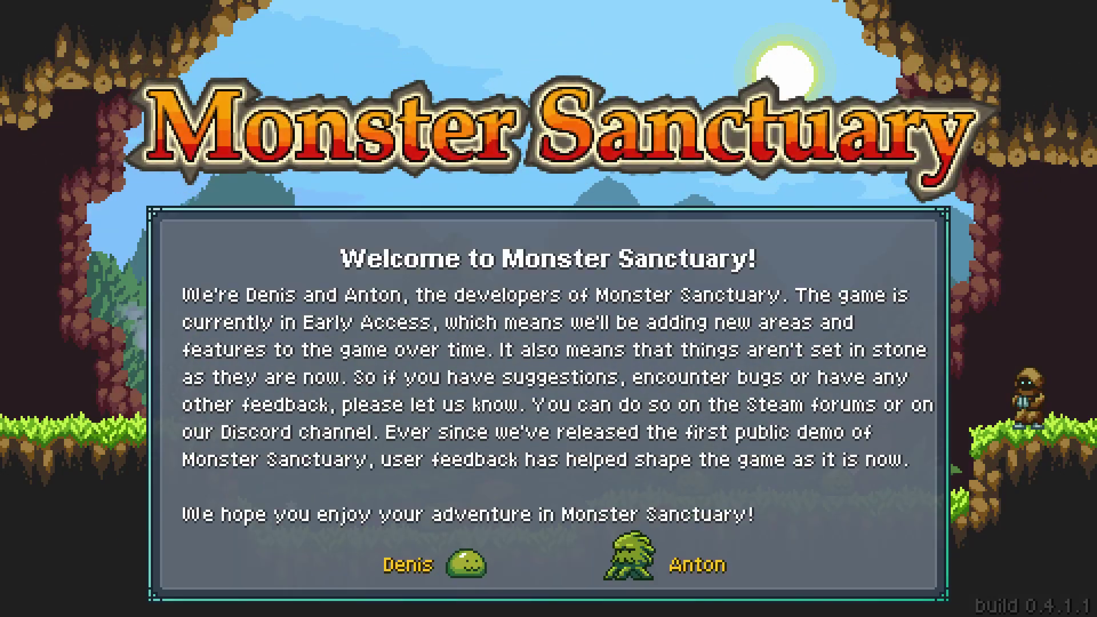
key("Return")
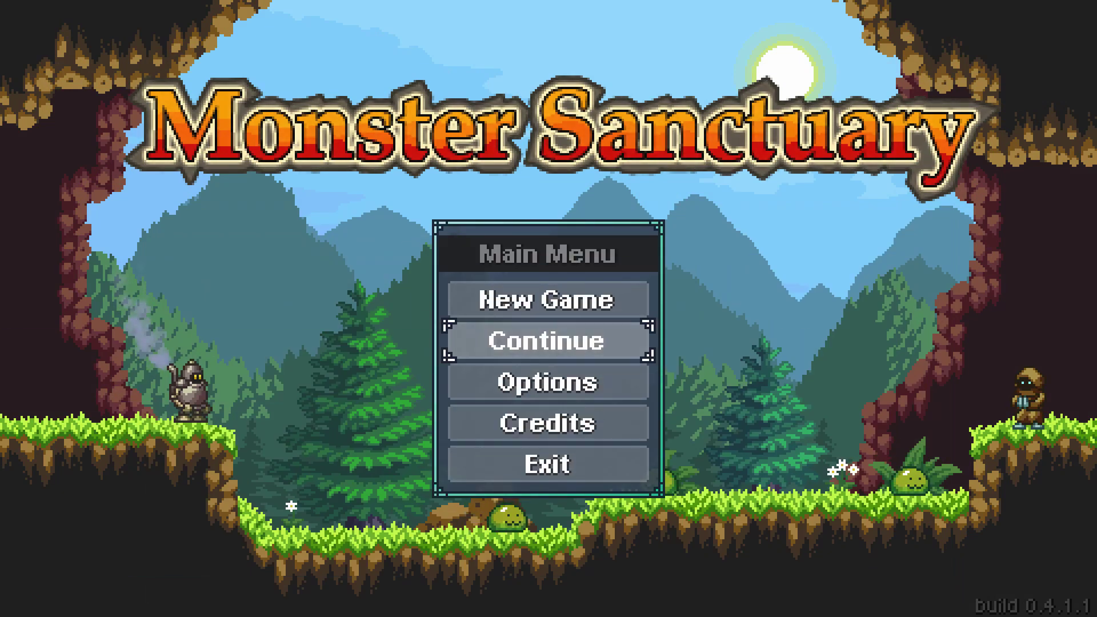
key("Return")
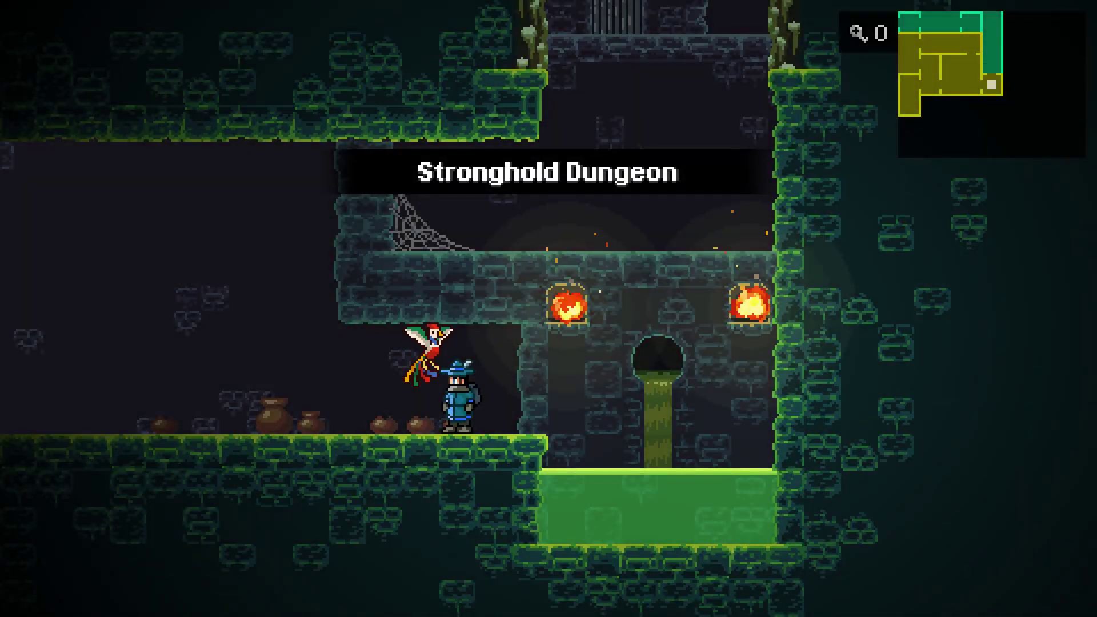
Jump the character off the ledge into the nearby green pool to check the modified jump and idle sprites
key("space")
key("Right")
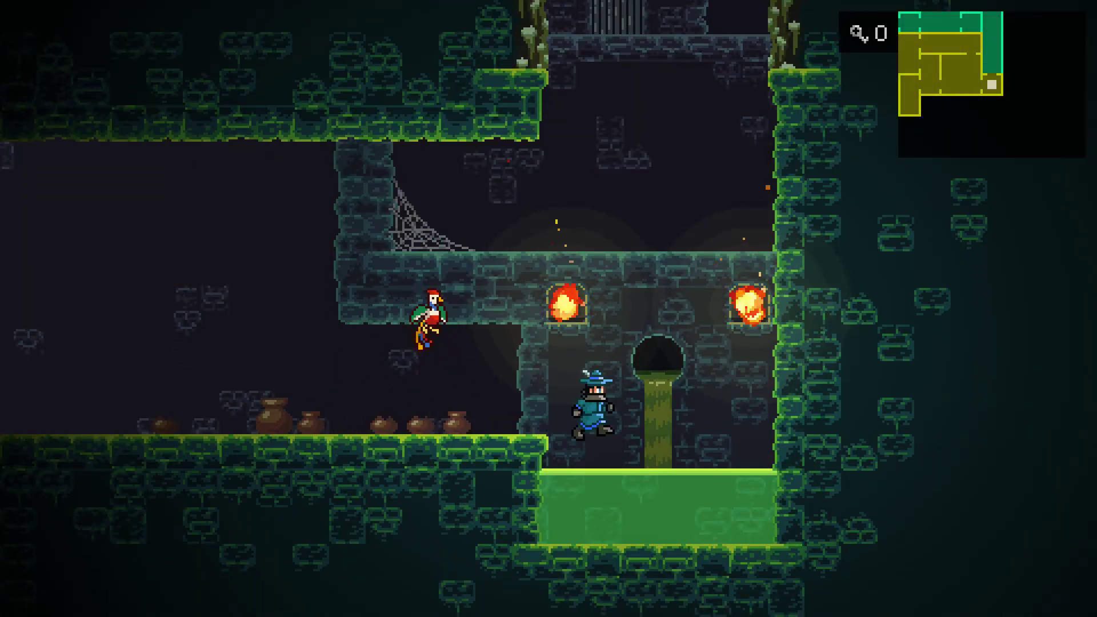
key("Left")
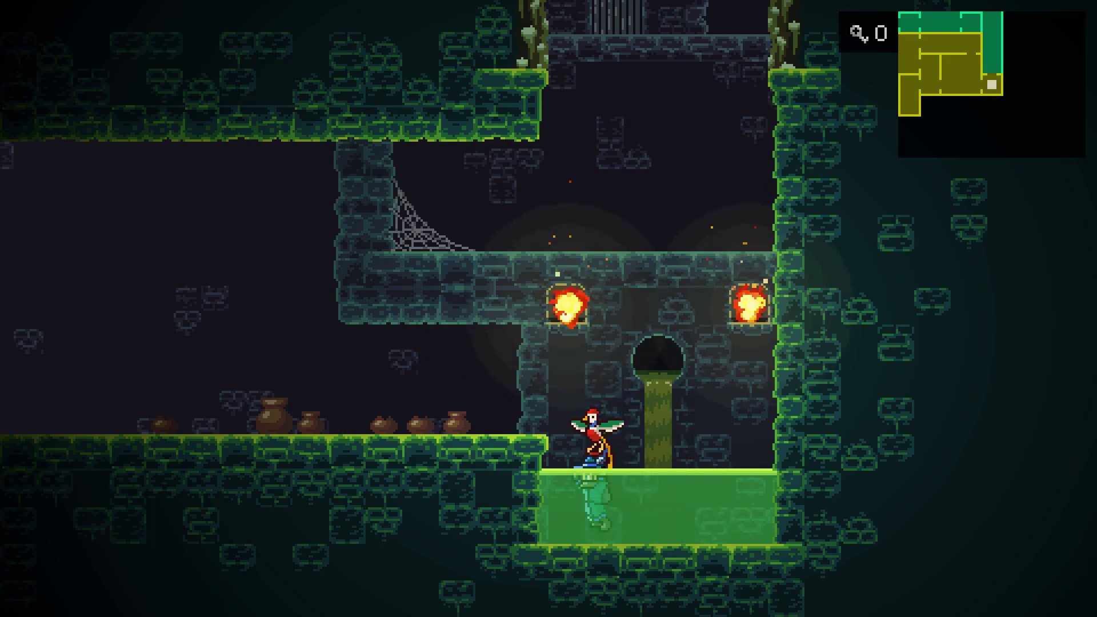
Choose the orange-and-white fish on page 1 of the monster selection as the following monster
key("f")
key("e")
key("Down")
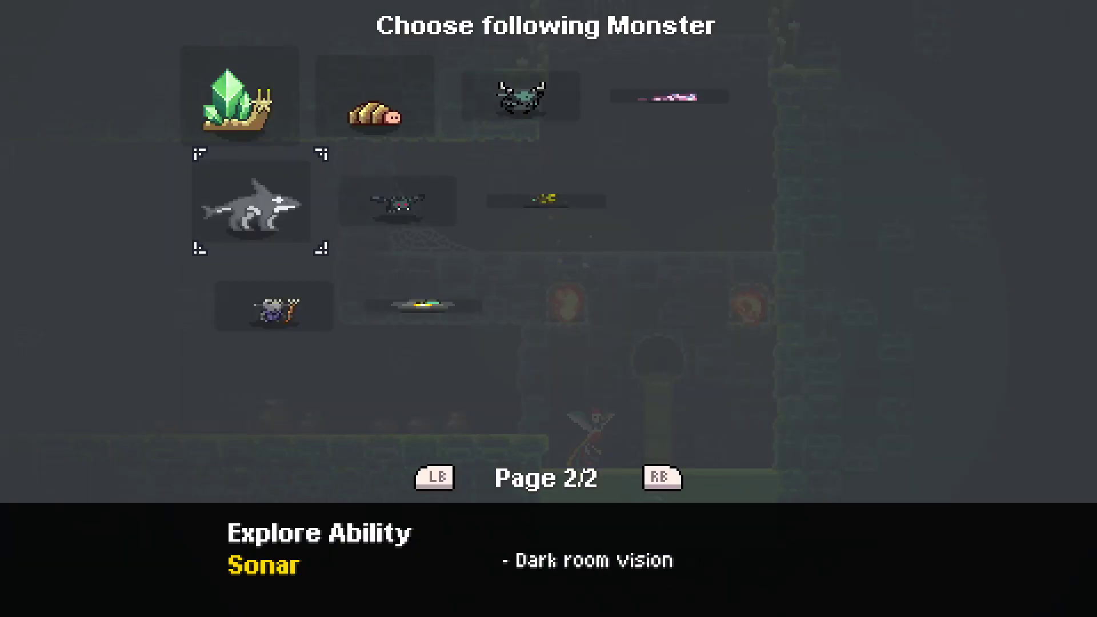
key("Right")
key("Right")
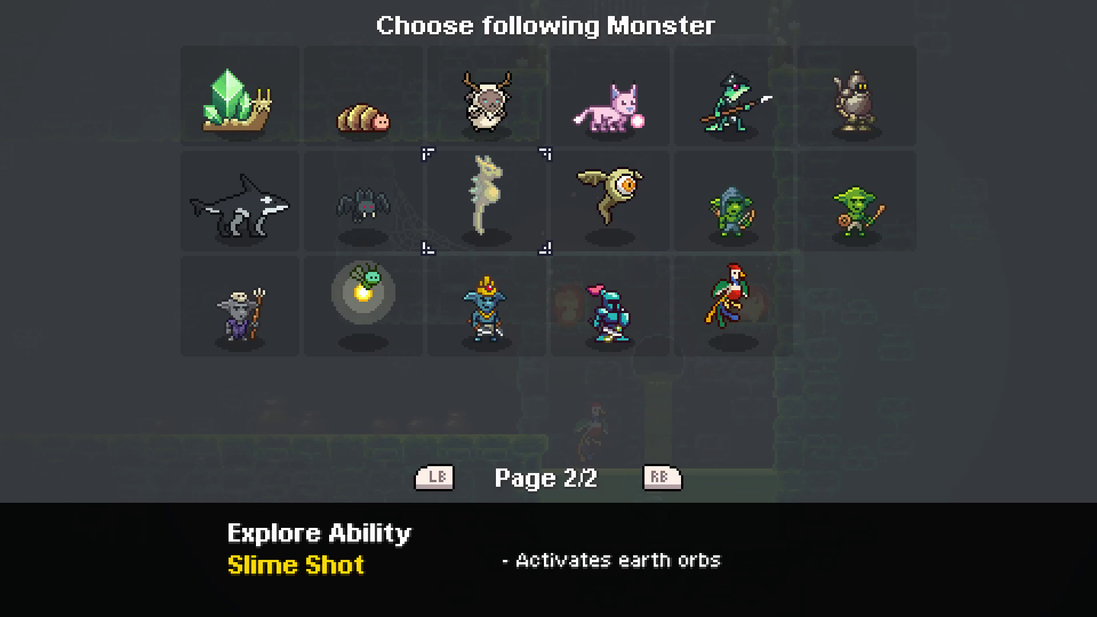
key("q")
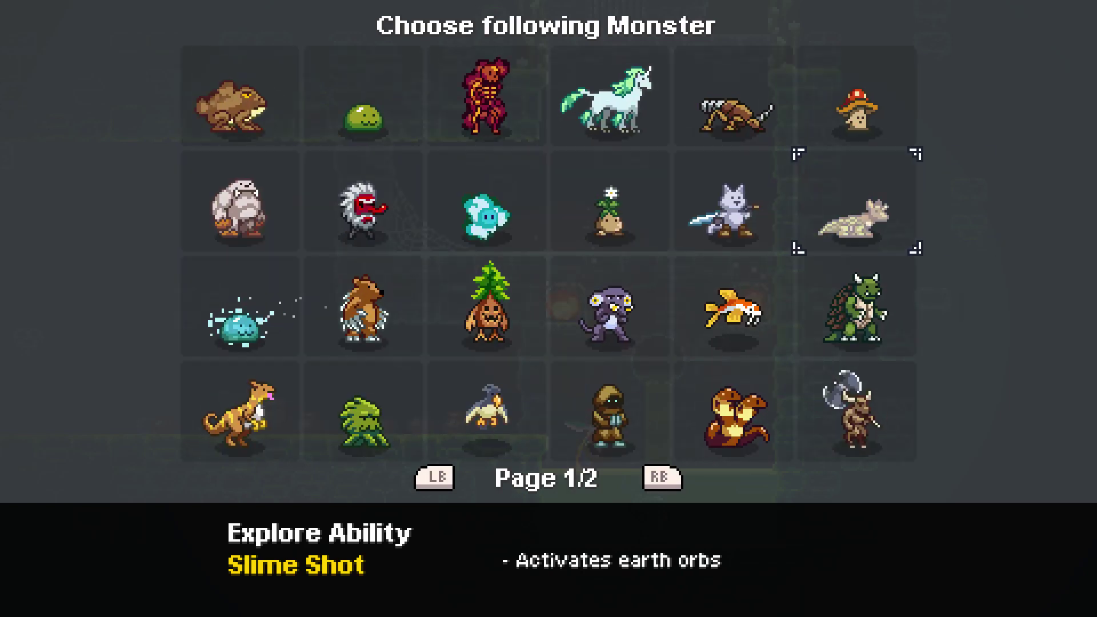
key("Down")
key("Left")
key("Left")
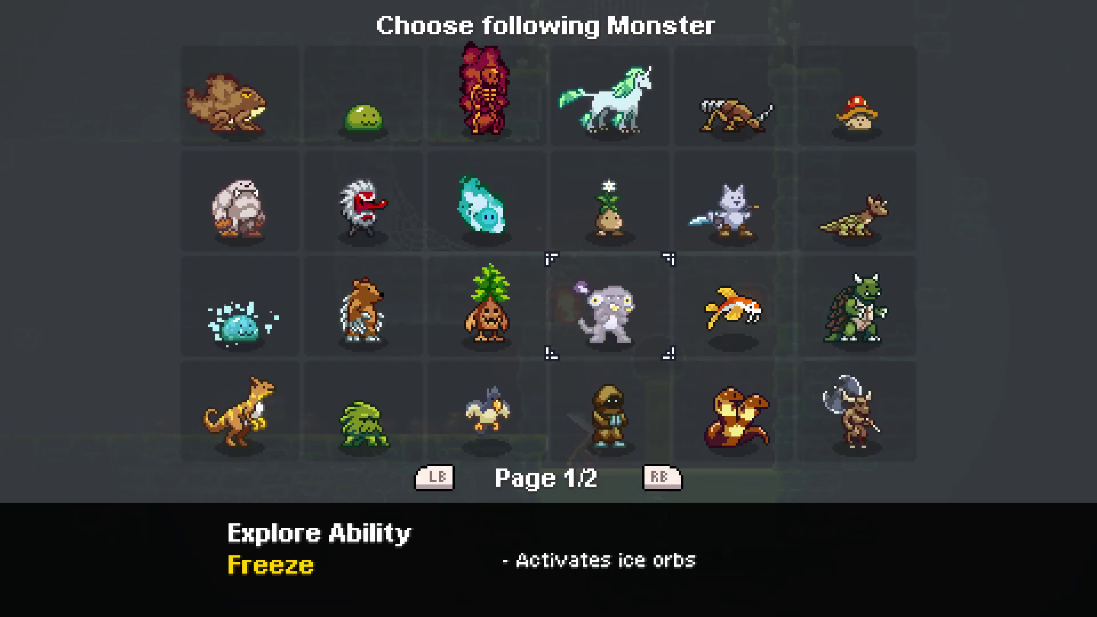
key("Right")
key("Return")
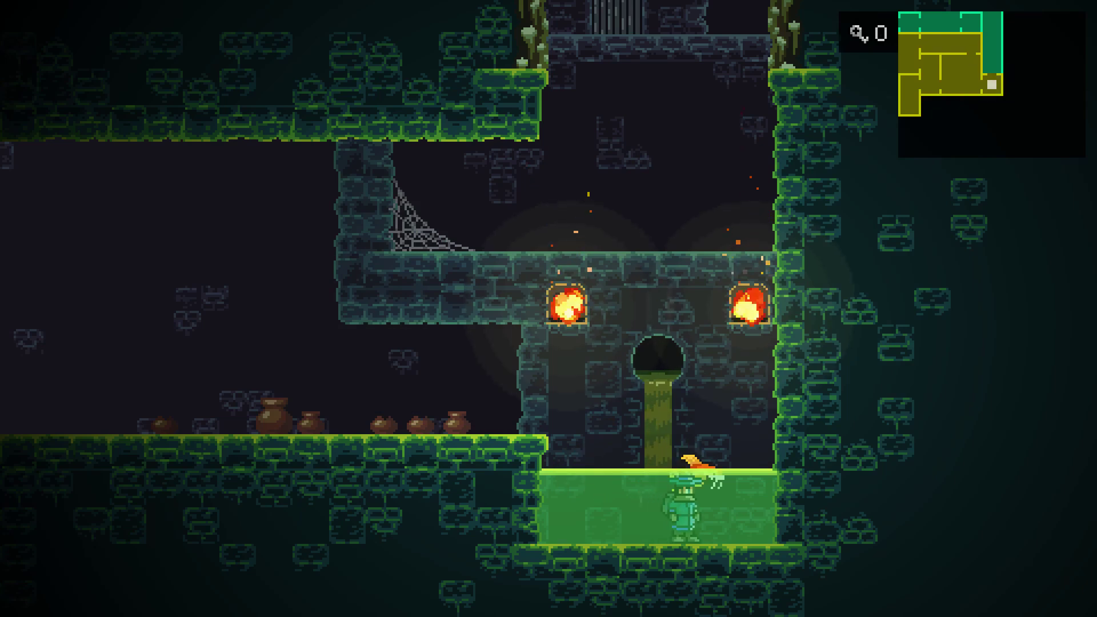
Run and jump west through the Stronghold Dungeon and drop into the large green pool below the slime statue
key("Left")
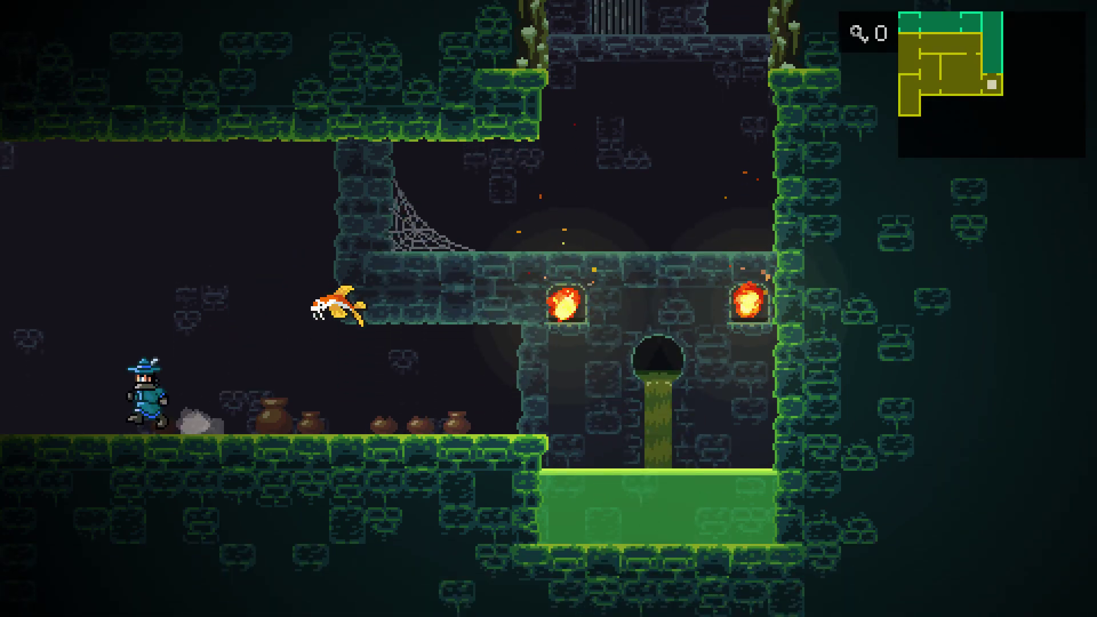
key("Left")
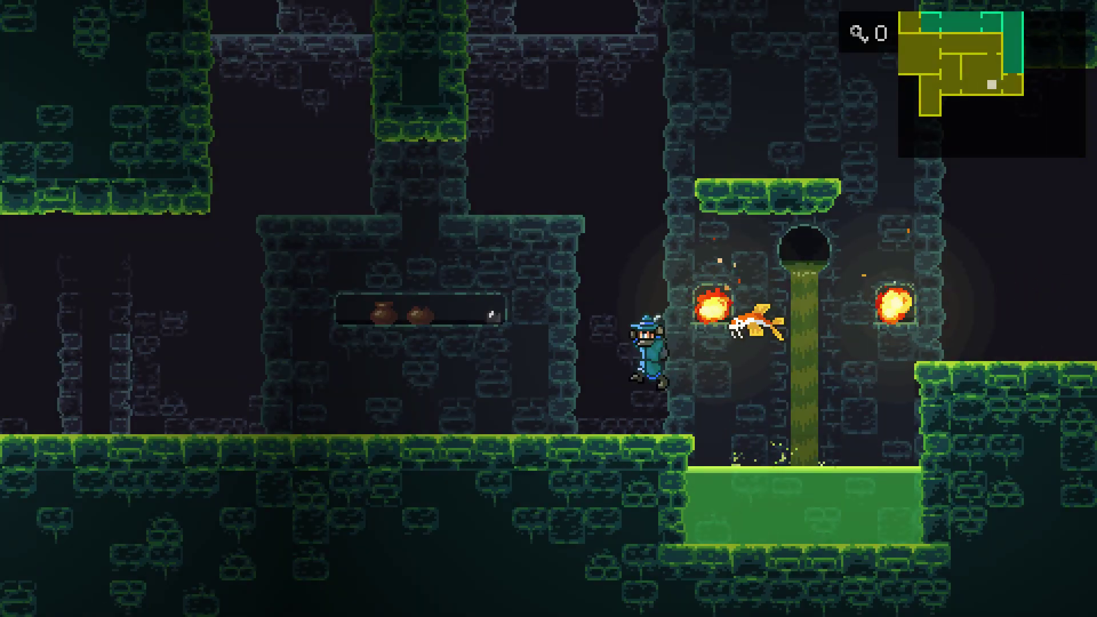
key("Left")
key("space")
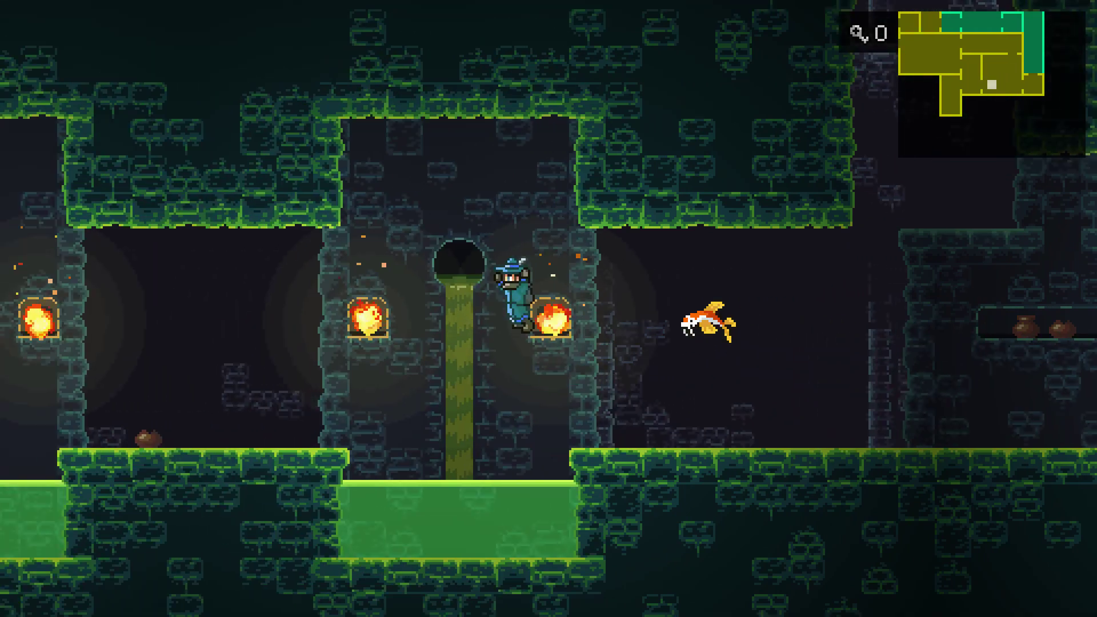
key("Left")
key("space")
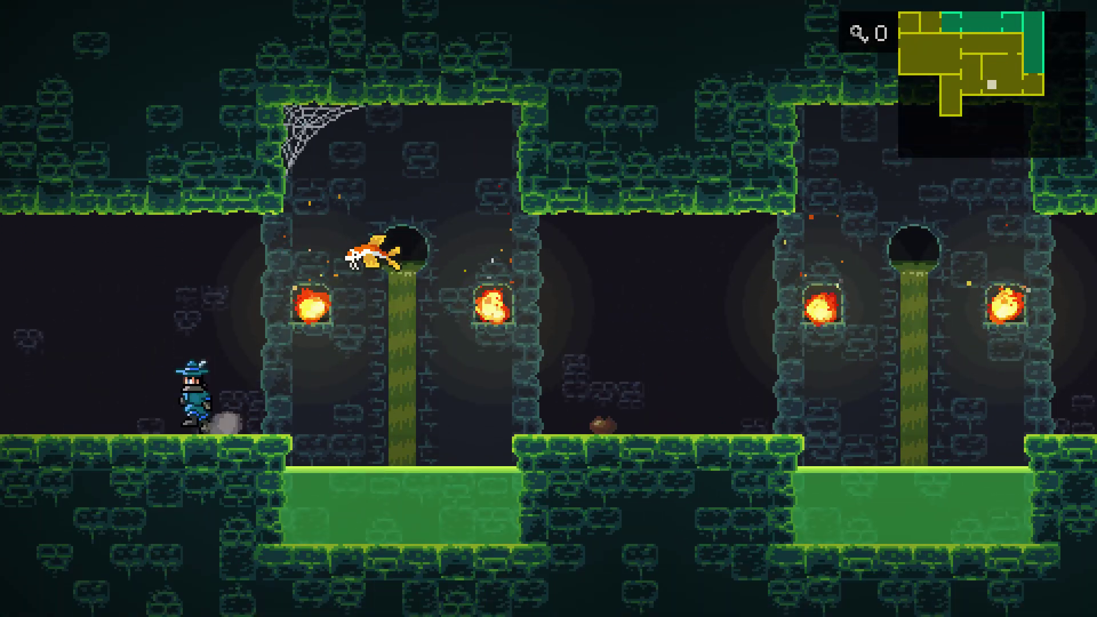
key("Left")
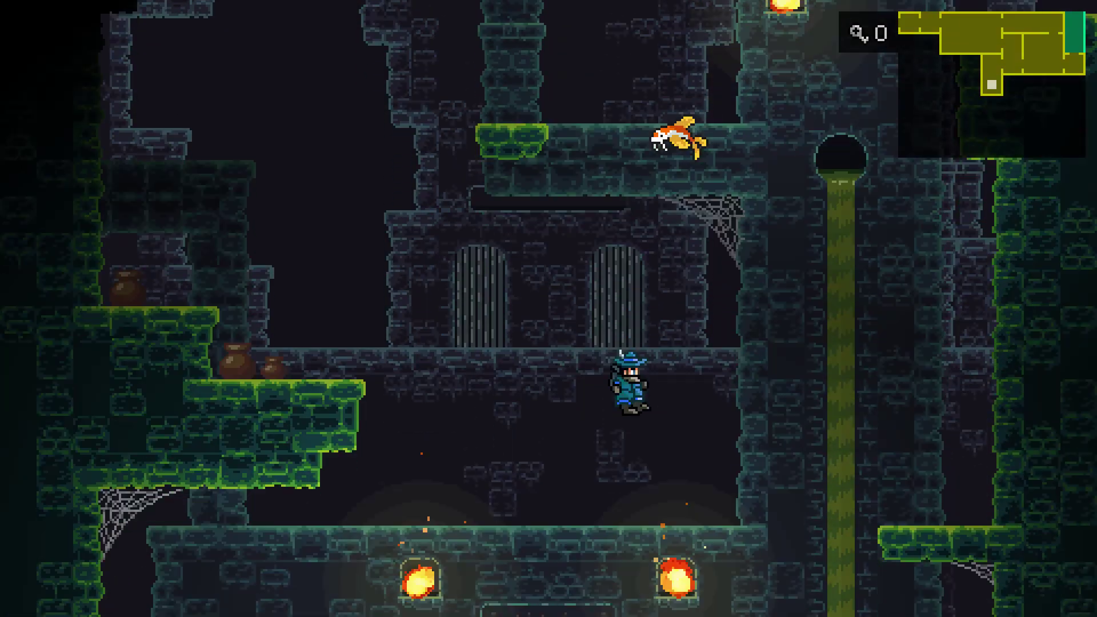
key("Right")
key("Left")
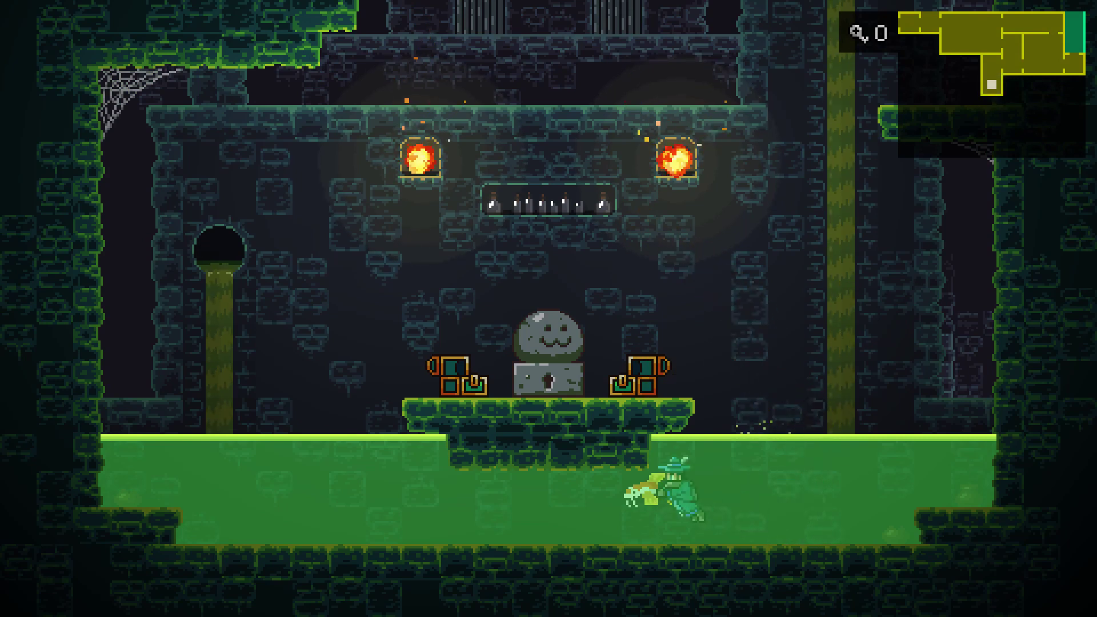
Swim back and forth across the pool with the fish to examine the character's modified swimming sprites
key("Left")
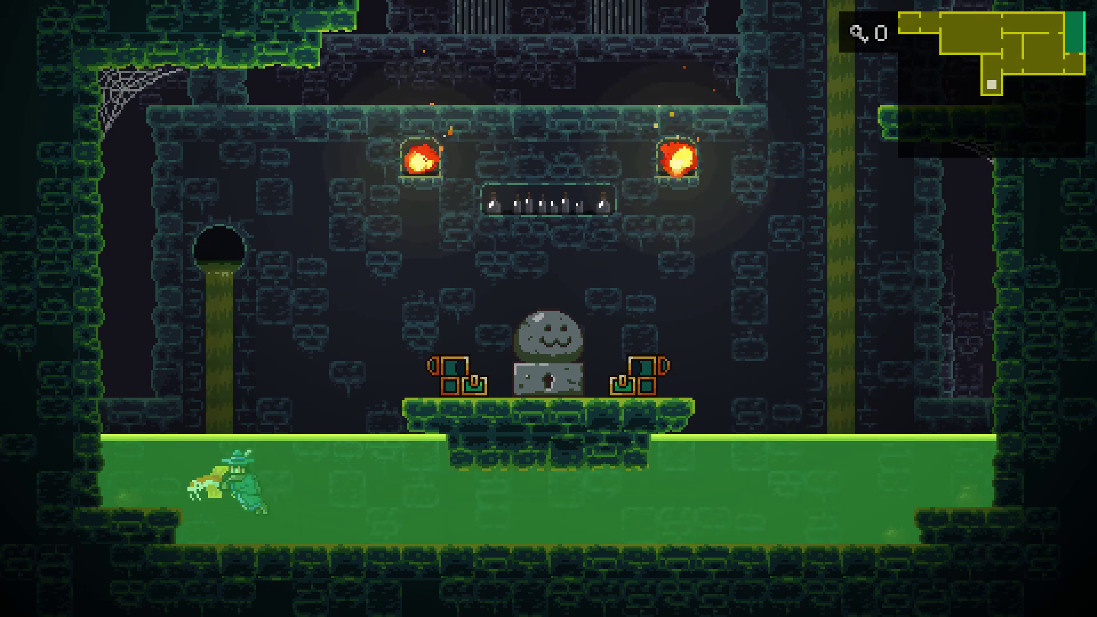
key("Right")
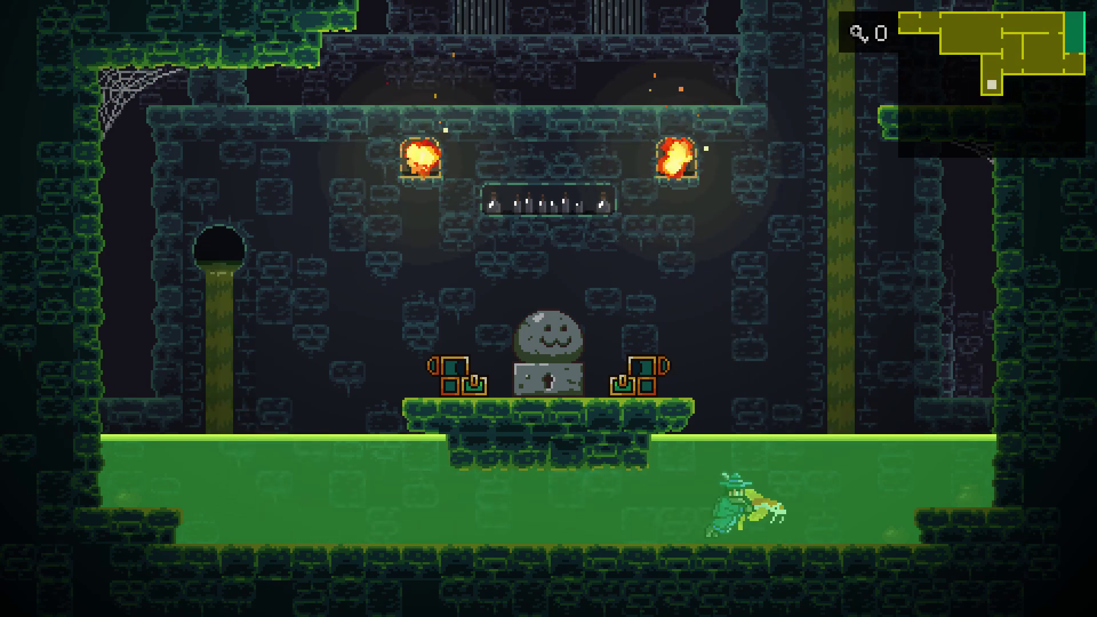
key("Left")
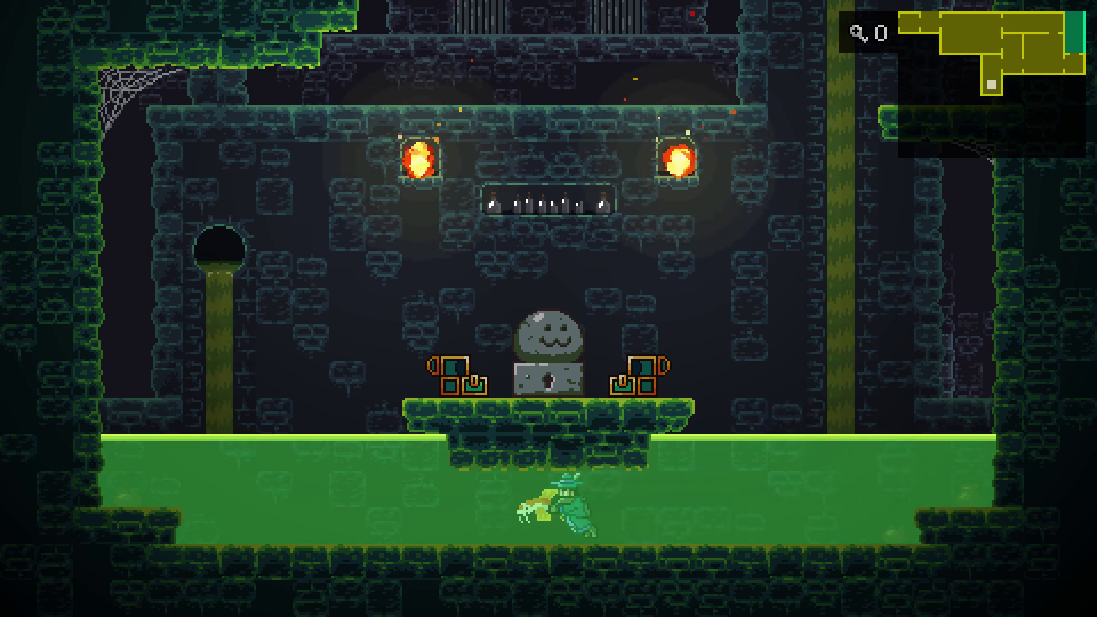
key("Right")
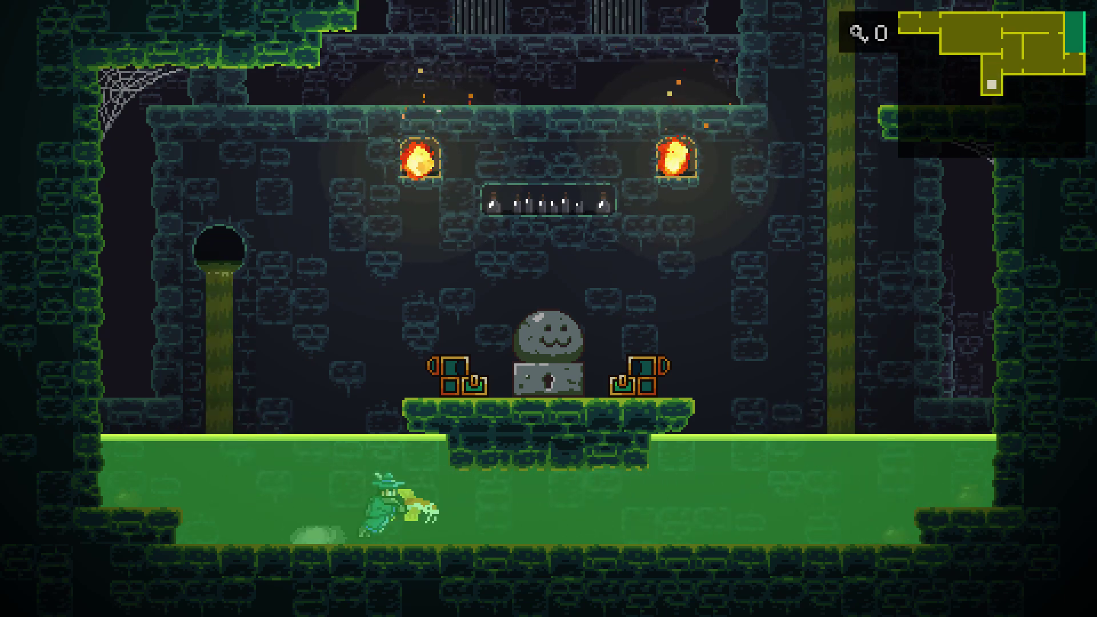
key("Right")
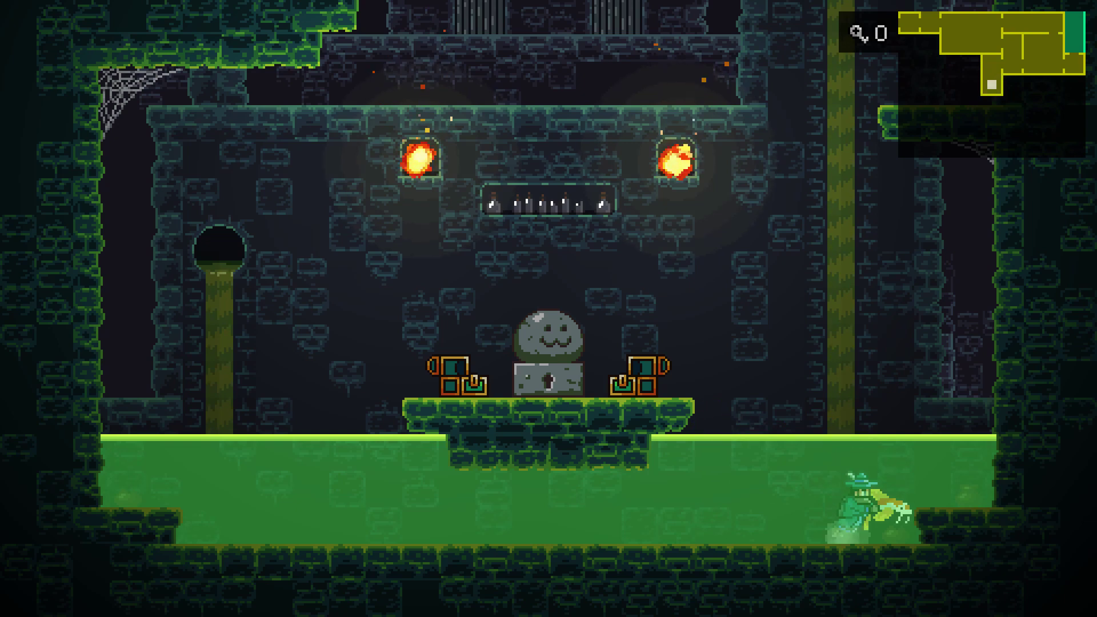
key("Left")
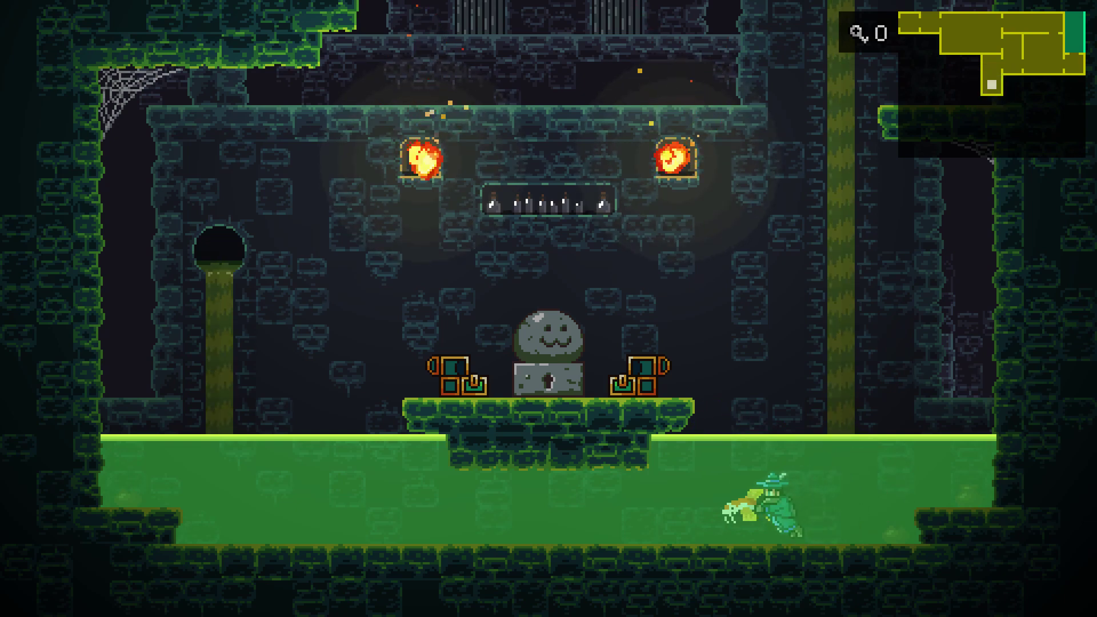
Jump out of the pool past the slime statue and up onto the ledge near the east wall, checking the jump sprites
key("space")
key("space")
key("Left")
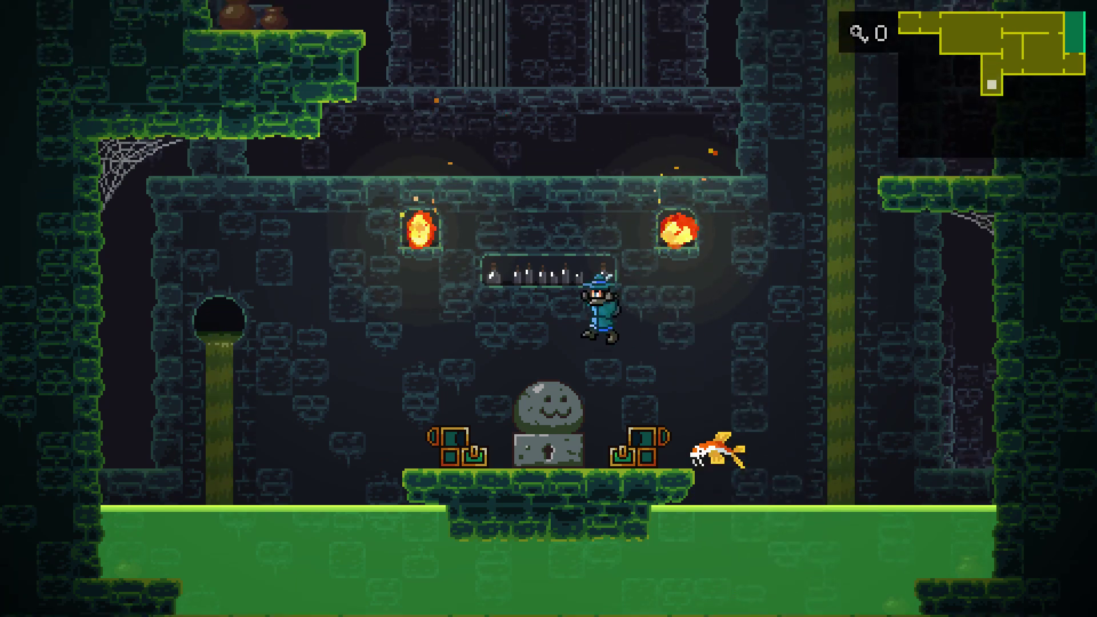
key("Right")
key("space")
key("Right")
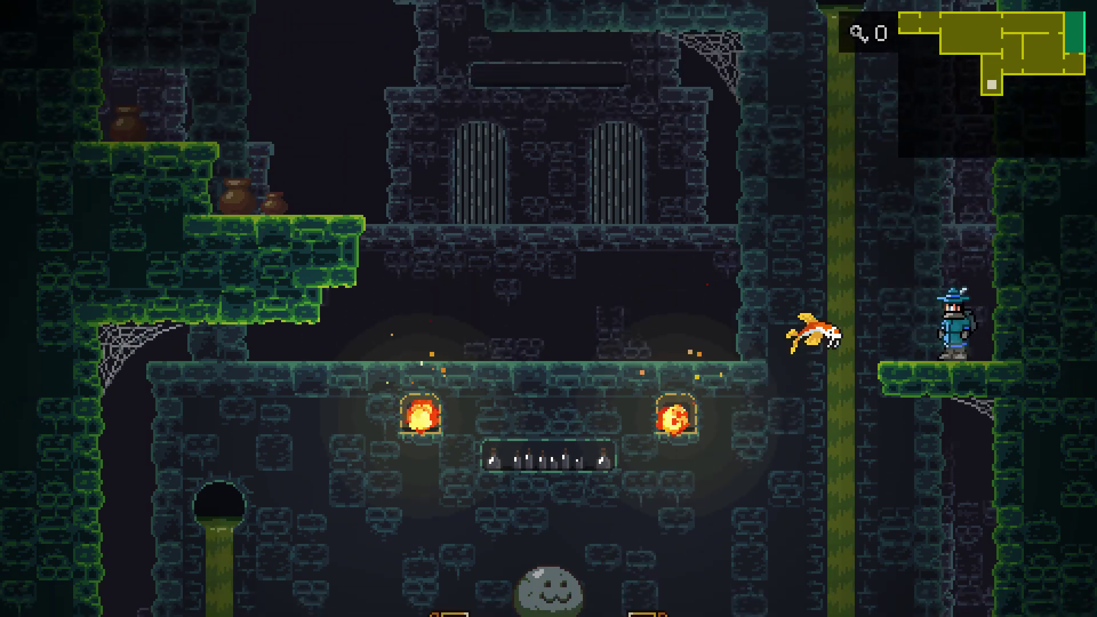
Save the game and quit to the title screen
key("Escape")
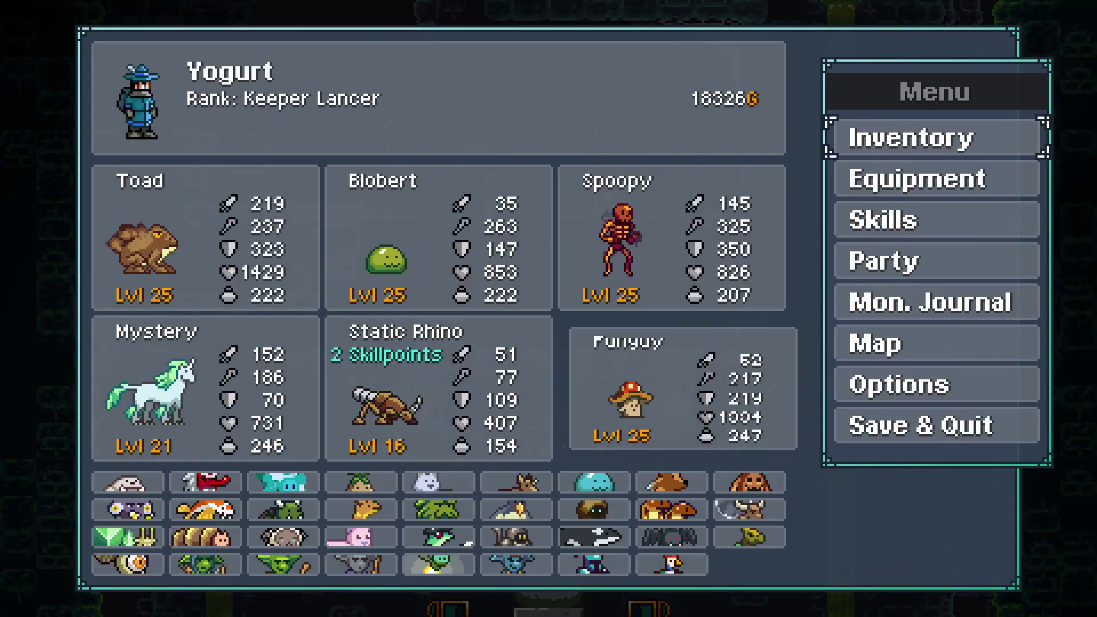
key("Up")
key("Return")
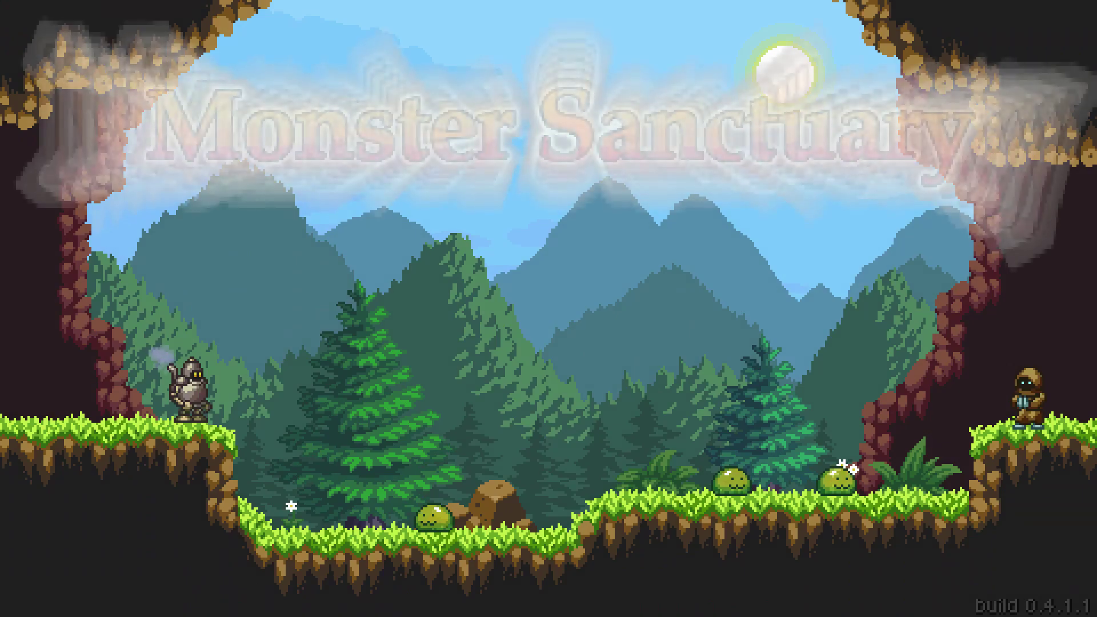